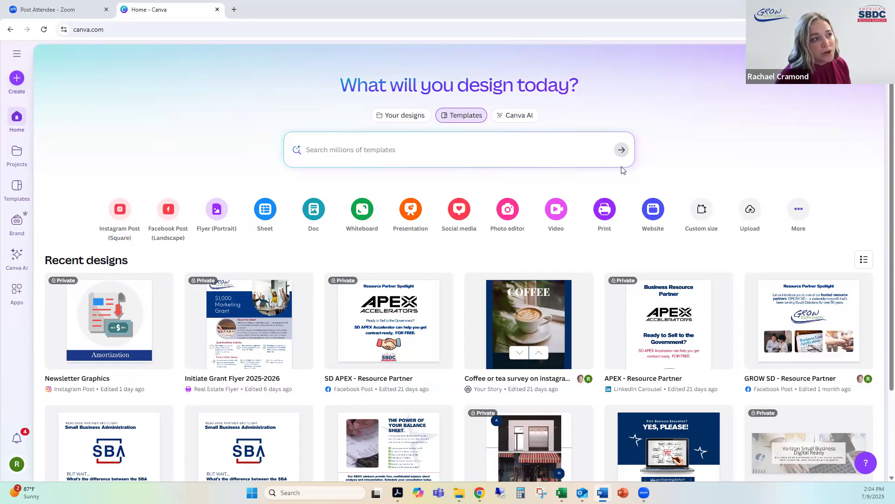
Step: Search the template library for "brand board", look over the designs and clear the search
left_click(369, 153)
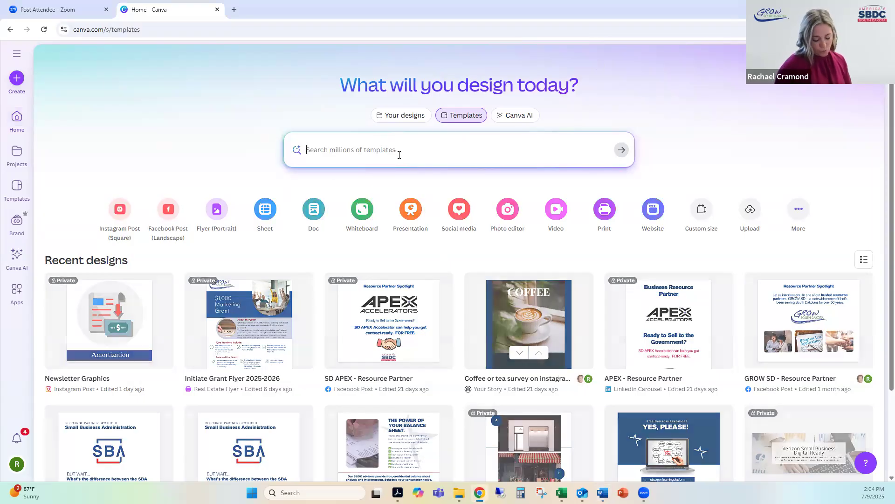
type("brand bo")
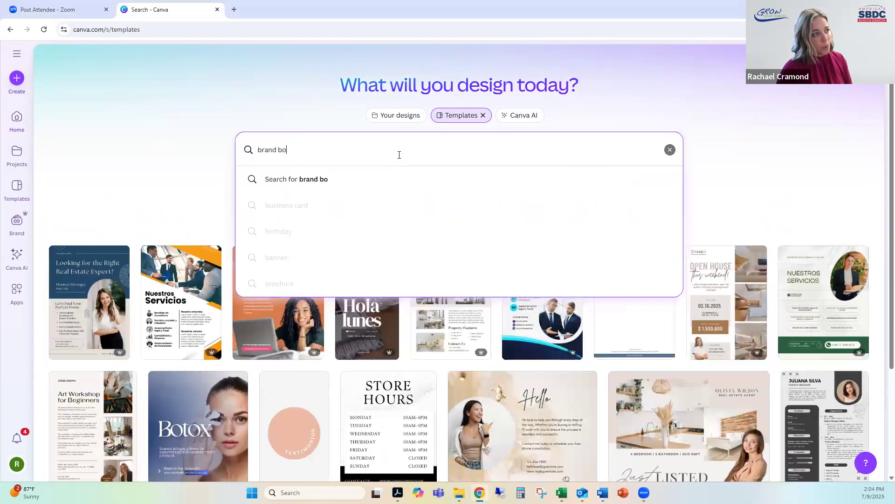
type("ard")
key("Return")
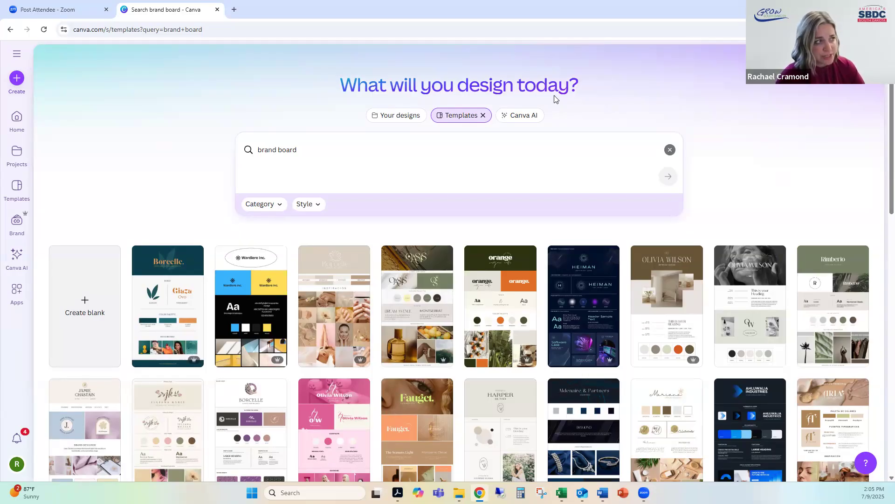
left_click(669, 150)
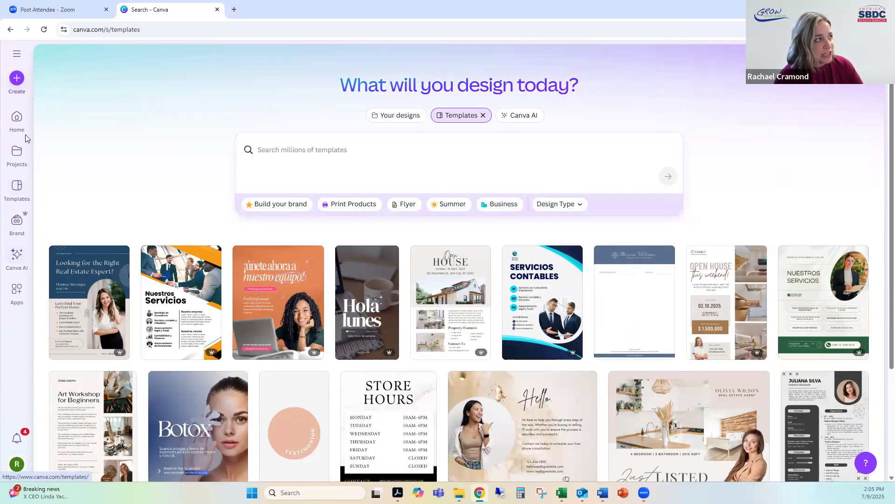
Step: Create a new Brand Kit named "SBDC Take 3"
left_click(15, 228)
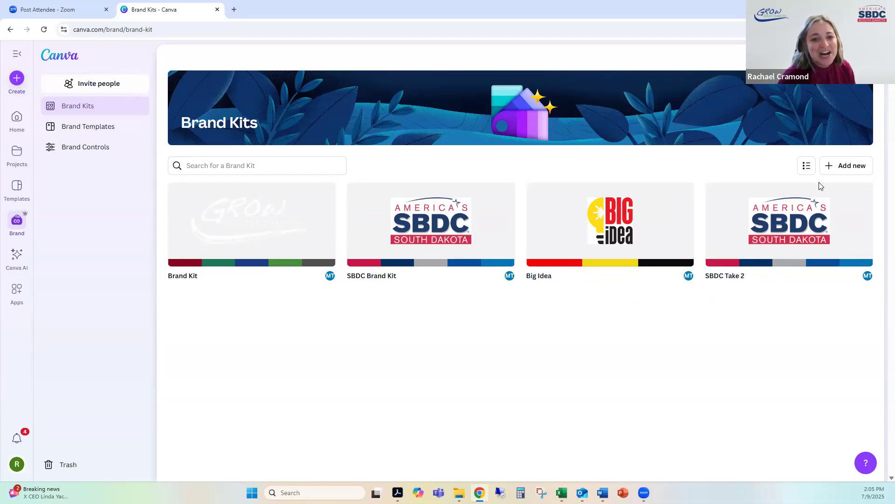
left_click(840, 168)
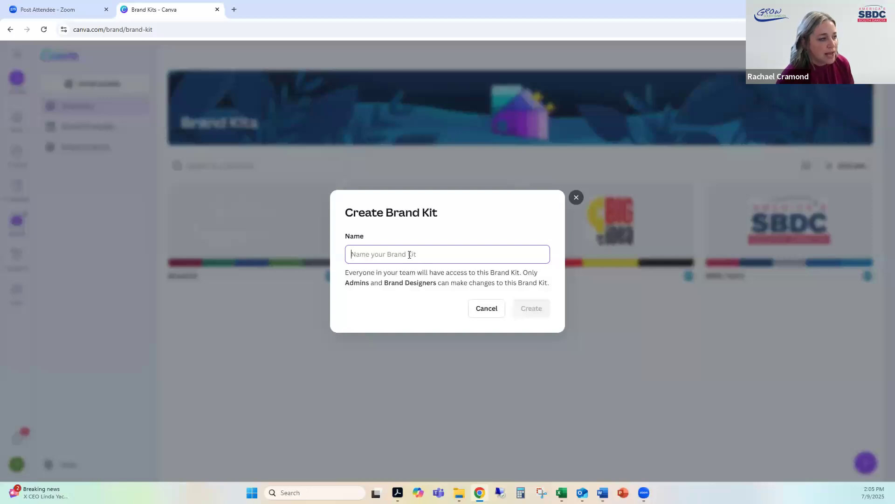
type("S")
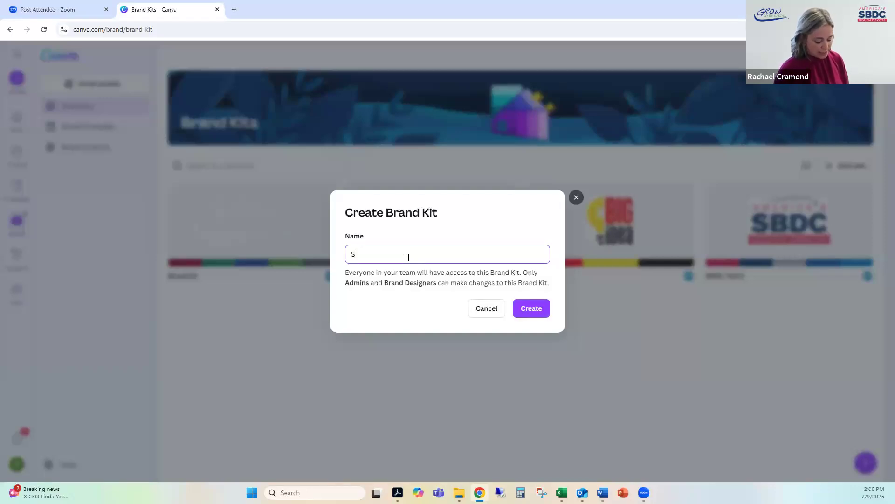
type("BDC Take 3")
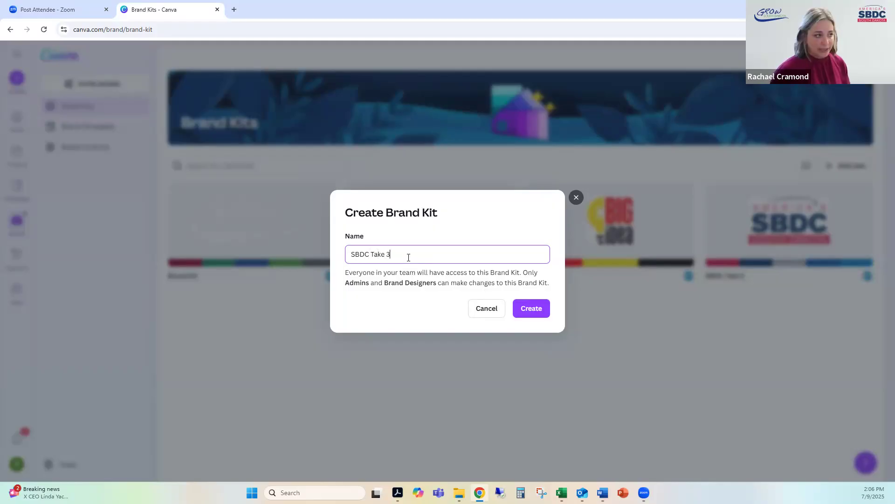
left_click(541, 312)
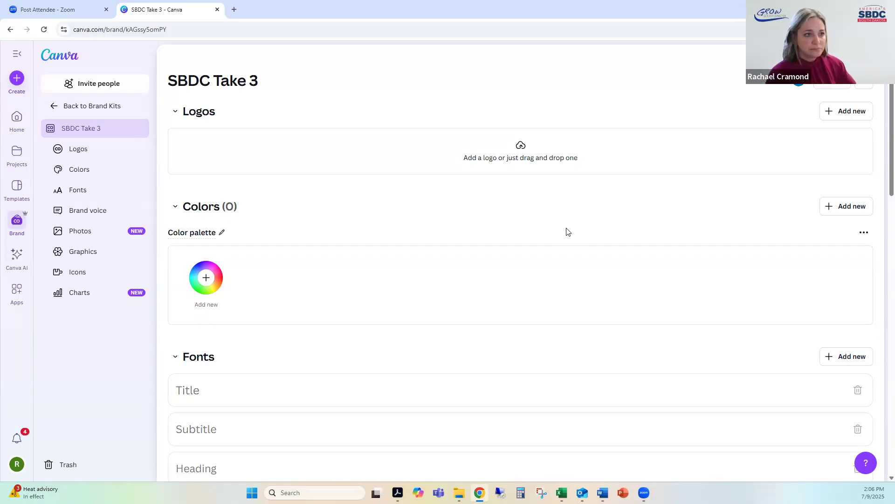
Step: Upload the image001 and BW files from the Canva Class folder as logos of the brand kit
left_click(835, 114)
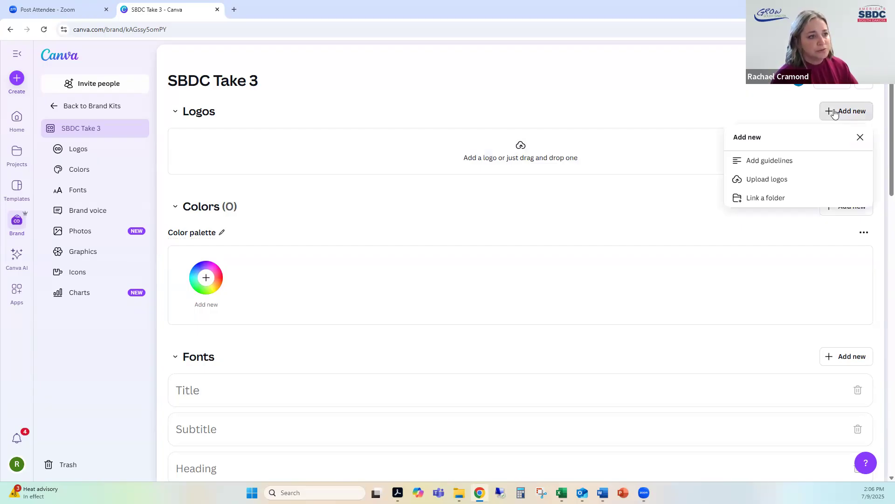
left_click(745, 179)
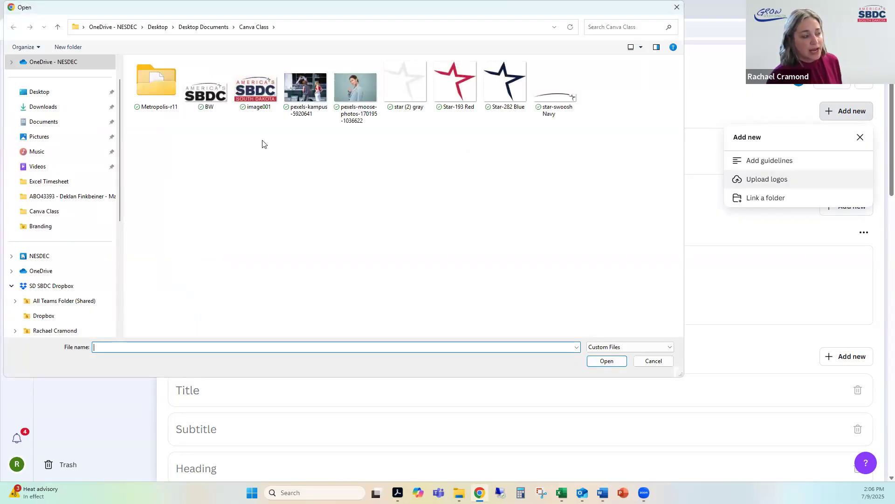
left_click(264, 96)
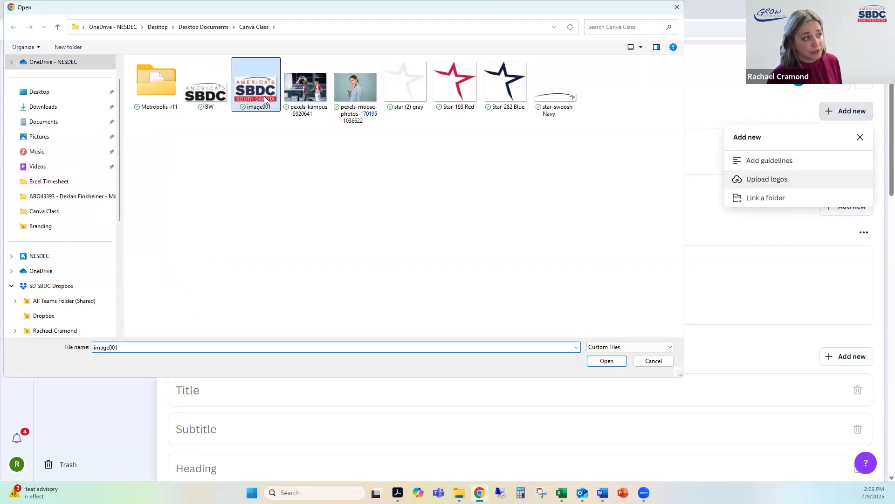
left_click(212, 105, "ctrl")
left_click(605, 361)
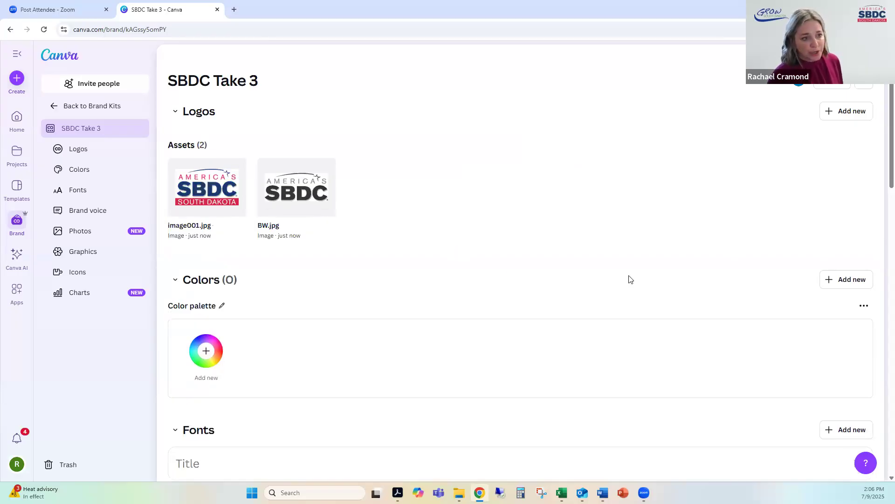
Step: Switch to the brand guidelines PDF in Adobe Acrobat, copy the SBDC Red hex code from the Color Palette page, and return to Canva
left_click(824, 285)
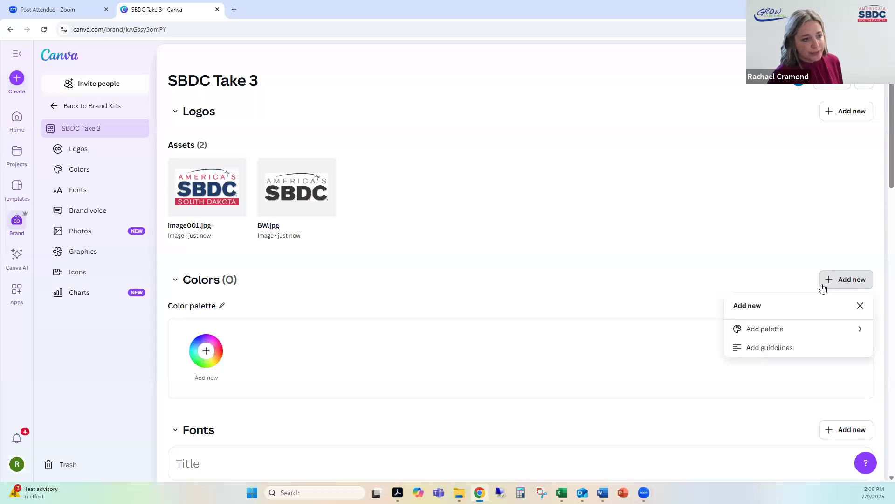
left_click(608, 277)
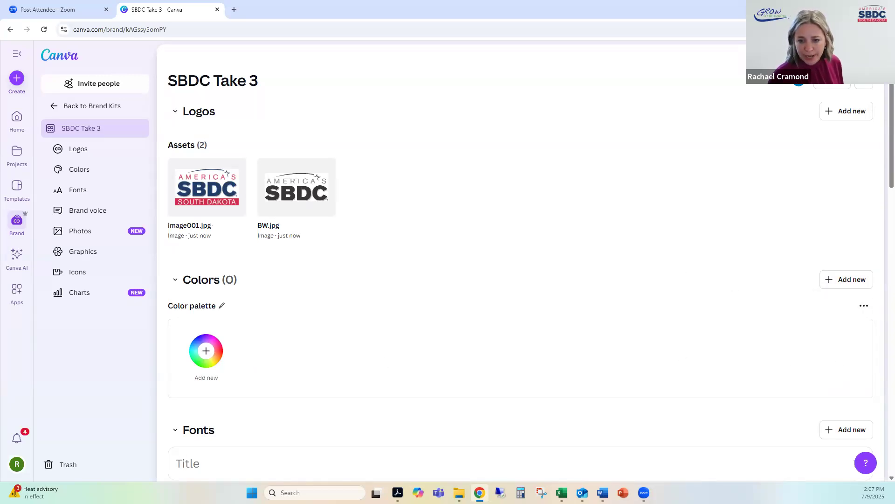
key("alt+Tab")
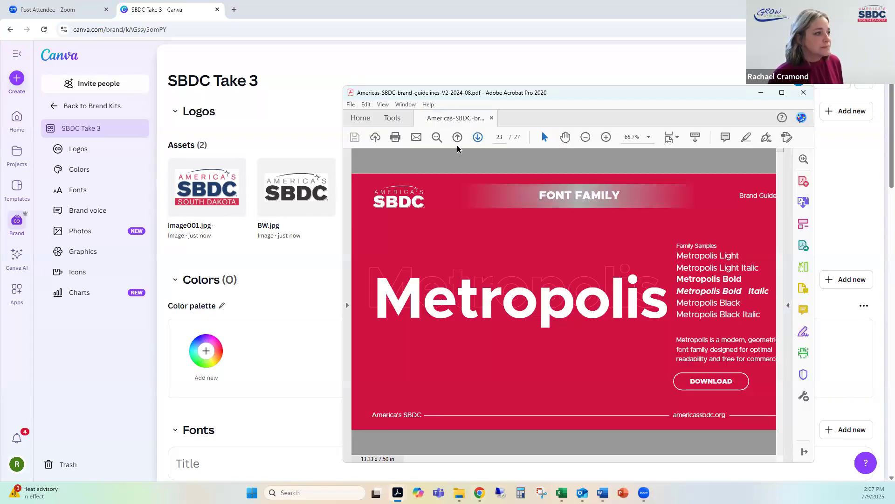
left_click(459, 137)
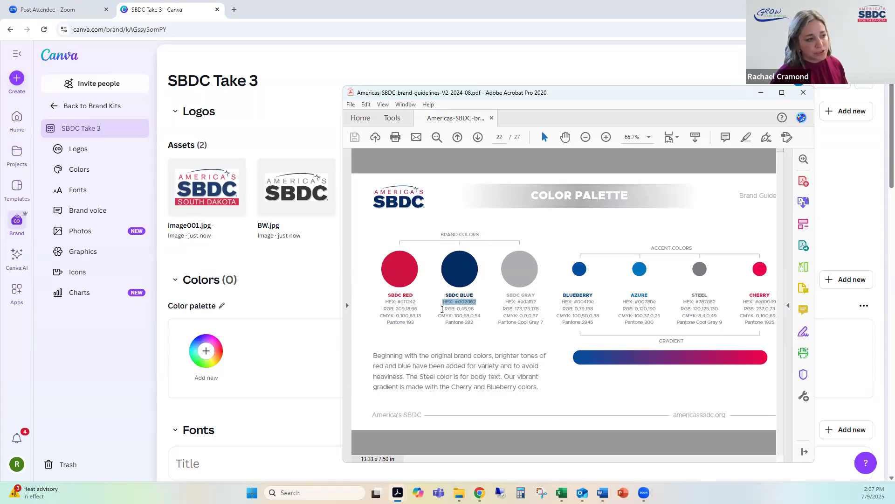
left_click_drag(397, 301, 417, 302)
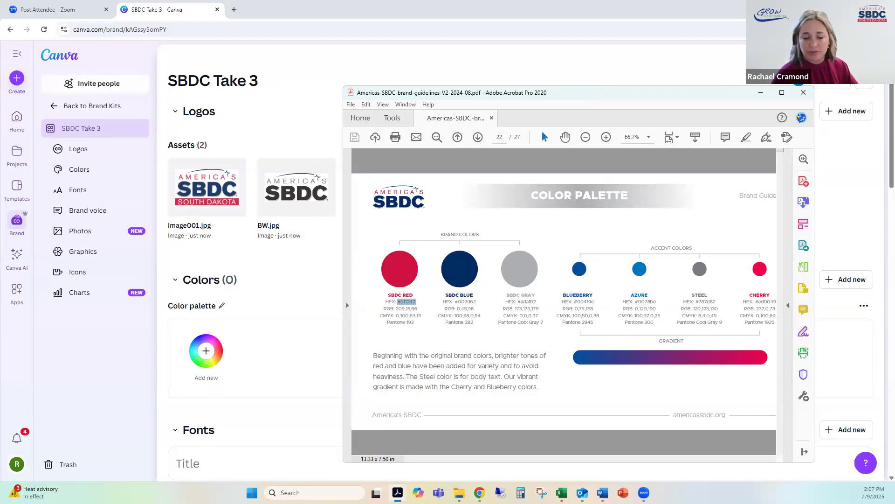
left_click_drag(579, 95, 620, 479)
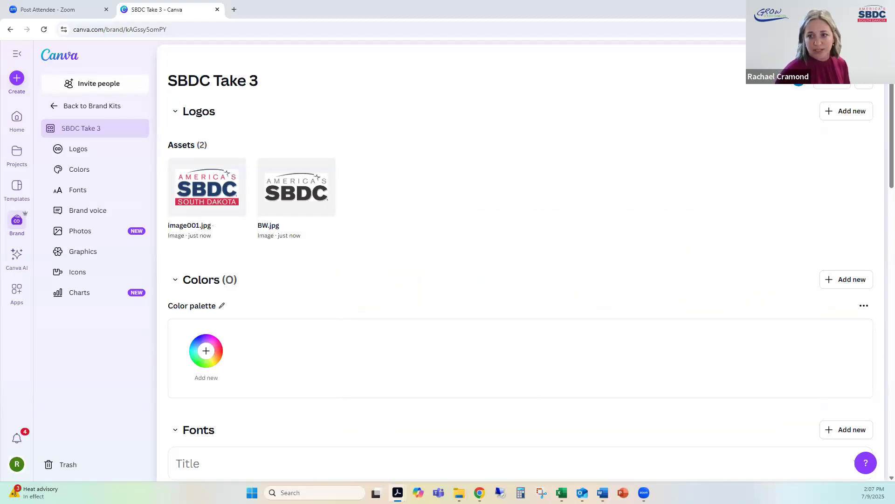
Step: Add the SBDC red #D11242 as the first color of the brand kit's color palette
left_click(209, 352)
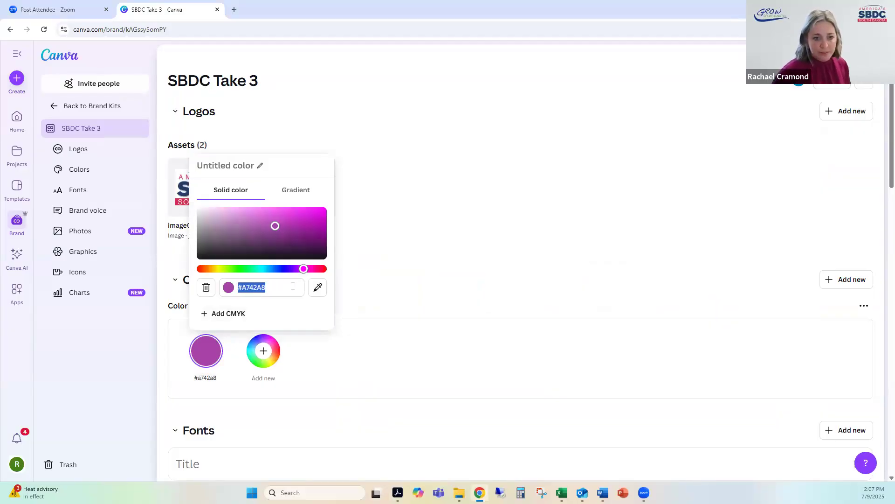
type("d11242")
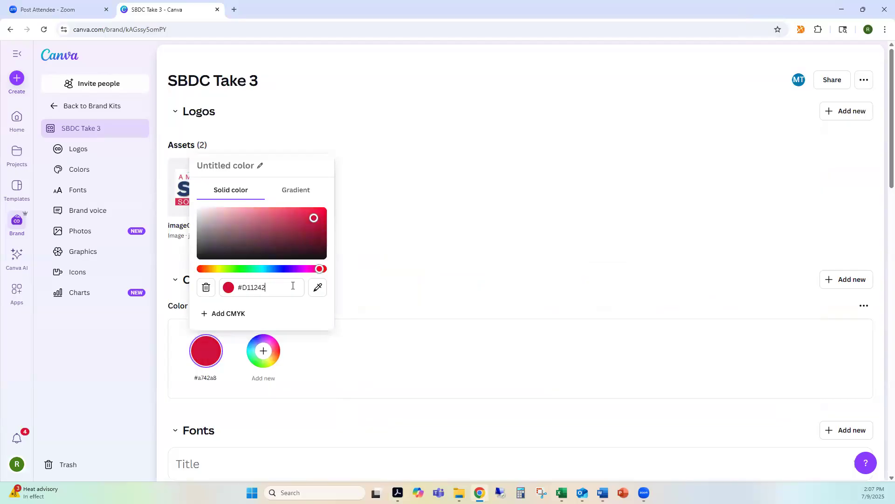
key("Return")
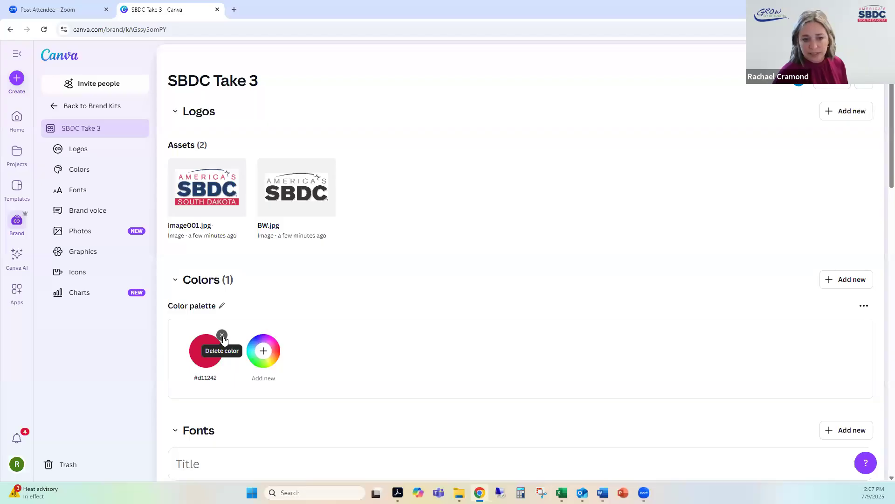
Step: Add the SBDC dark blue #002D62 as the second color of the palette
left_click(259, 350)
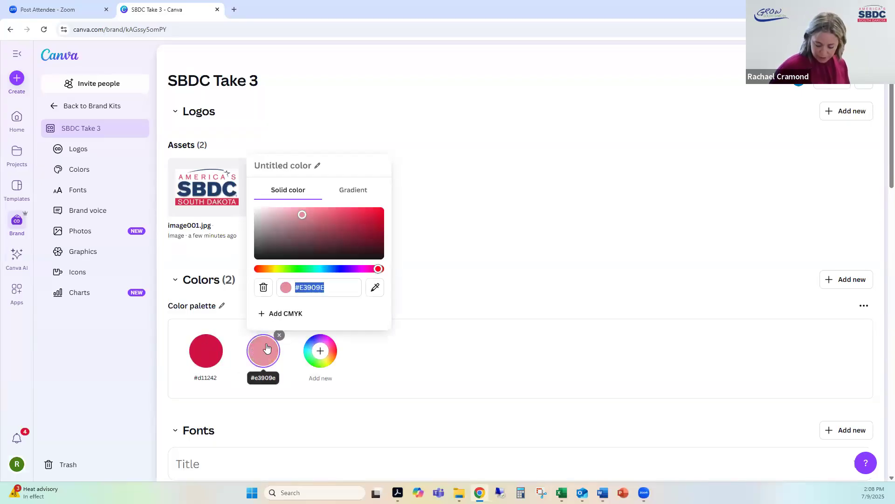
type("#002")
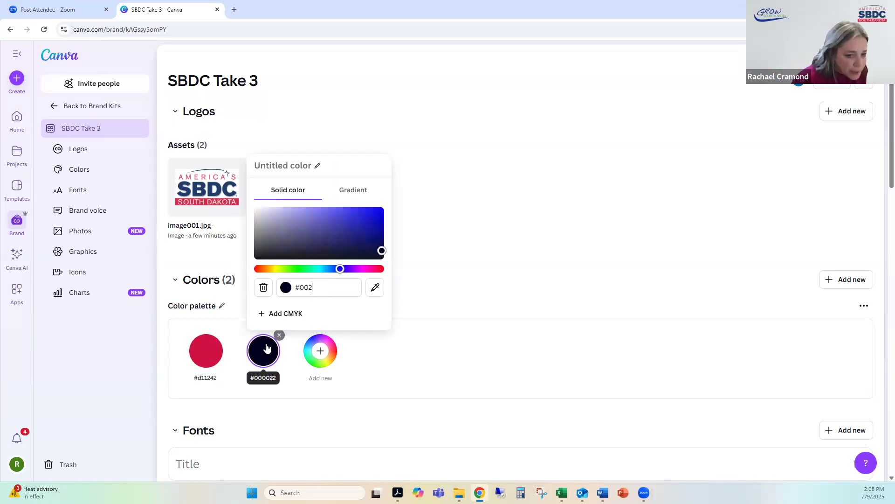
type("2")
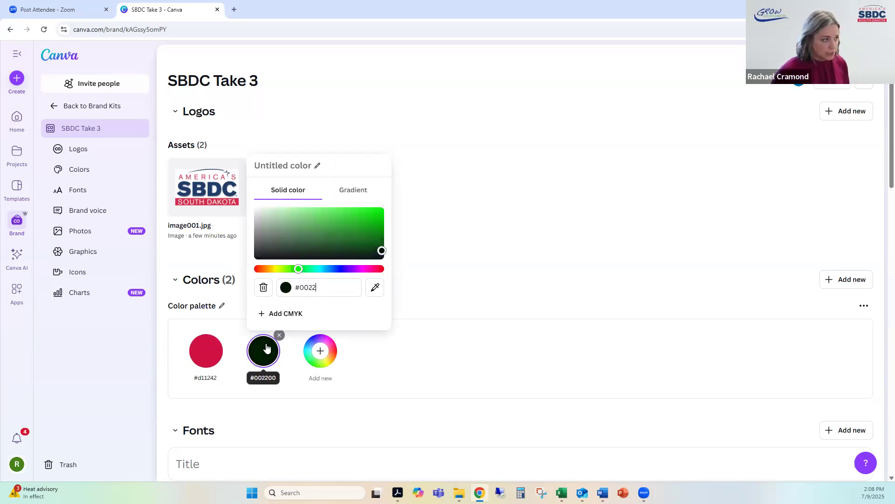
key("BackSpace")
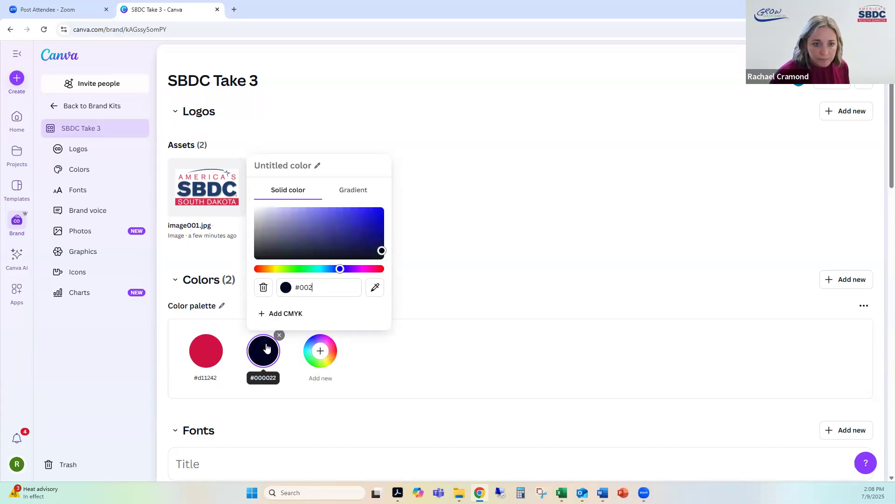
type("D")
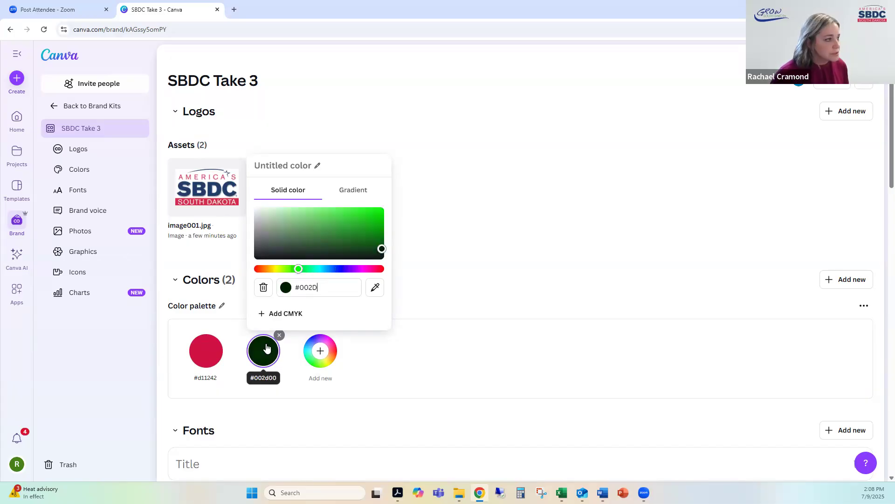
type("62")
left_click(266, 349)
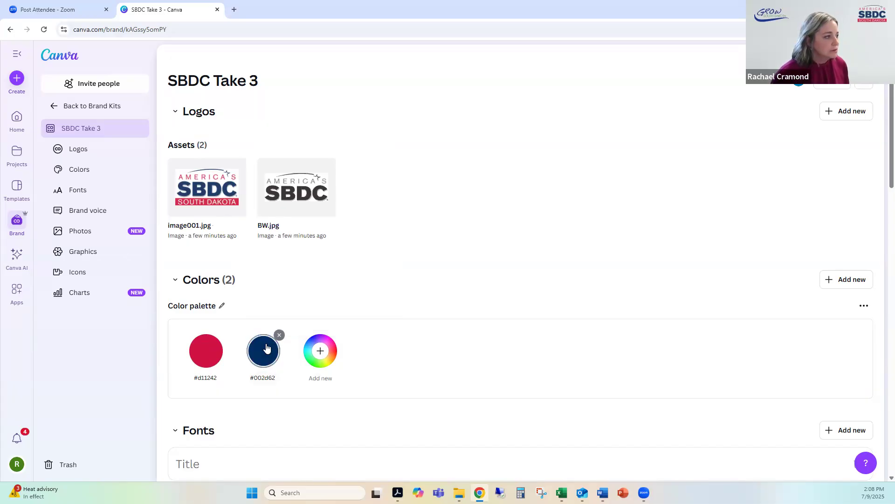
Step: Add the SBDC gray #ADAFB2 as the third color of the palette
left_click(325, 350)
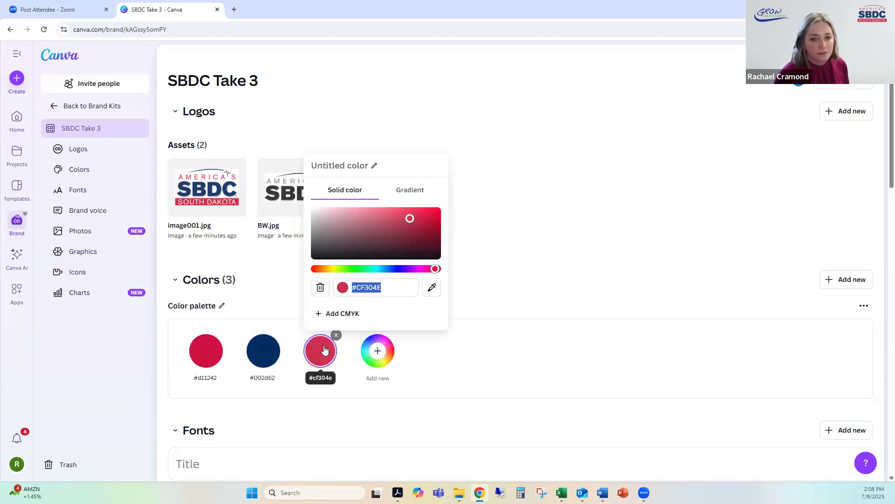
type("#ADAF")
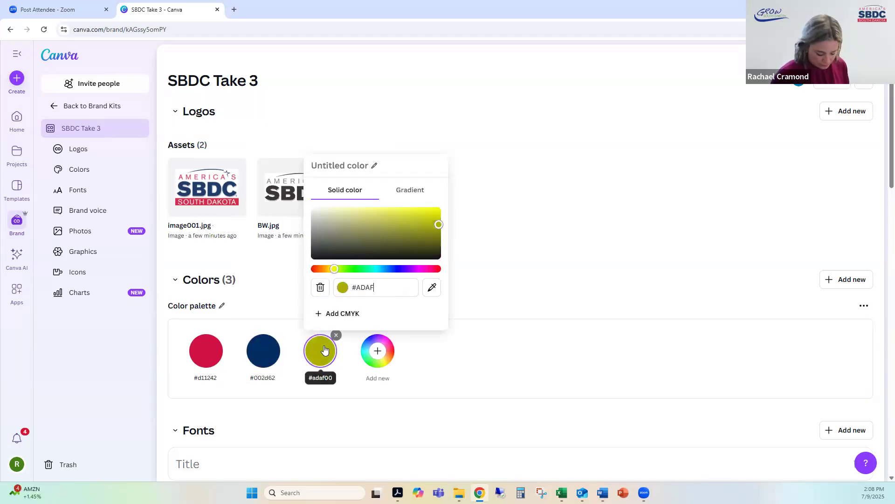
type("B2")
left_click(325, 350)
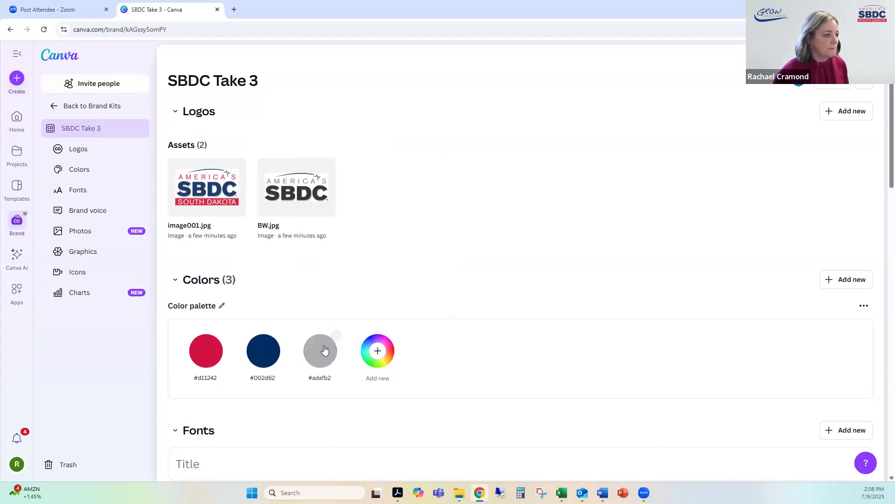
Step: Add the Blueberry accent blue #004F9E as the fourth color of the palette
left_click(376, 354)
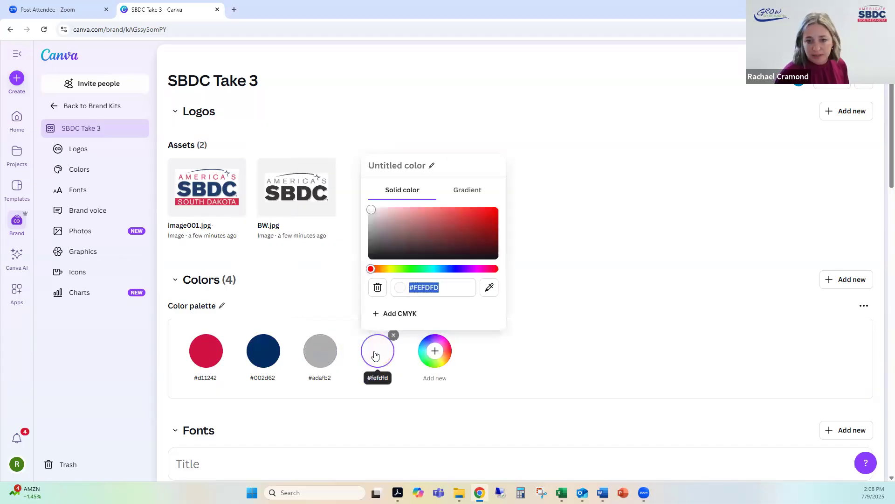
type("#004")
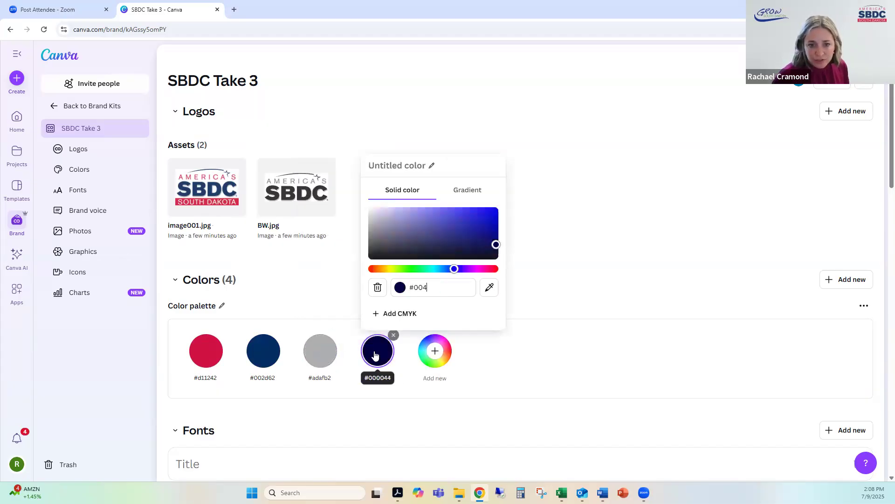
type("F9E")
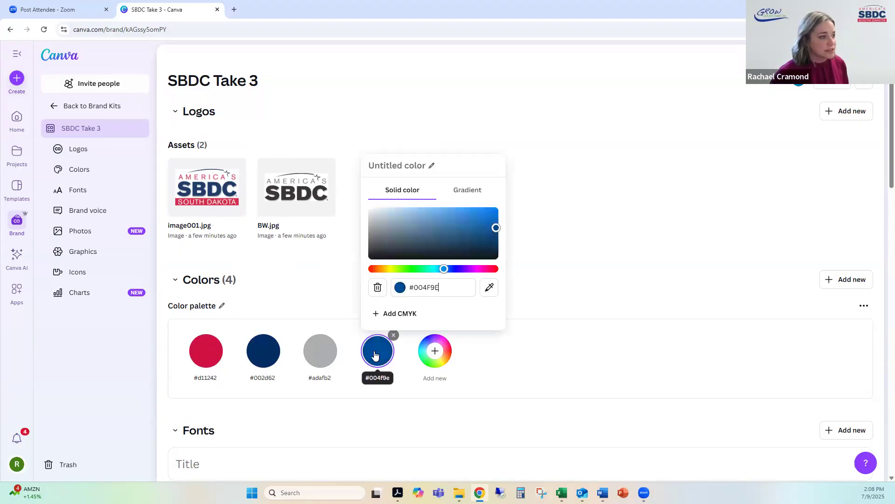
left_click(375, 355)
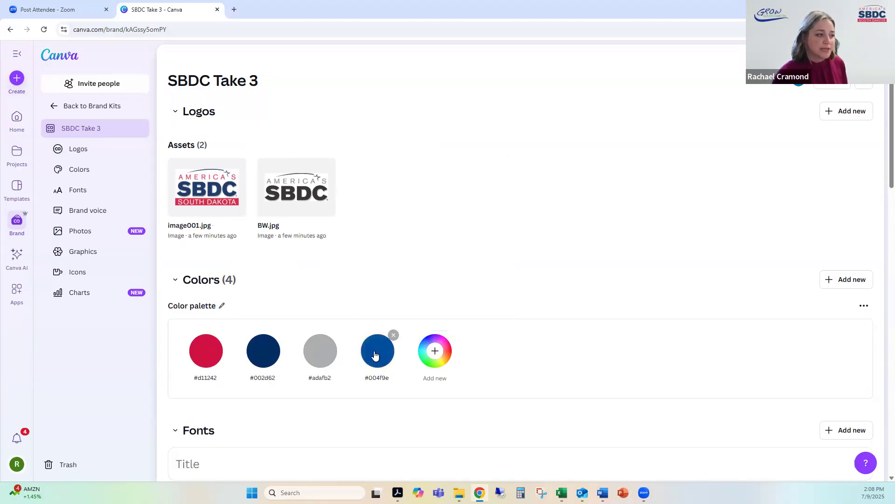
Step: Add the accent blue #0078BE as the fifth color of the brand kit's color palette
left_click(430, 349)
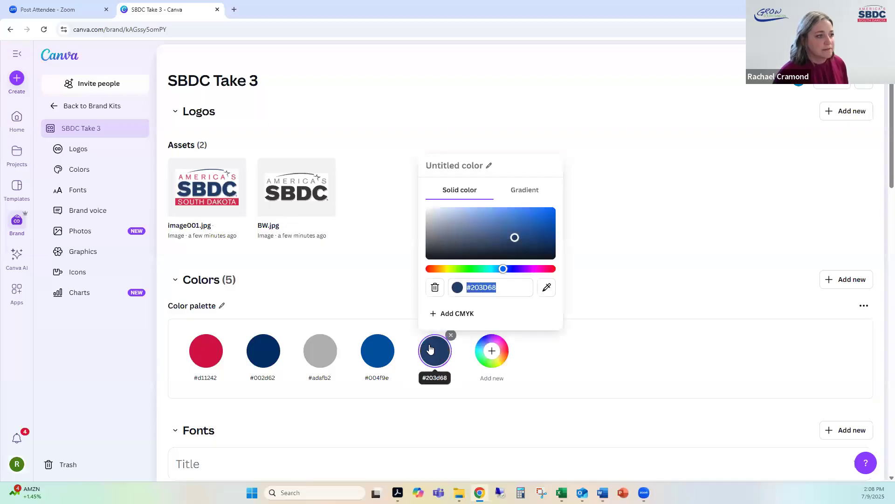
type("#00")
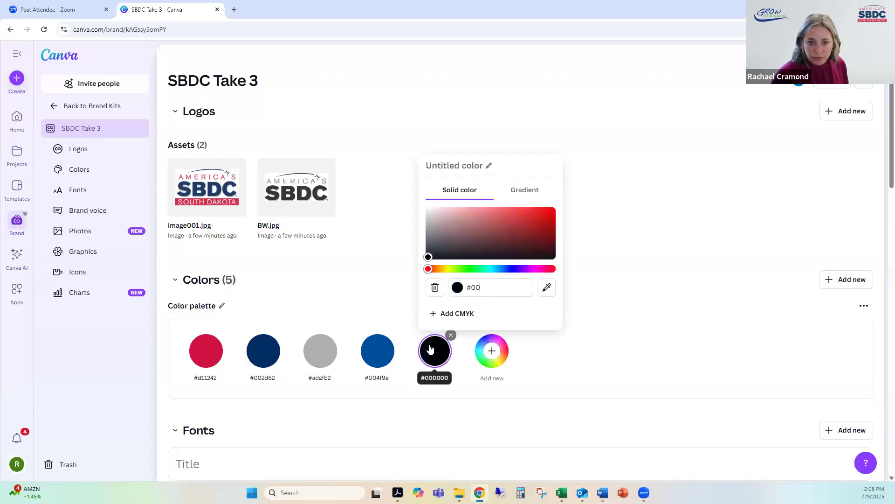
type("78be")
left_click(419, 329)
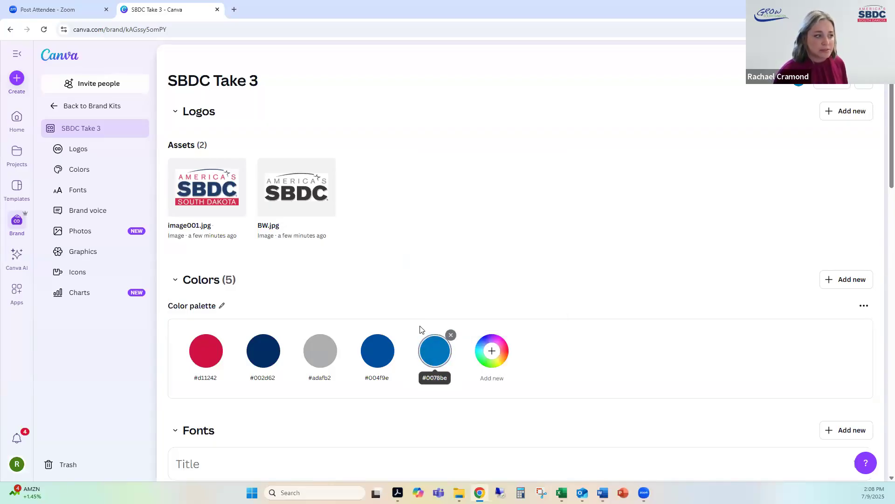
Step: Add the dark gray #787D82 as the sixth color of the palette
left_click(496, 350)
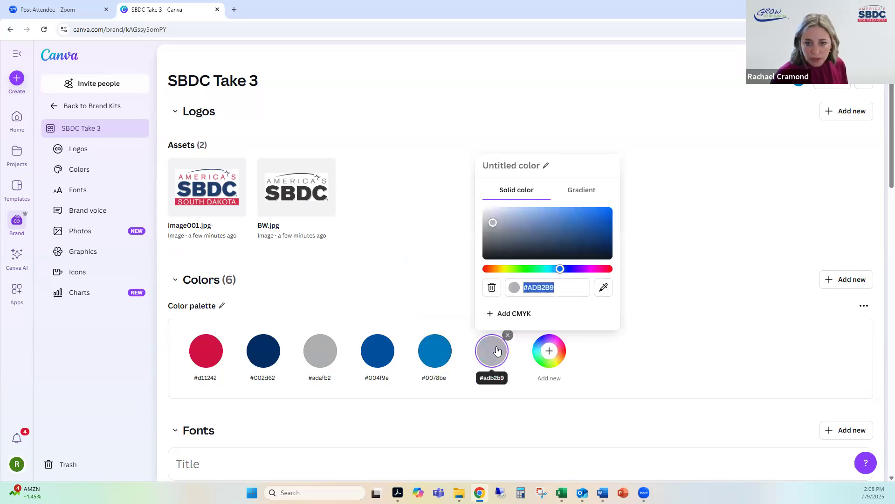
type("#787D82")
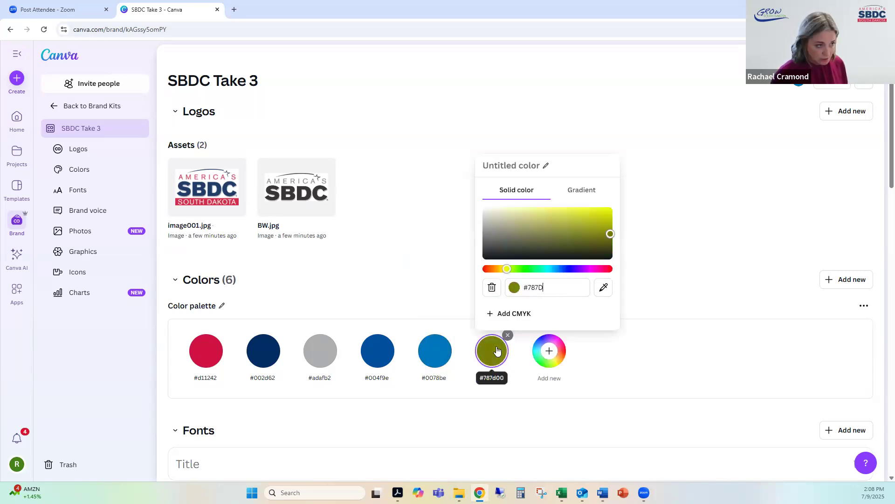
key("Return")
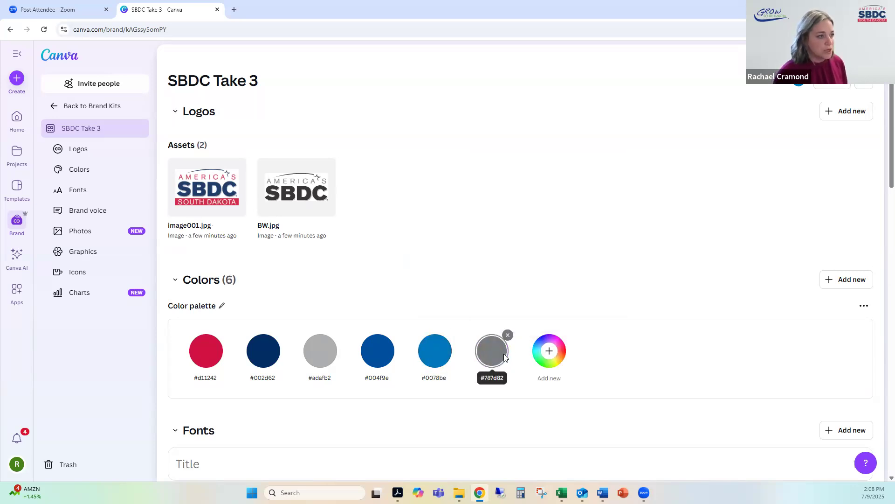
Step: Add the bright red #ED0049 as the seventh color of the palette
left_click(538, 360)
type("#E")
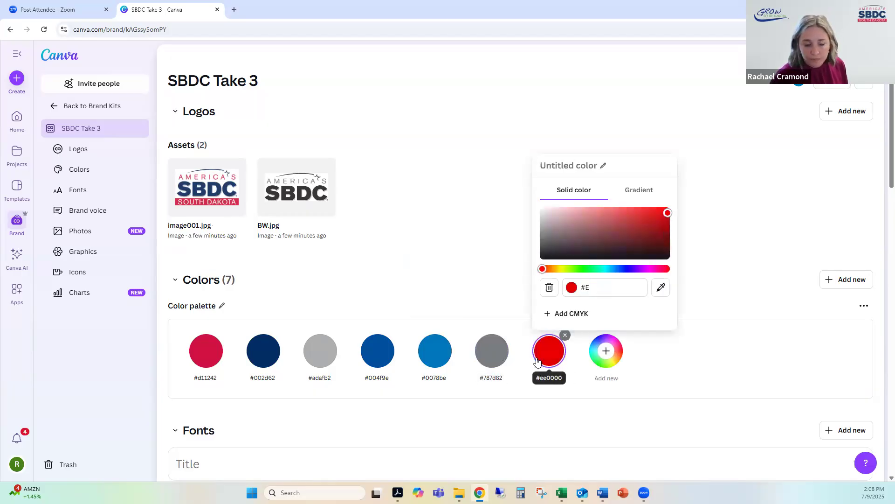
type("D00")
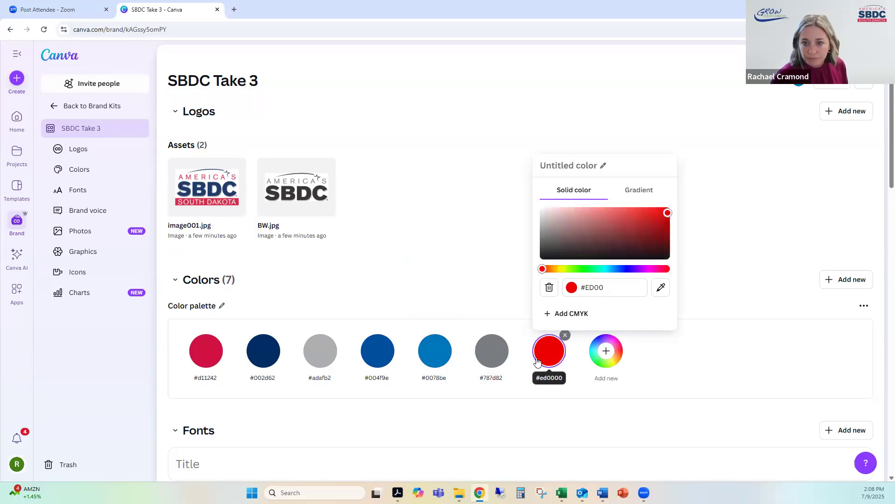
type("49")
key("Return")
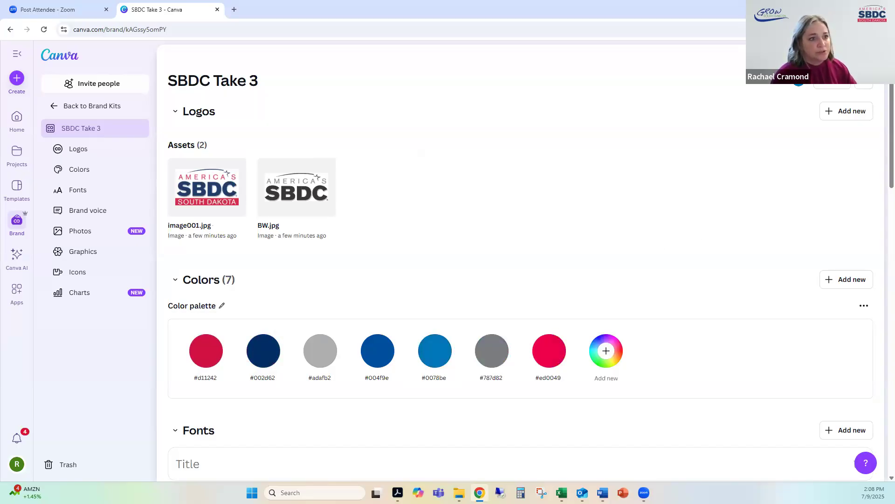
Step: Set the brand kit's Title text style to the Akzidenz-Grotesk font and save it
left_click_drag(883, 114, 882, 210)
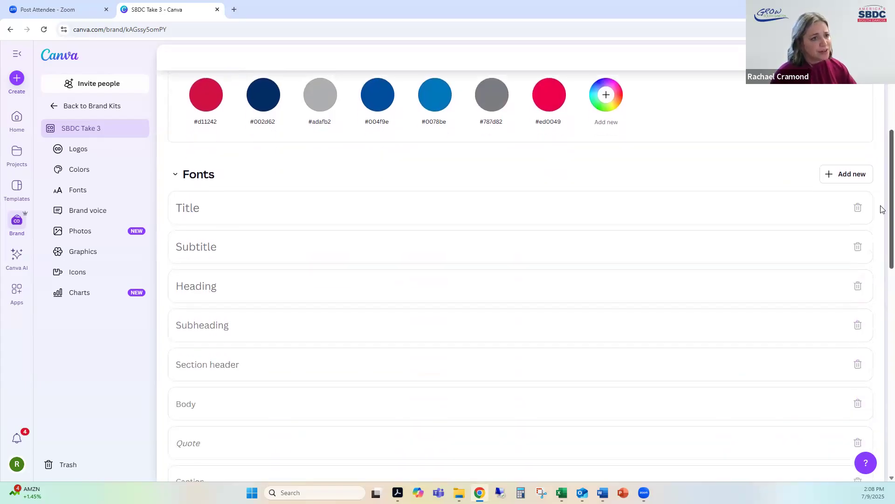
scroll(880, 219, "down", 2)
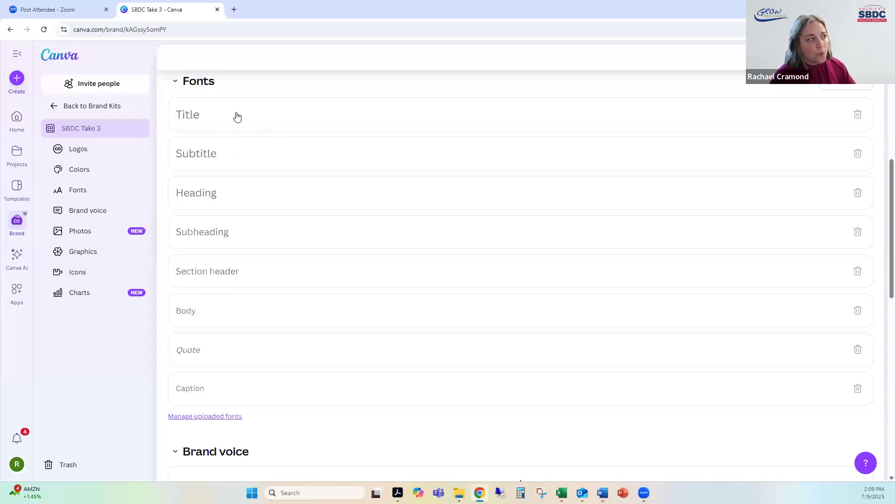
left_click(308, 121)
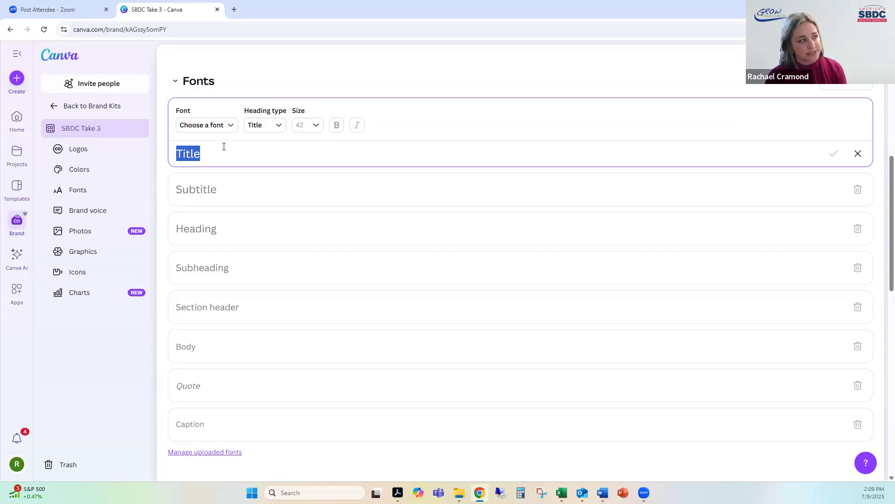
left_click(231, 126)
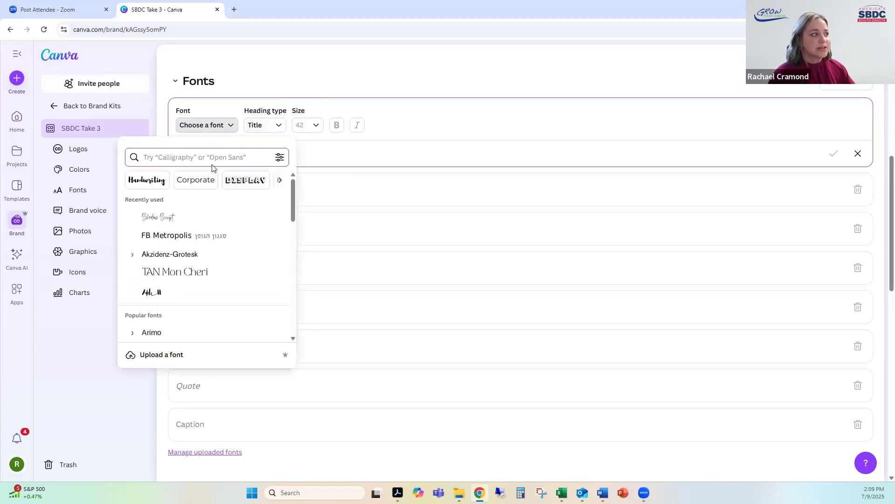
left_click(151, 255)
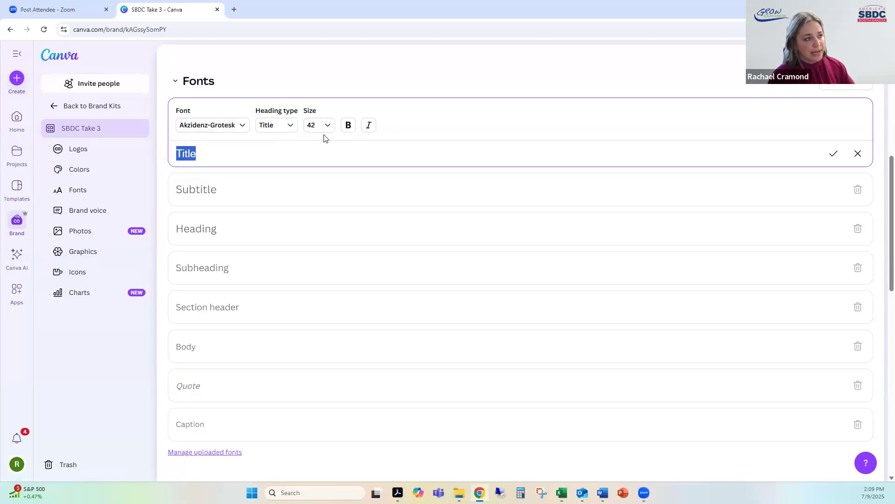
left_click(835, 155)
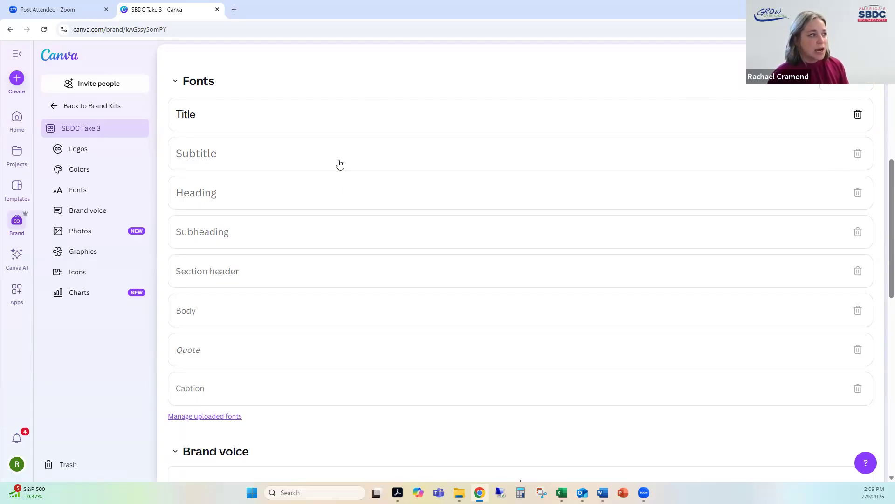
Step: Set the brand kit's Body text style to the Louisville II font and save it
left_click(198, 316)
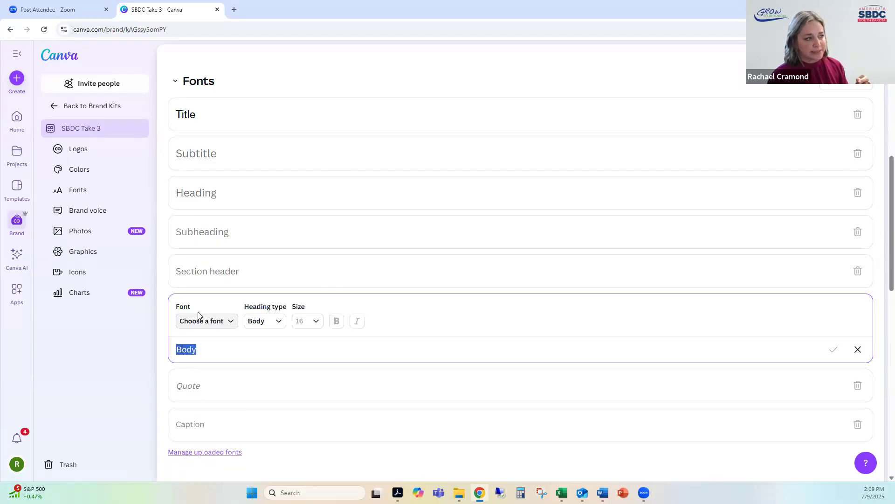
left_click(217, 326)
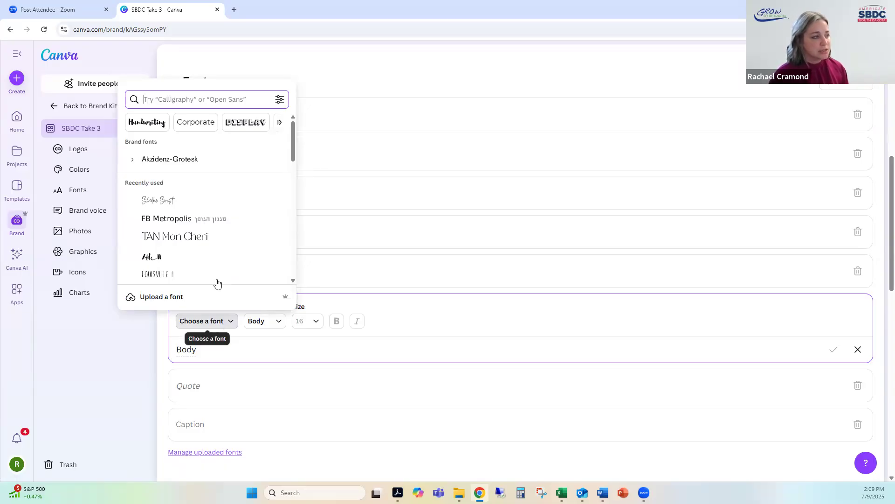
left_click(182, 275)
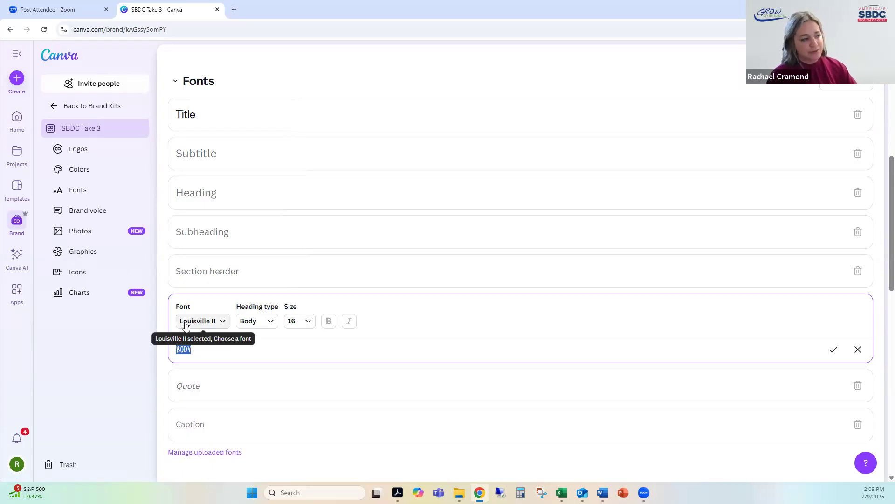
left_click(834, 350)
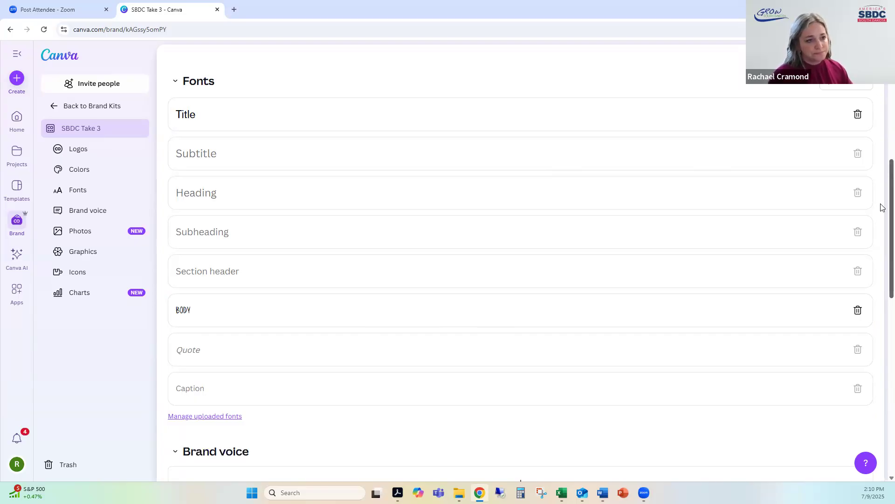
Step: Add and save the brand voice guidelines "approachable, professional, friendly, educational" in the brand kit
scroll(881, 219, "down", 1)
scroll(867, 266, "down", 3)
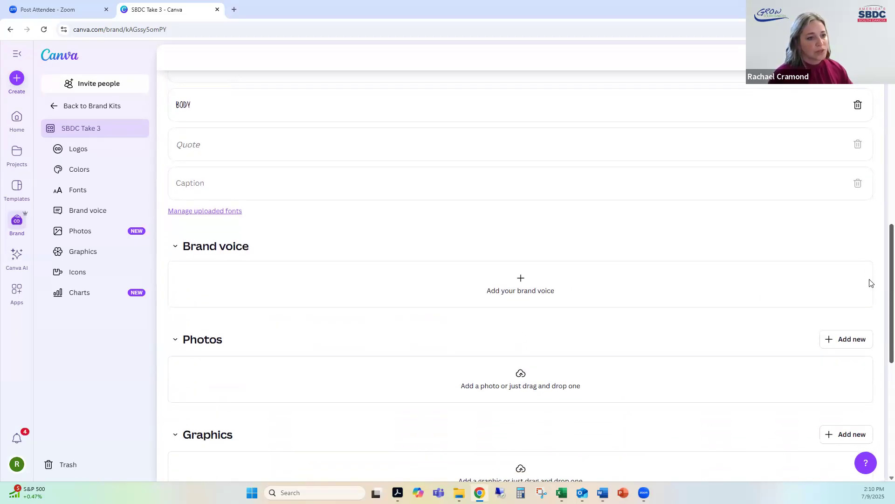
scroll(869, 282, "down", 1)
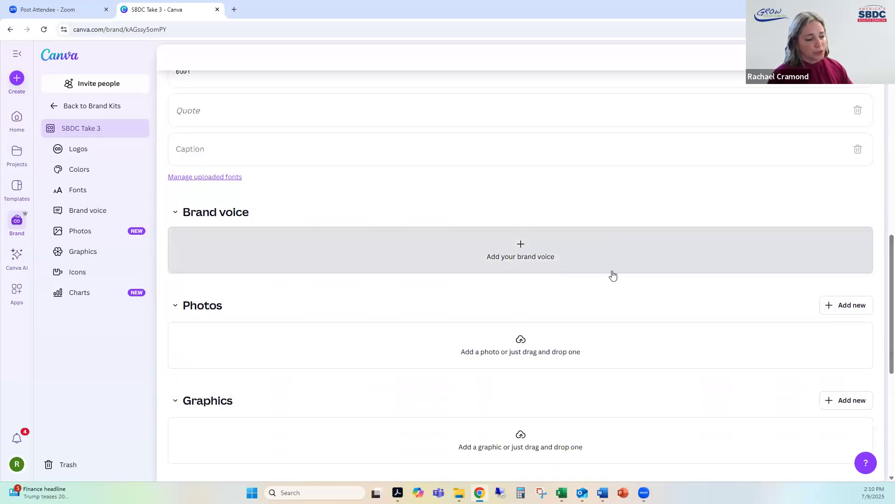
left_click(524, 253)
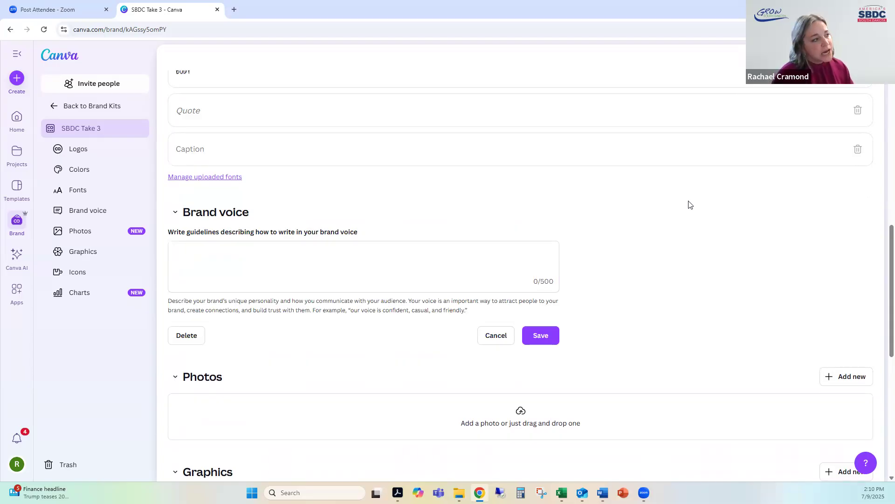
left_click(373, 256)
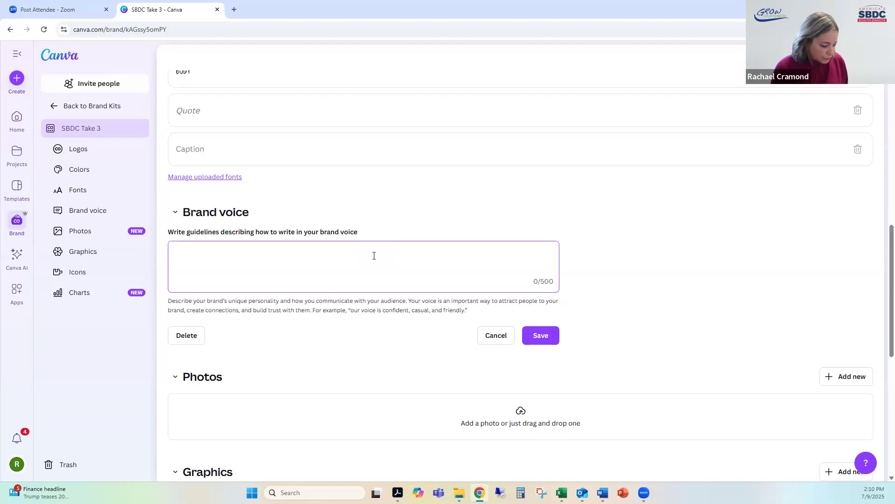
type("apprac")
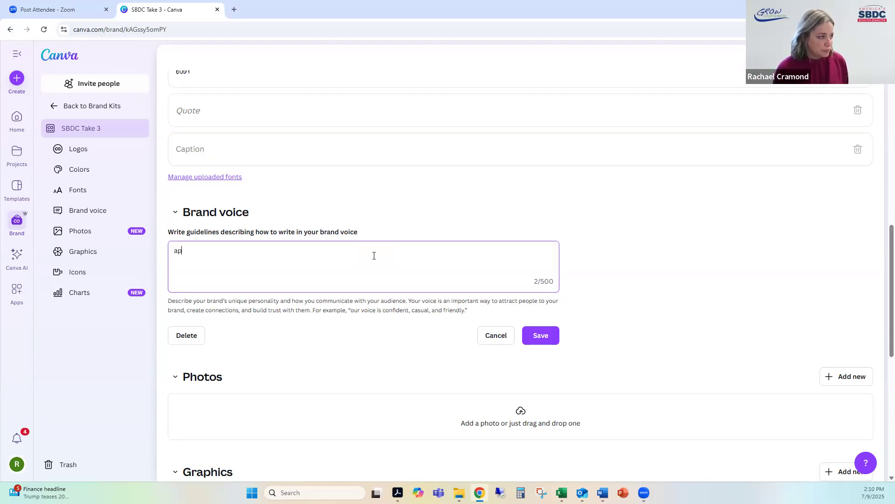
key("BackSpace")
key("BackSpace")
type("a")
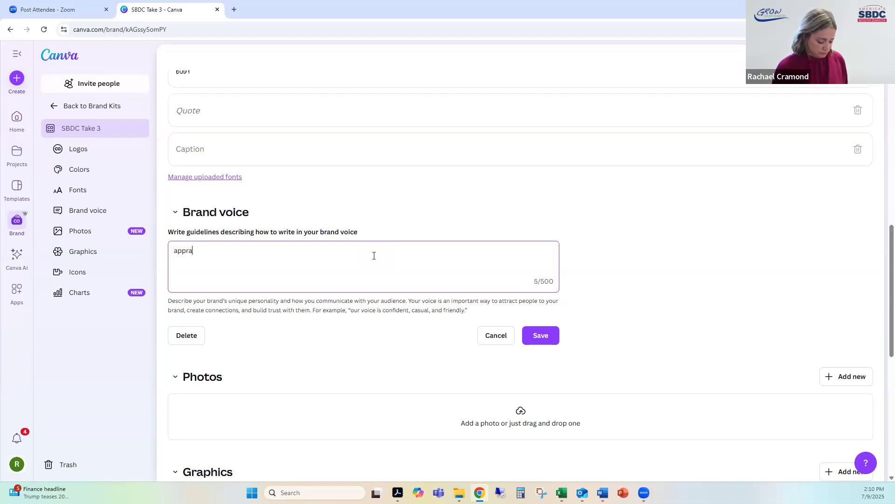
type("oacabl")
key("BackSpace")
key("BackSpace")
key("BackSpace")
type("ab")
key("BackSpace")
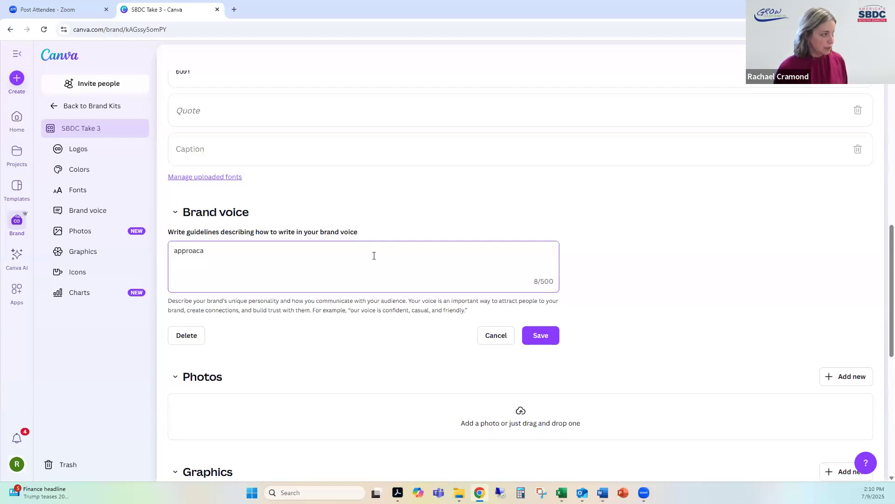
type("able, ")
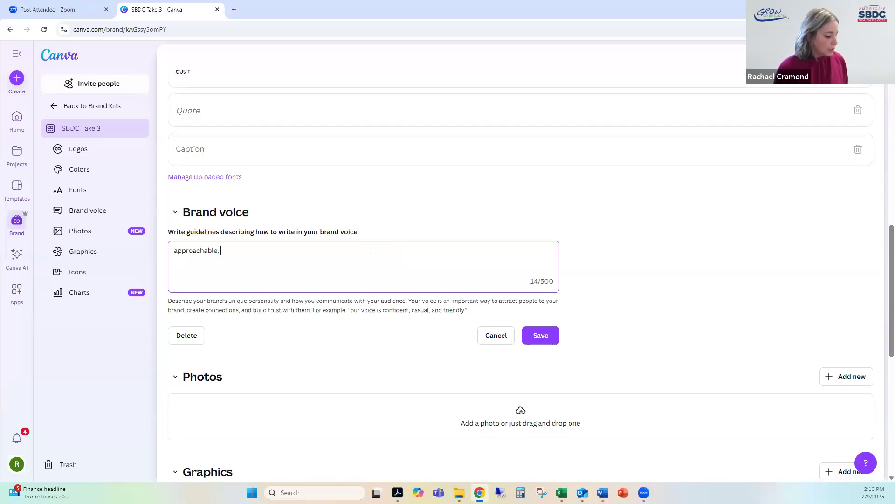
type("professional, f")
type("rie")
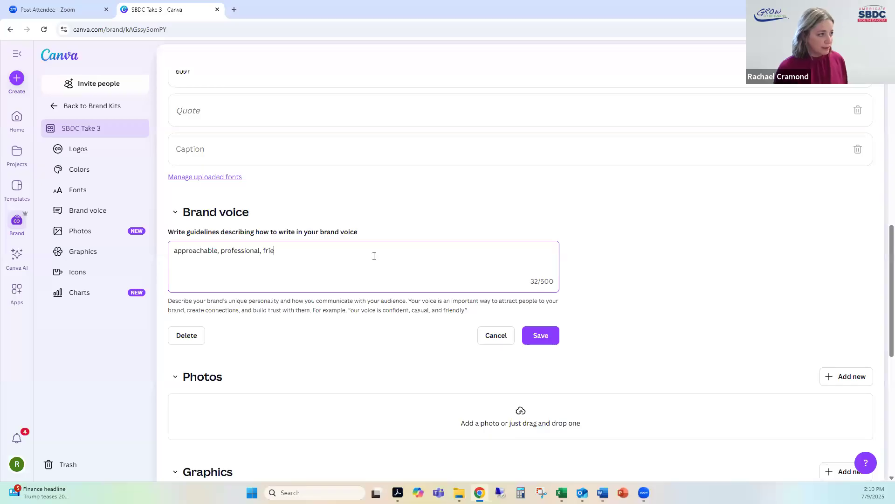
type("ndly, educational")
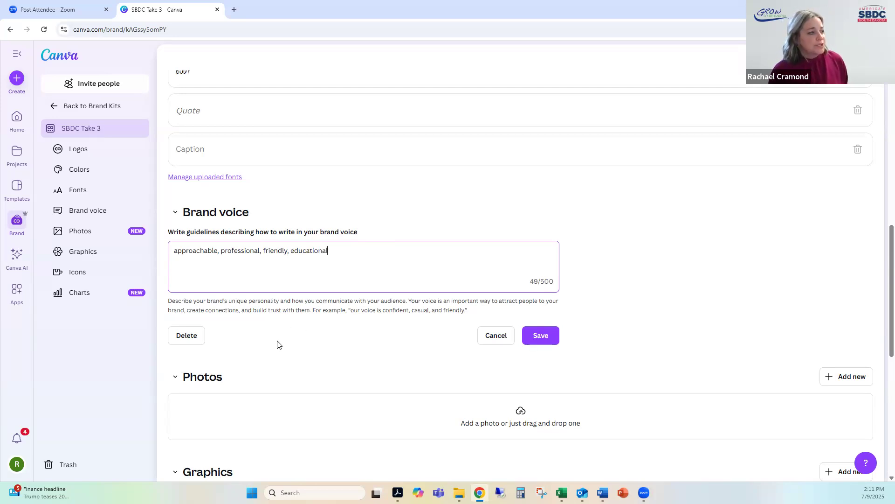
left_click(537, 335)
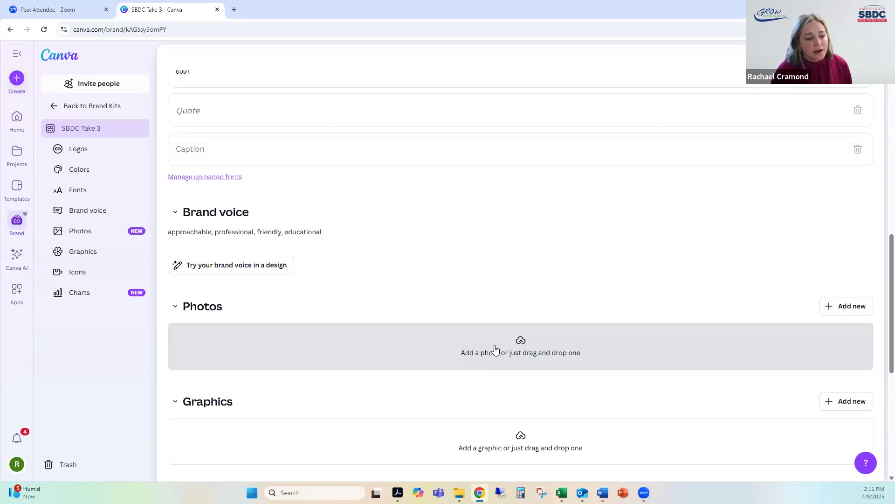
left_click(839, 308)
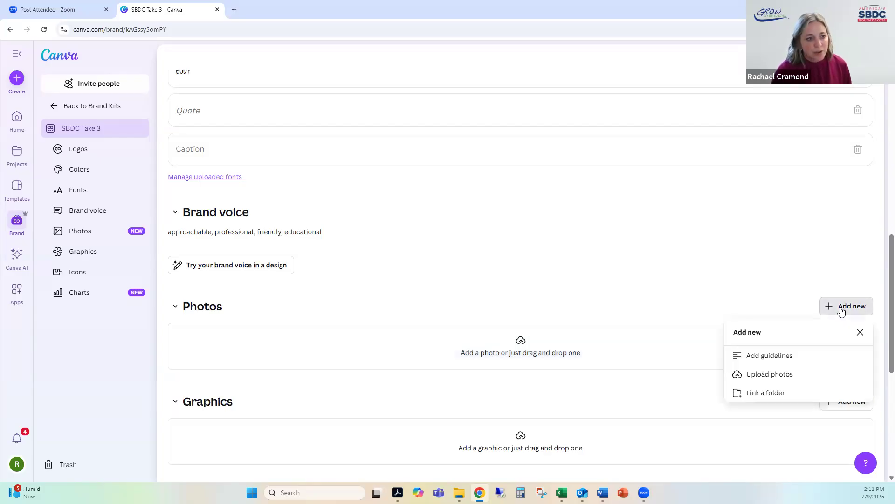
left_click(778, 375)
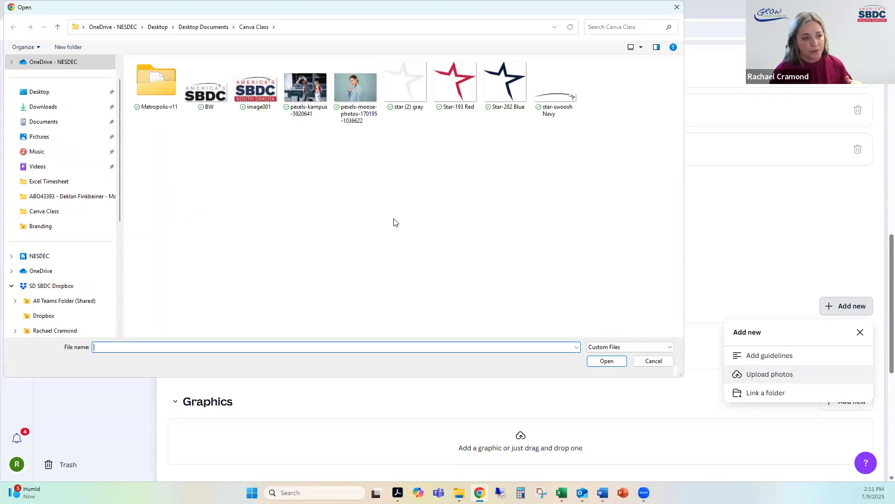
left_click(365, 81)
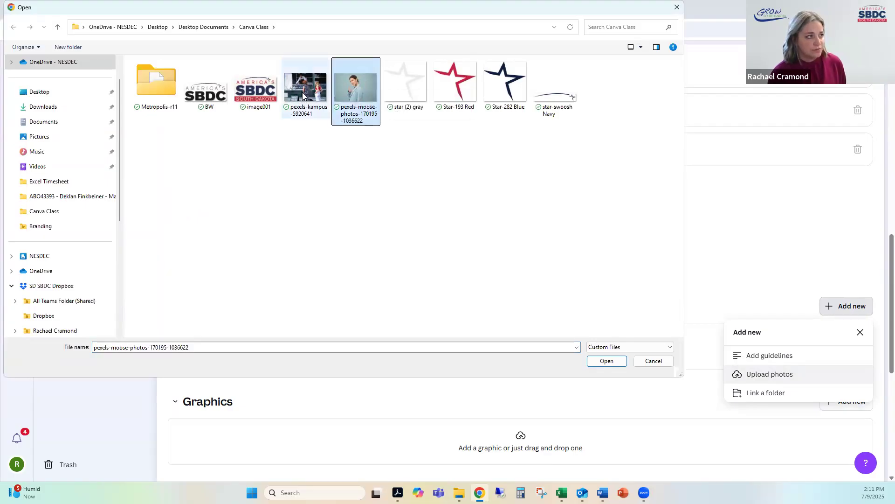
left_click(304, 96, "ctrl")
left_click(601, 363)
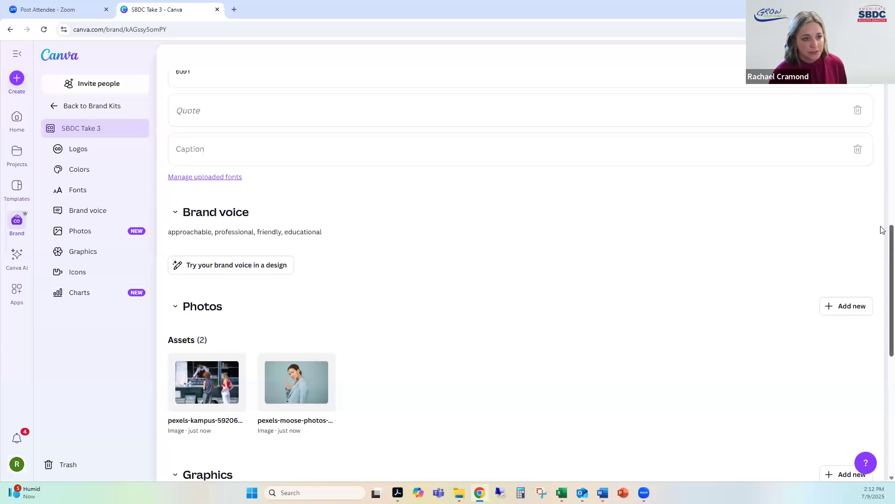
scroll(882, 250, "down", 3)
scroll(531, 275, "down", 3)
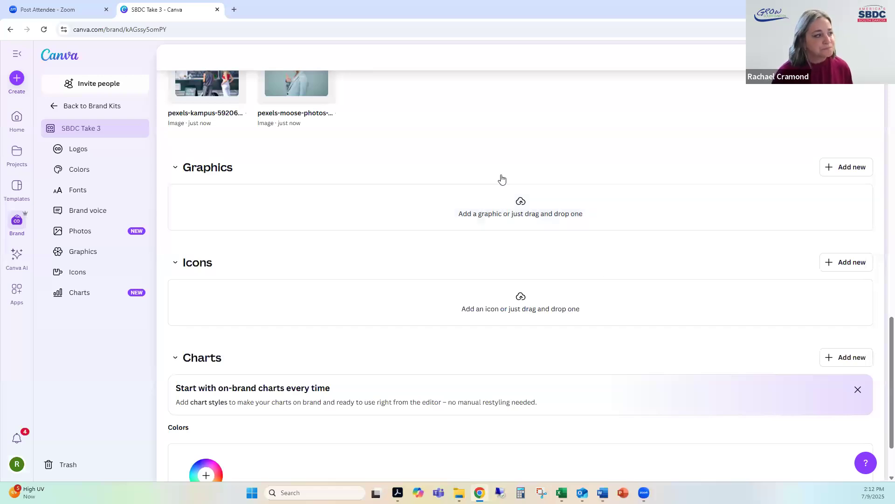
Step: Upload star (2) gray, Star-193 Red, Star-282 Blue and star-swoosh Navy from the Canva Class folder to the brand kit's Icons section
left_click(798, 313)
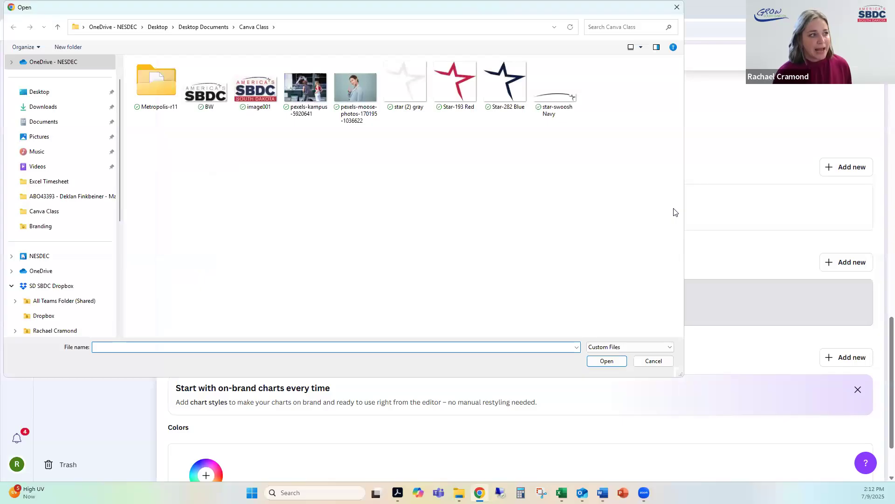
left_click(414, 86)
left_click(457, 85, "ctrl")
left_click(505, 82, "ctrl")
left_click(536, 93, "ctrl")
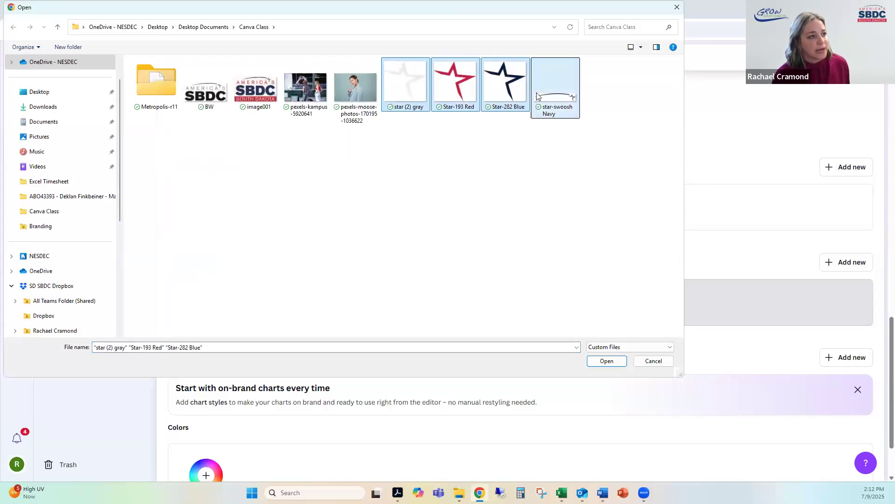
left_click(614, 363)
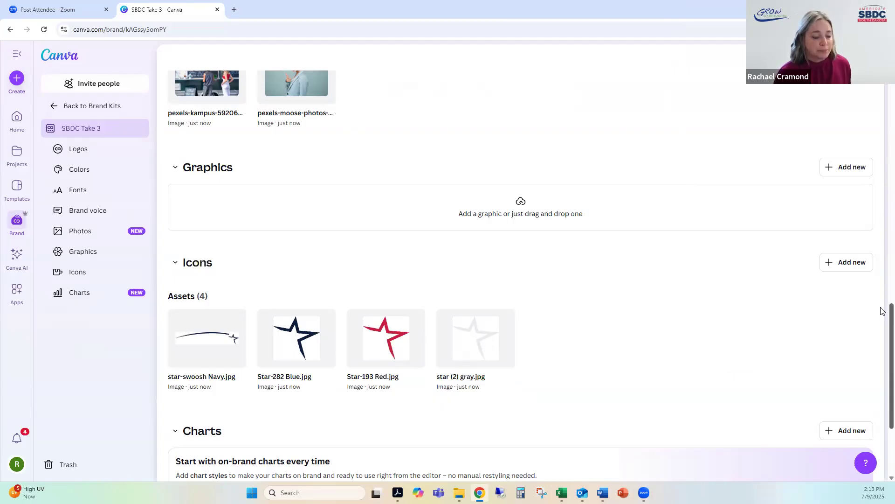
scroll(881, 327, "down", 2)
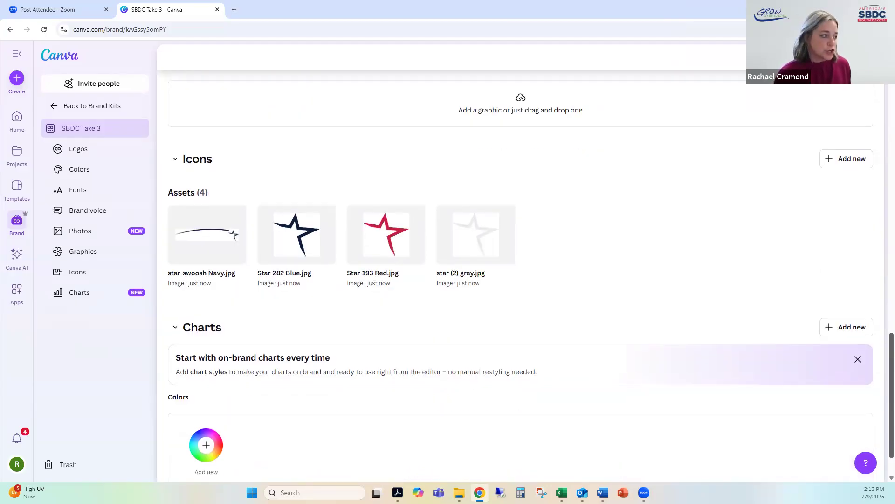
scroll(883, 359, "down", 1)
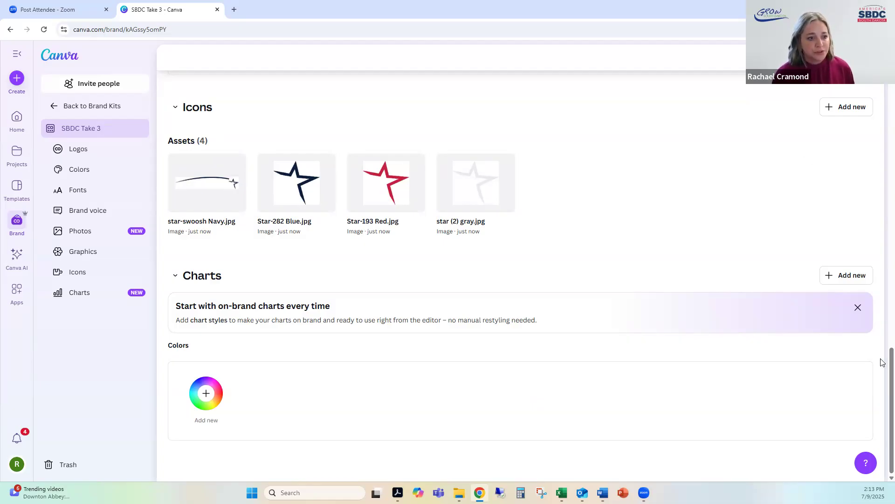
scroll(883, 360, "up", 10)
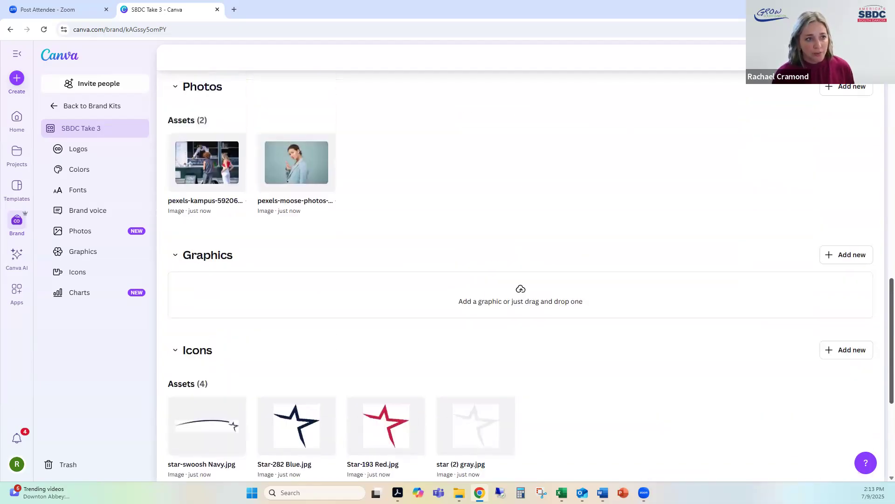
scroll(883, 360, "down", 12)
left_click_drag(892, 373, 891, 75)
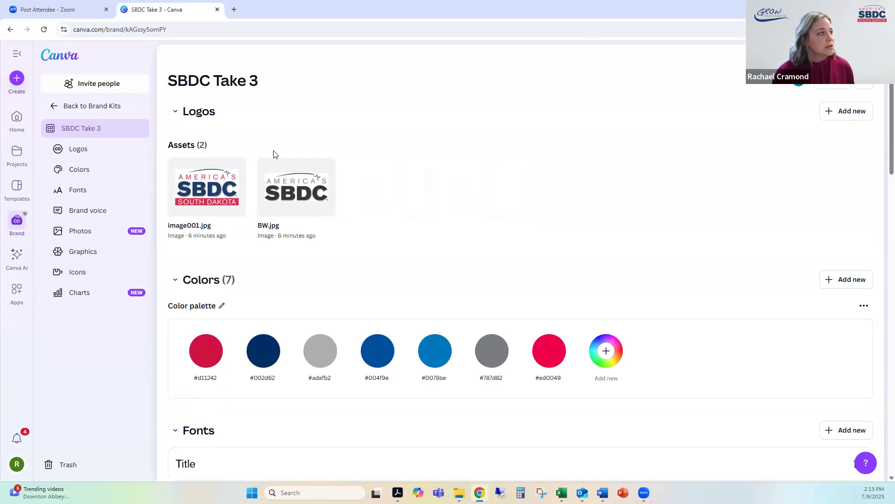
Step: Return to the Canva home page and search the templates for "simple flyer"
left_click(61, 63)
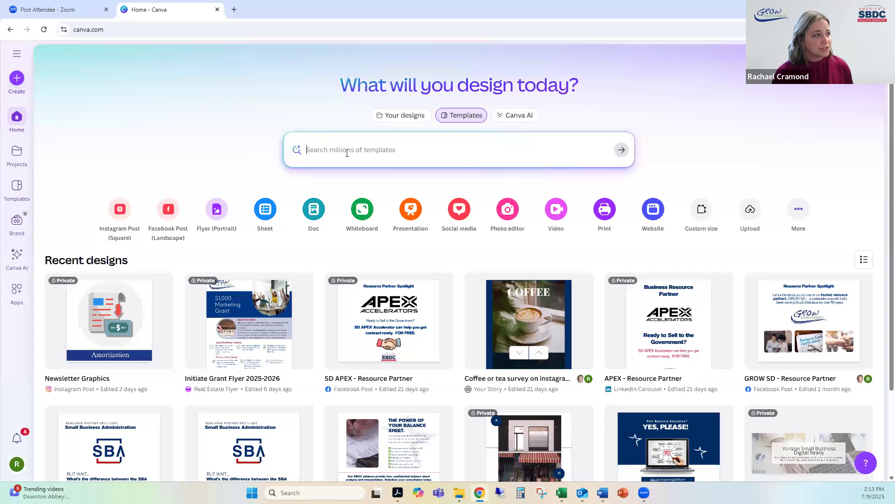
type("simp")
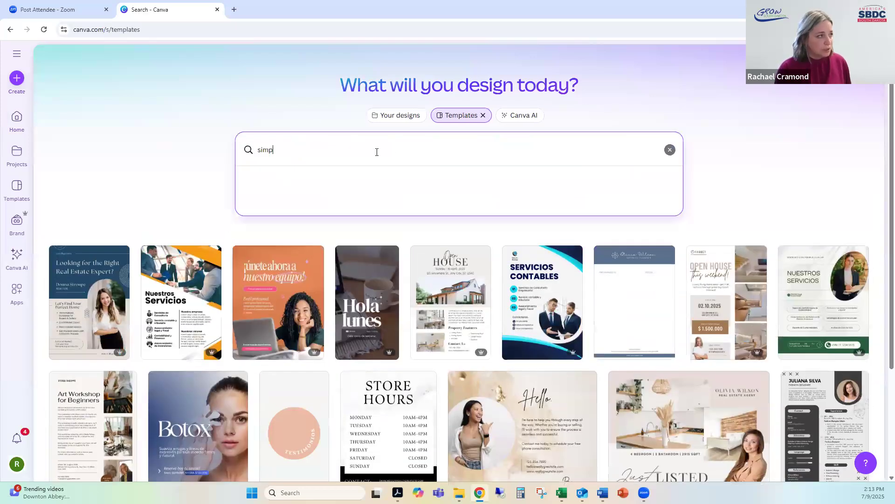
type("le flyer")
key("Return")
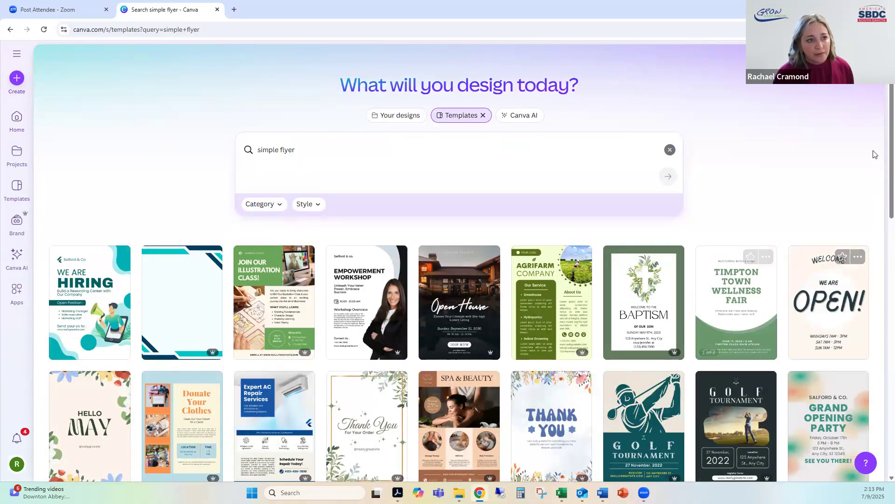
Step: Start customizing the Black White Simple Workshop Flyer template and show the brand assets beside the design
scroll(882, 149, "down", 2)
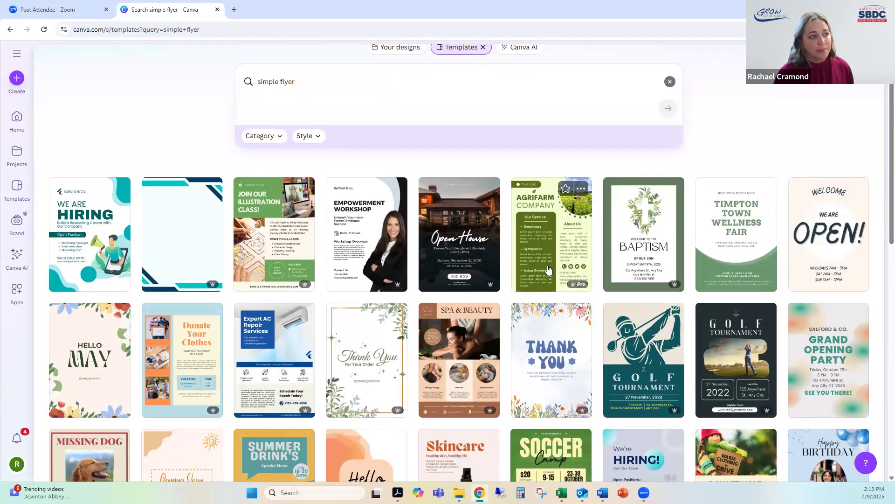
left_click(361, 233)
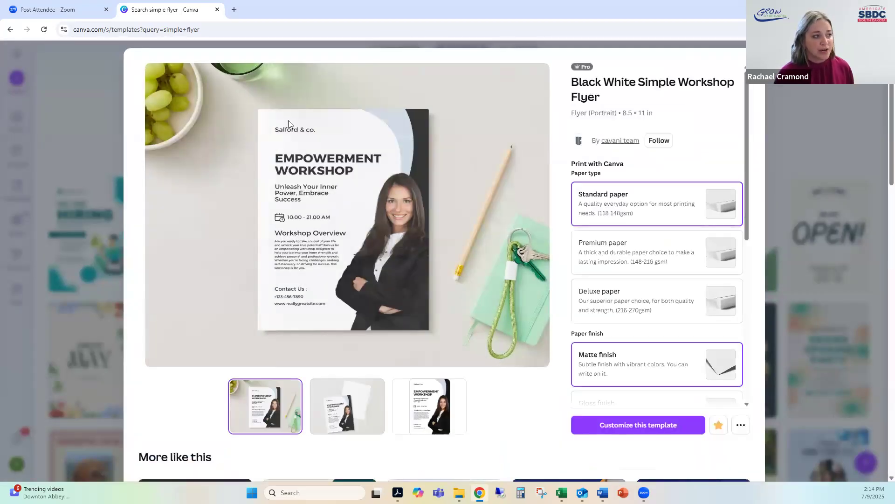
left_click(625, 428)
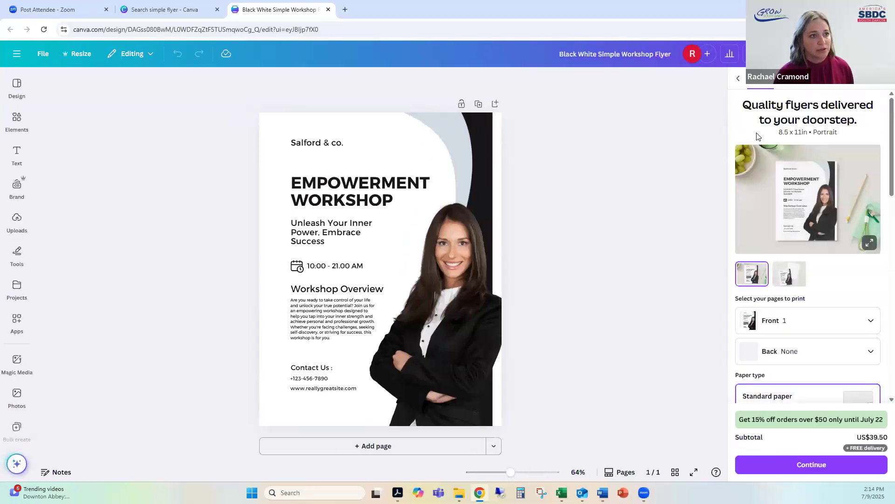
left_click(883, 79)
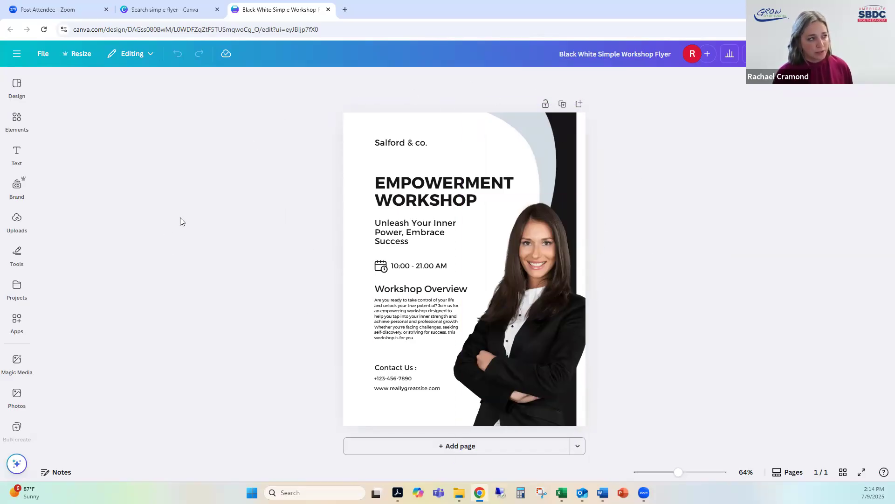
left_click(13, 192)
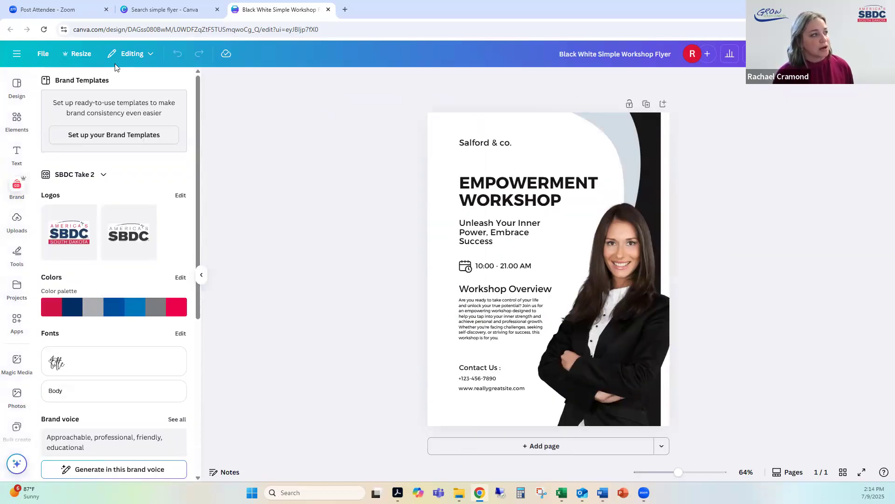
Step: Switch the editor's brand assets to the GROW kit named "Brand Kit"
left_click(80, 176)
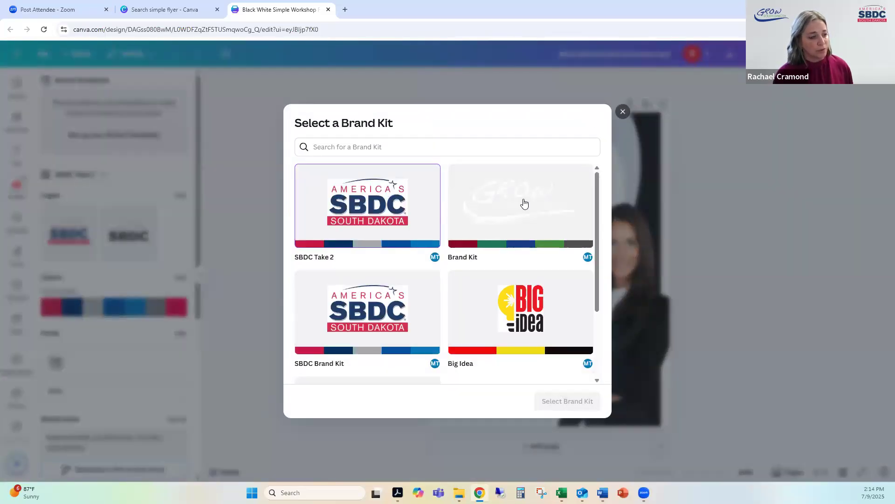
left_click(524, 203)
left_click(589, 404)
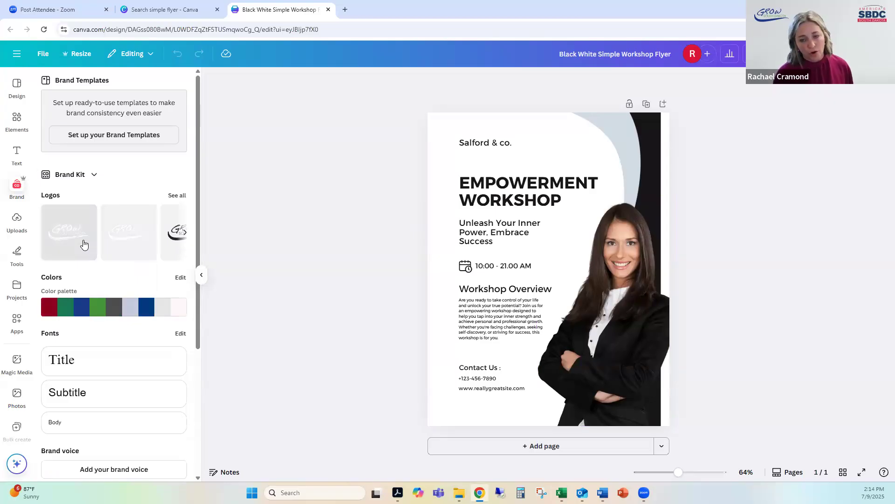
Step: Set the editor's active brand kit to SBDC Take 3
left_click(71, 175)
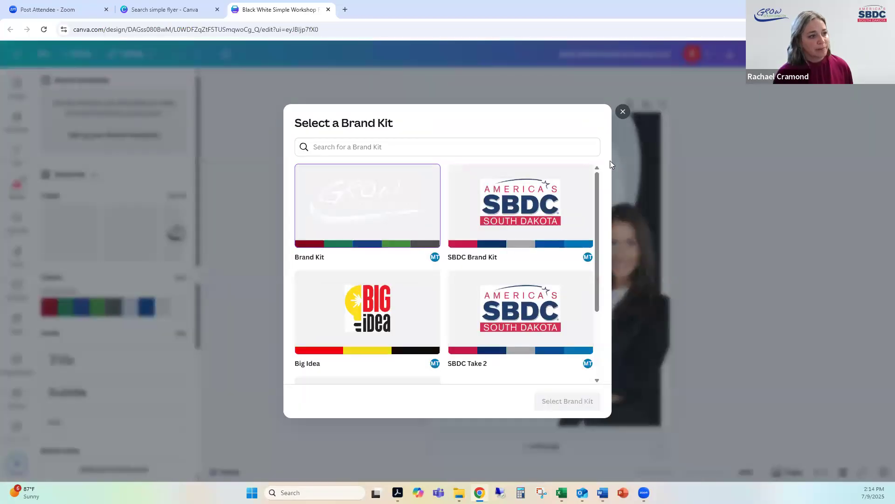
scroll(589, 224, "down", 3)
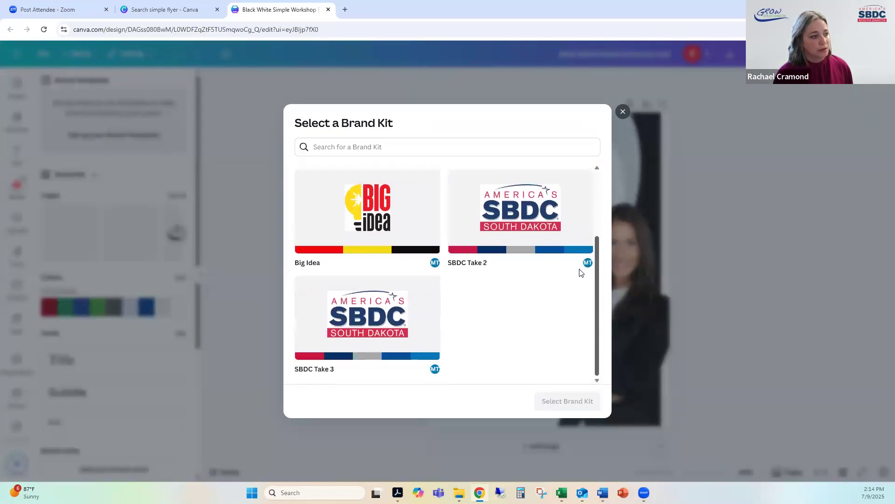
left_click(340, 335)
left_click(568, 401)
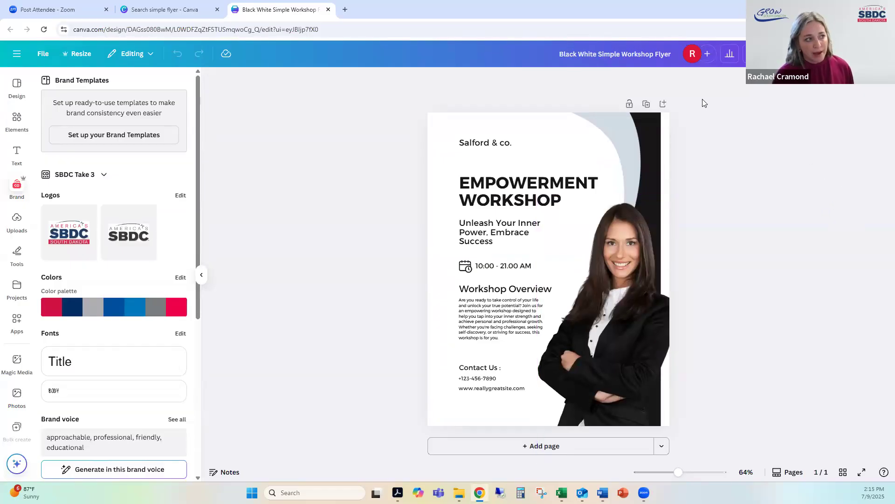
Step: Replace the "Salford & co." text above the flyer's heading with a small version of the color America's SBDC South Dakota logo
left_click(496, 148)
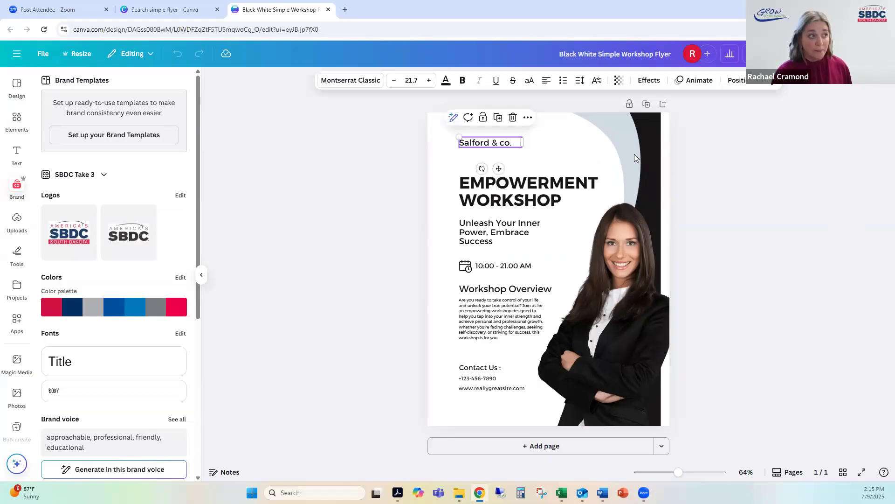
key("Delete")
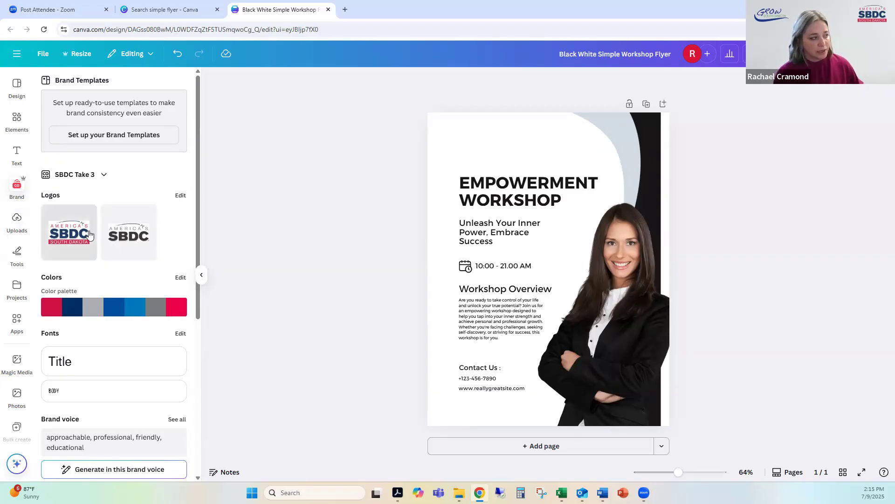
left_click(67, 240)
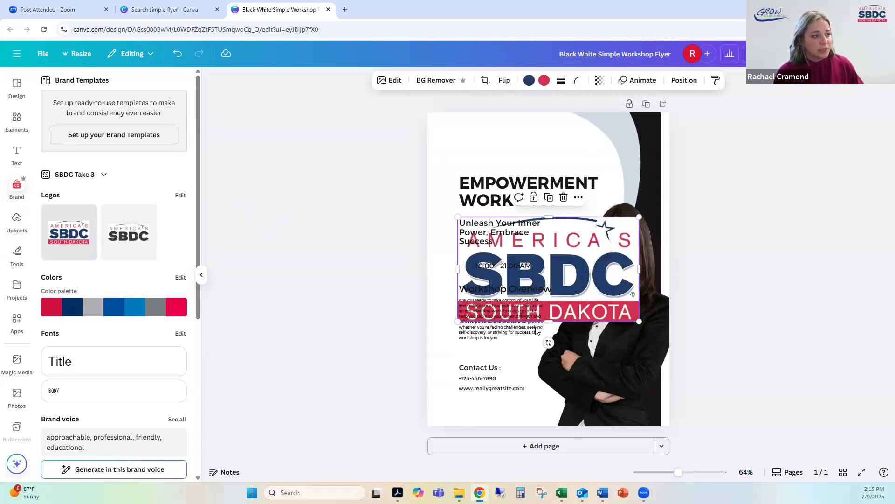
left_click_drag(556, 258, 478, 156)
left_click(350, 193)
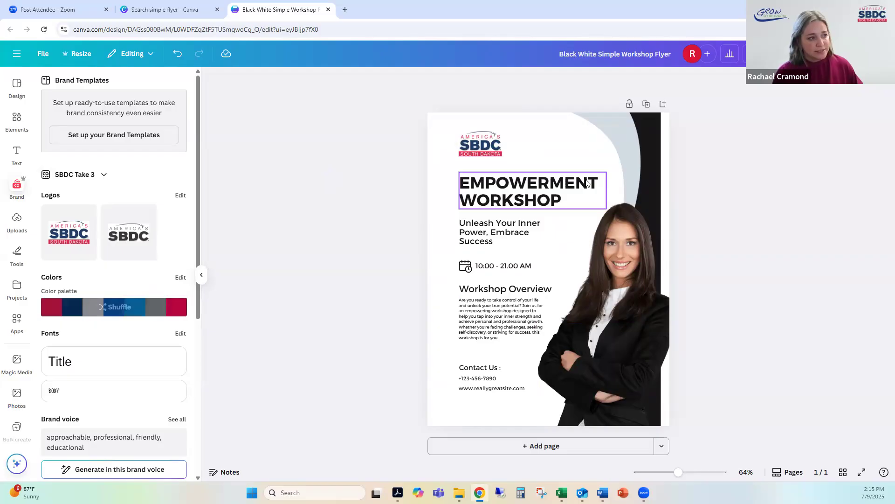
Step: Shuffle the brand color palette across the flyer until it has navy and bright red curved shapes with a gray heading
left_click(560, 180)
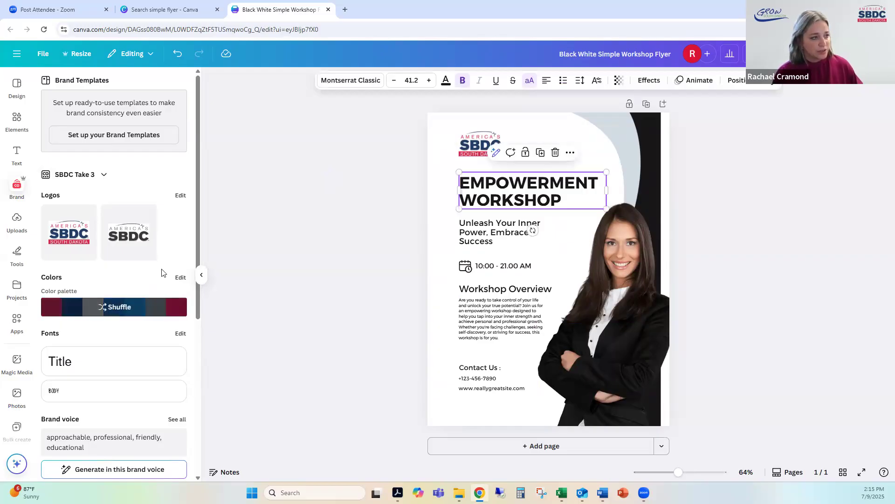
left_click(266, 255)
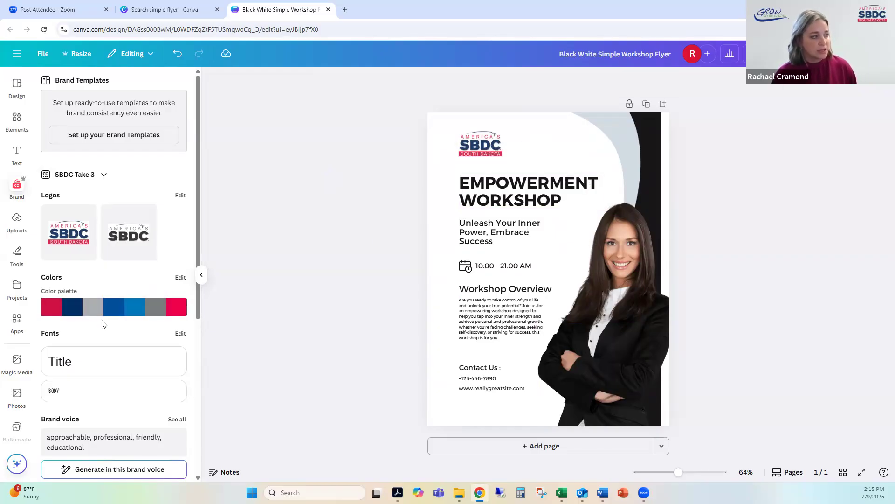
left_click(110, 309)
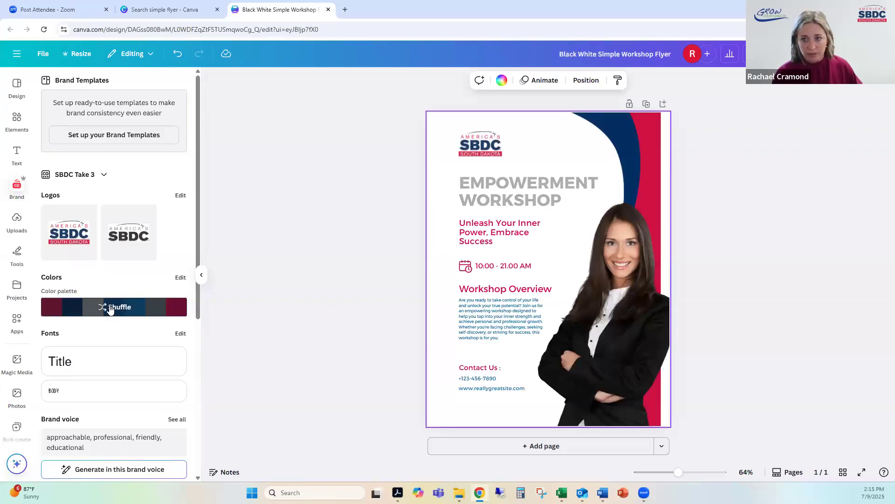
left_click(110, 309)
left_click(110, 309)
left_click(110, 309)
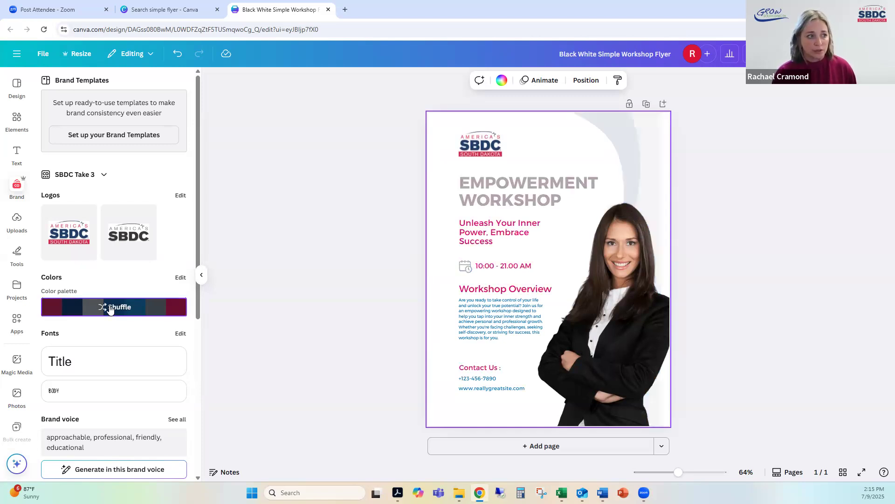
left_click(111, 310)
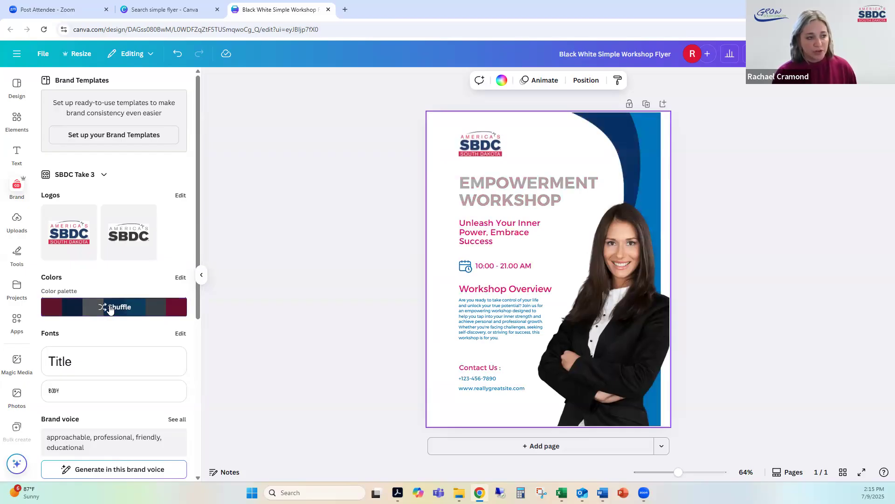
left_click(110, 309)
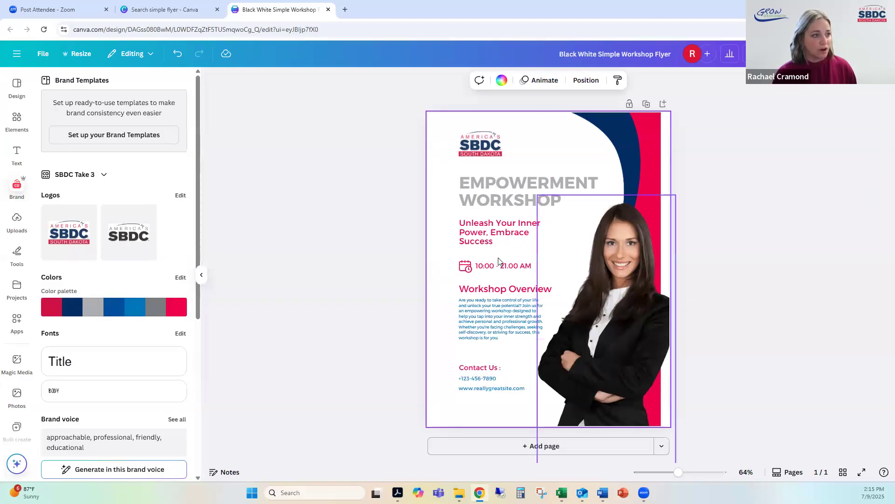
left_click(313, 306)
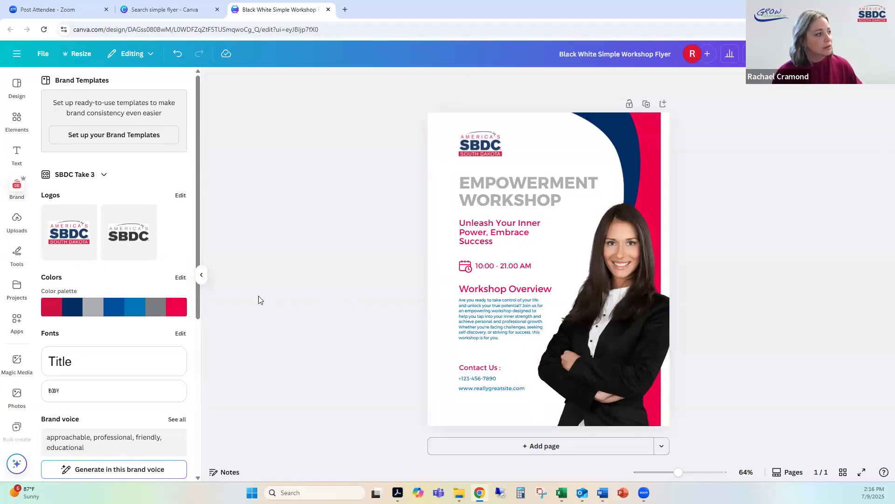
Step: Look through the font choices for the "EMPOWERMENT WORKSHOP" heading and return to the brand assets
scroll(200, 224, "down", 2)
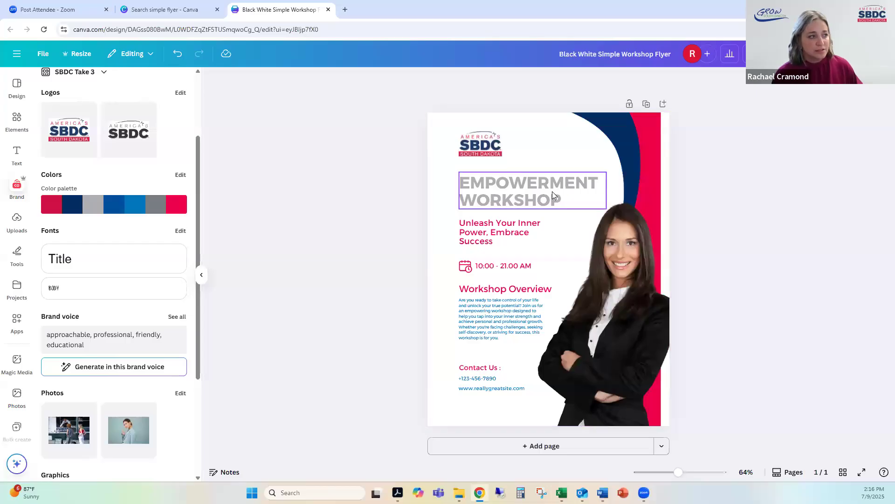
left_click(509, 192)
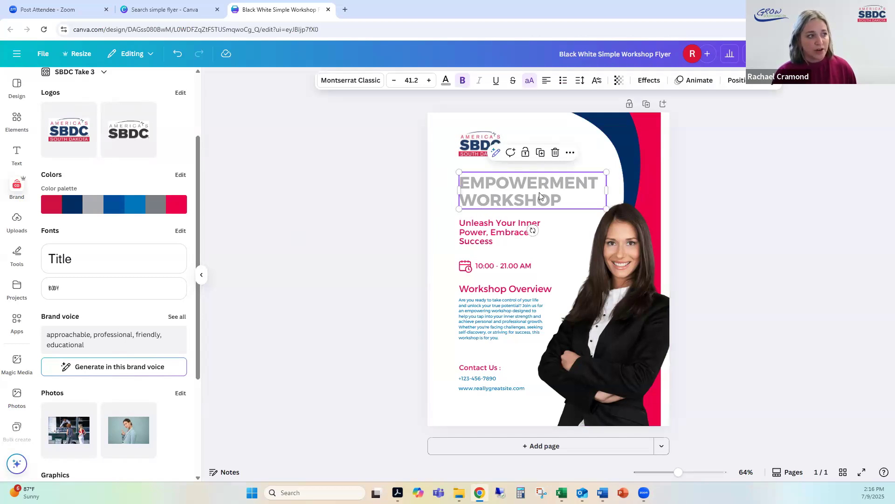
left_click(346, 84)
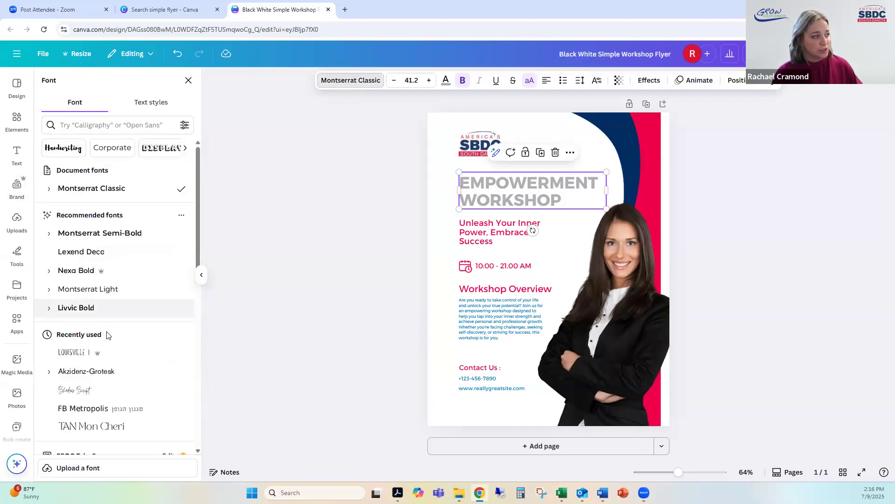
left_click(312, 158)
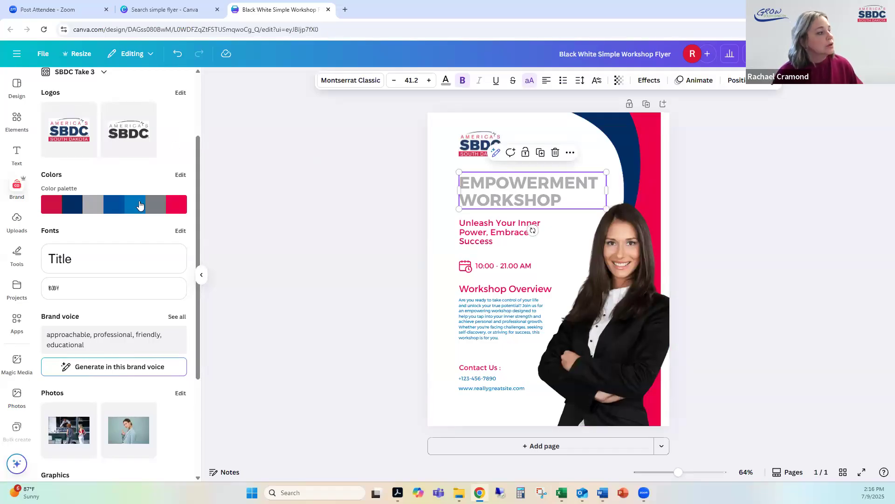
Step: Try adding a text box in the brand's Title font to the flyer and delete it
left_click(97, 262)
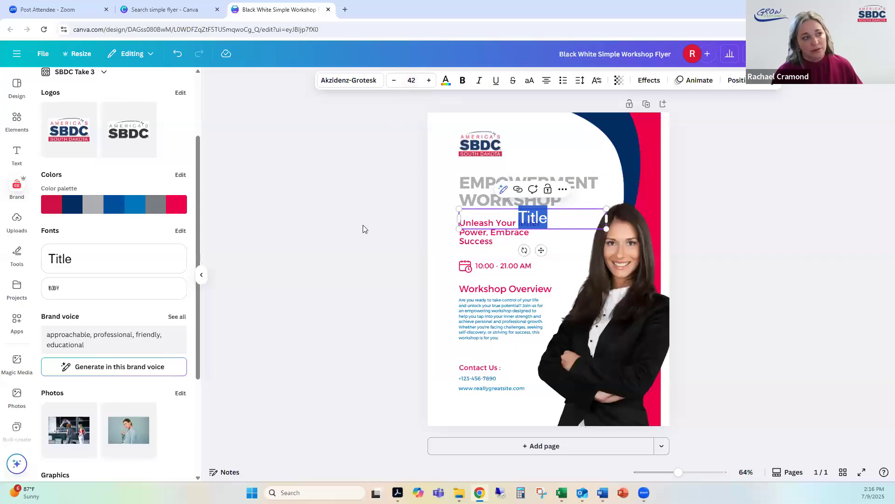
left_click(313, 234)
left_click(535, 225)
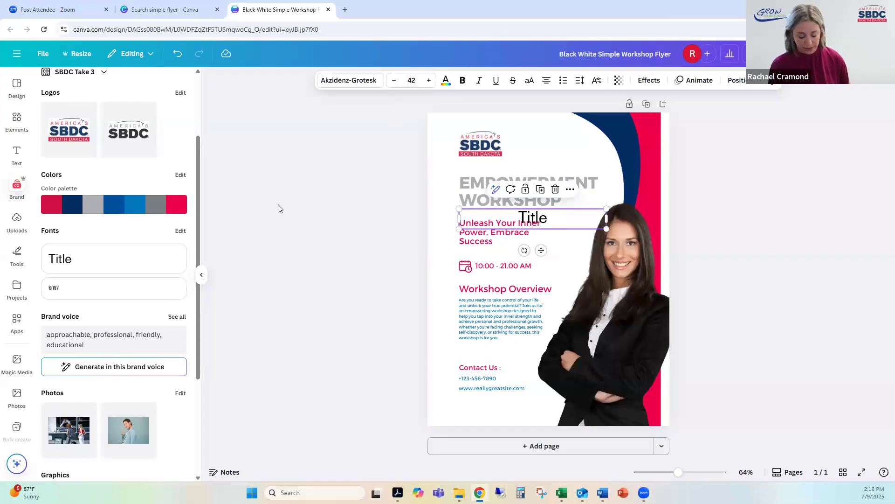
key("Delete")
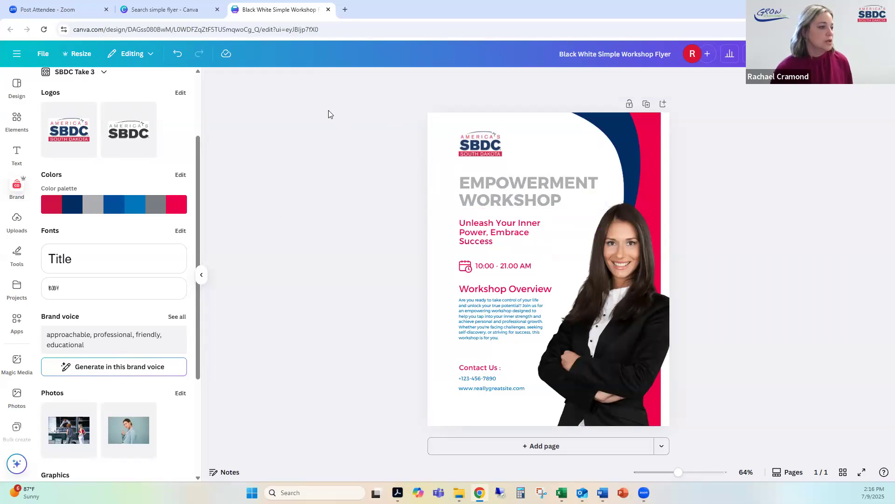
Step: Delete the small body paragraph beneath the flyer's "Workshop Overview" heading
left_click_drag(194, 181, 196, 221)
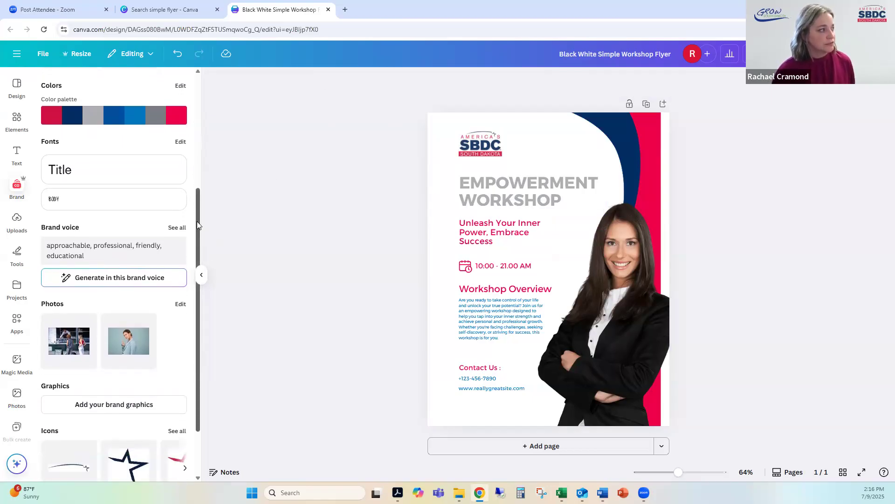
left_click(499, 325)
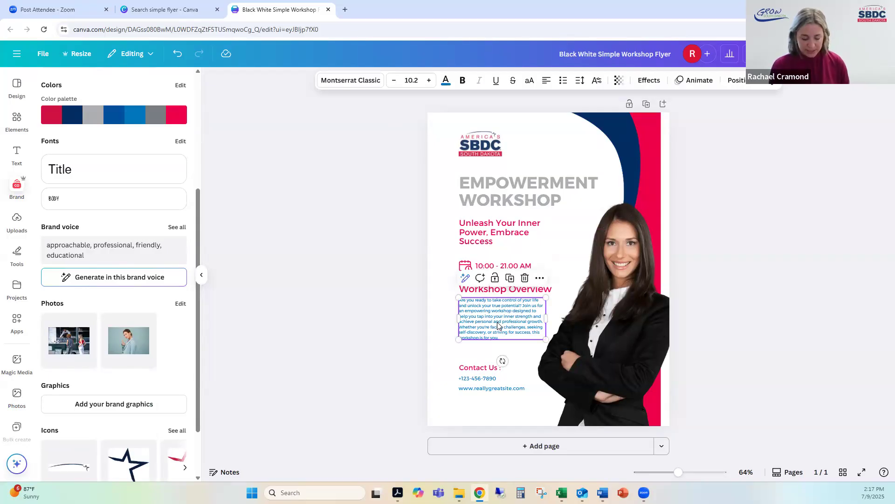
key("Delete")
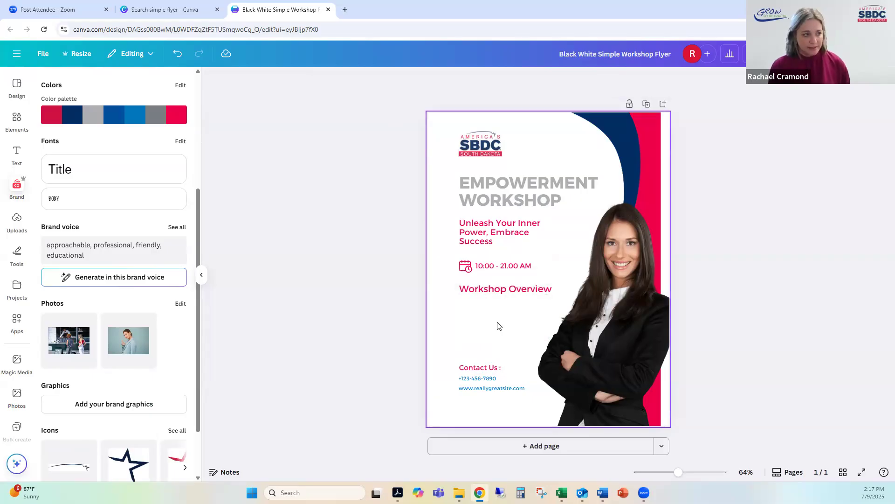
Step: Generate text in the SBDC Take 3 brand voice with "Write 2 sentences about why someone should use the SBDC" and insert it into the flyer
left_click(108, 280)
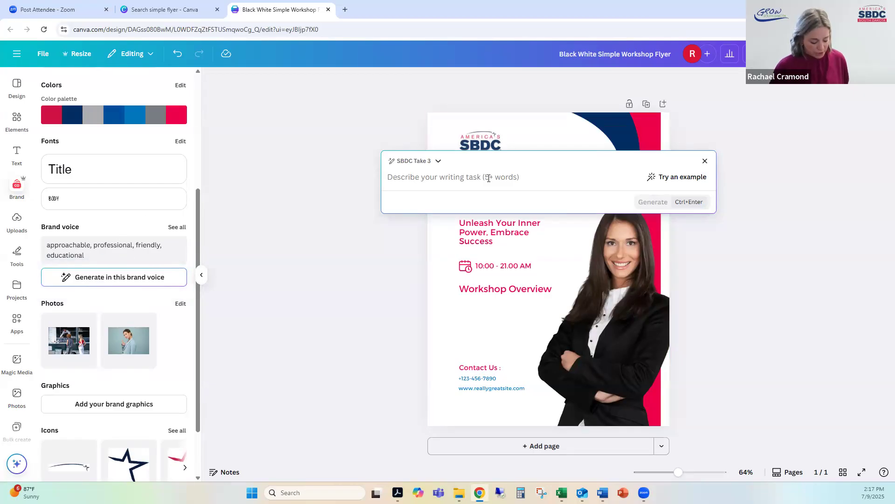
type("Write")
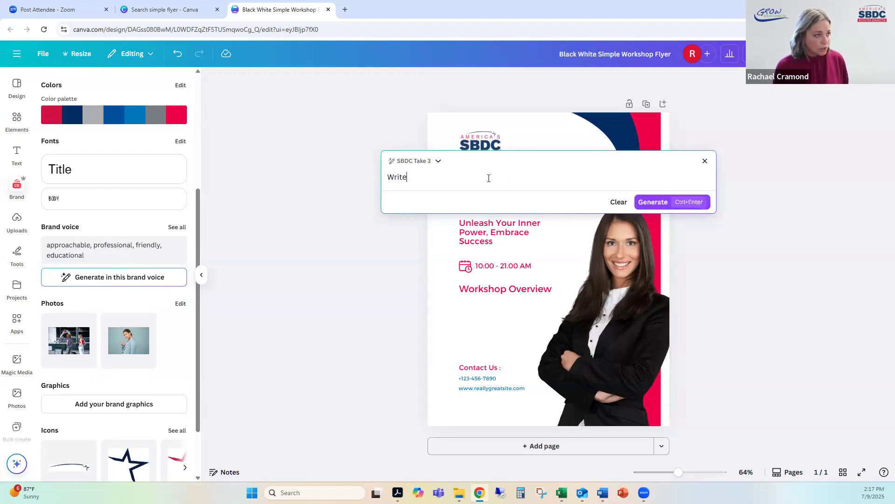
type(" 2 sente")
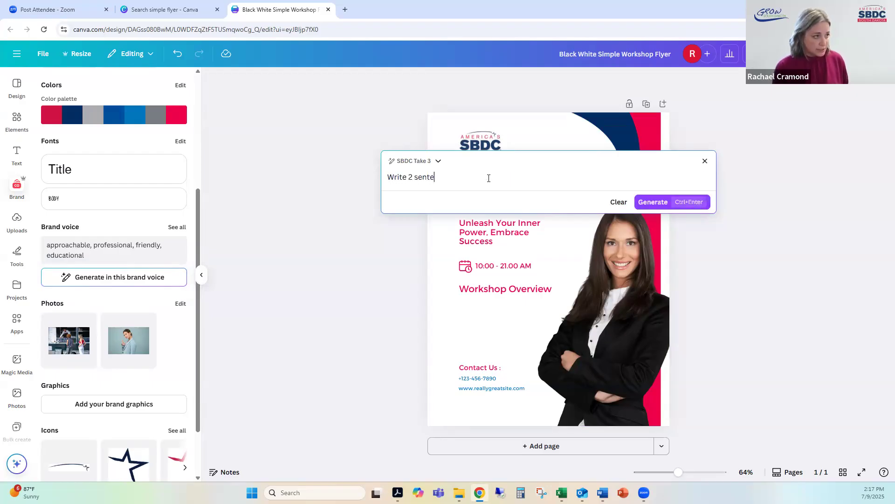
type("nces about ")
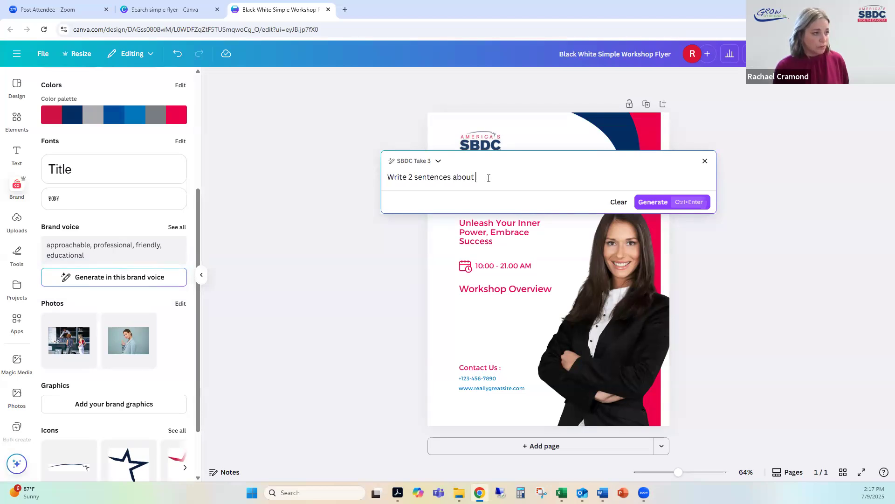
type("why someone sh")
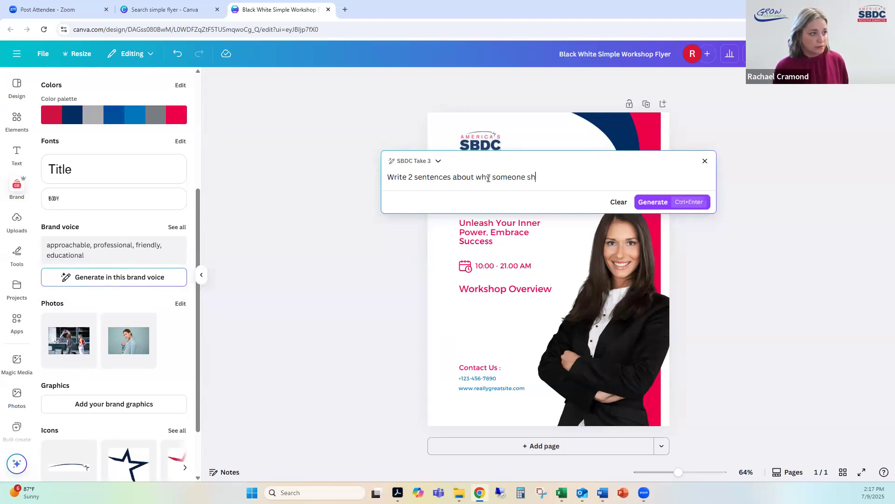
type("ould use the ")
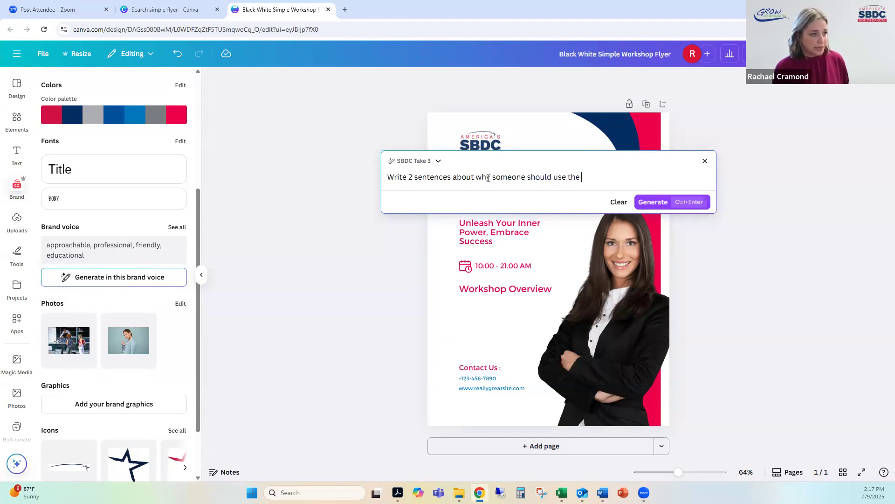
type("SBDC")
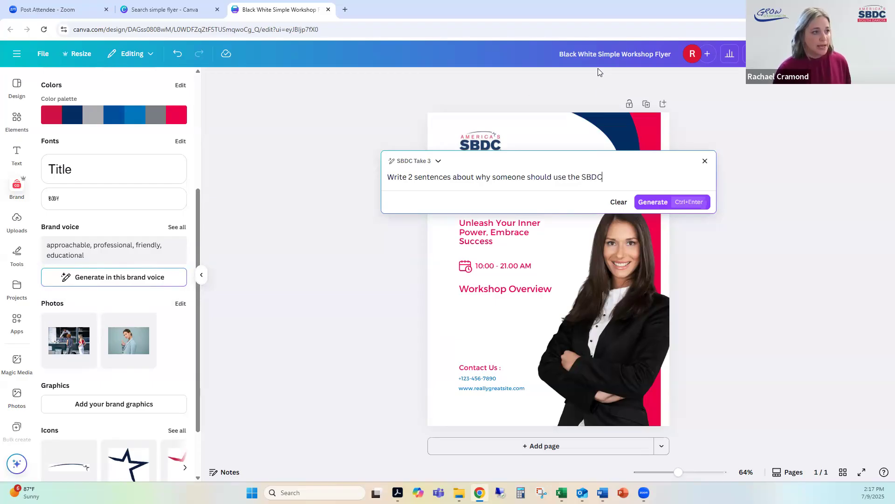
left_click(653, 202)
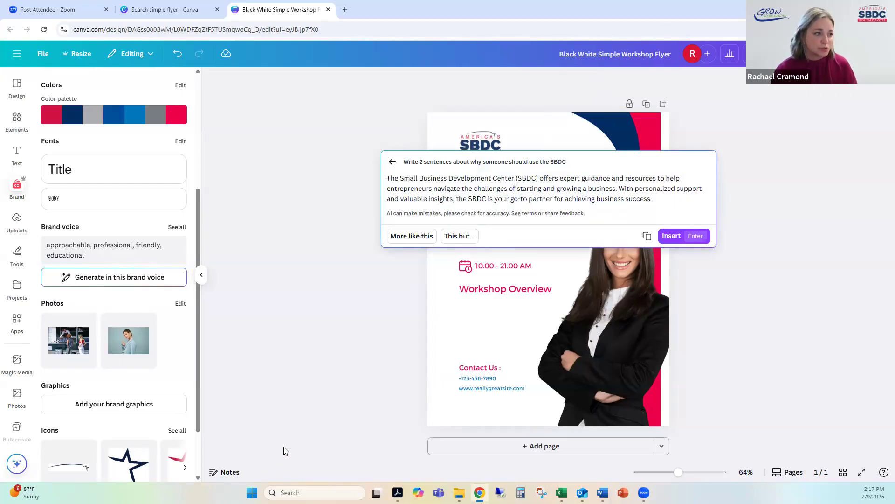
left_click(671, 236)
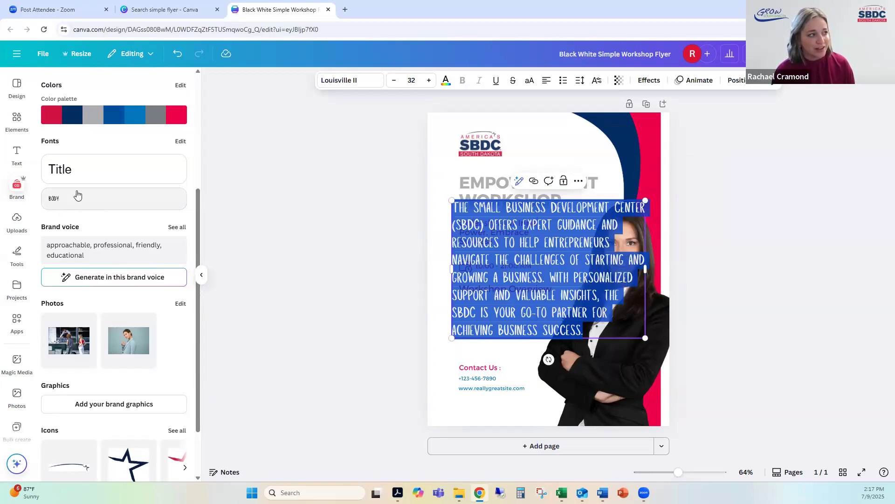
Step: Reduce the inserted SBDC paragraph's font size to 16
left_click(394, 86)
left_click(395, 86)
left_click(394, 86)
left_click(394, 86)
left_click(395, 86)
left_click(395, 86)
left_click(394, 87)
left_click(394, 86)
left_click(394, 86)
left_click(395, 87)
left_click(395, 86)
left_click(395, 86)
left_click(395, 87)
left_click(395, 87)
left_click(394, 86)
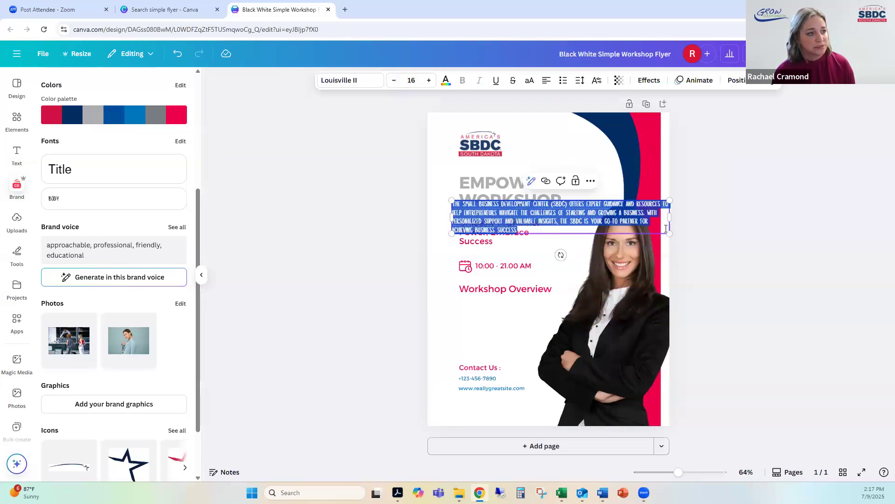
Step: Narrow the SBDC paragraph's text box to about 3.7 wide and place it between the "Workshop Overview" heading and "Contact Us"
left_click_drag(670, 216, 524, 359)
left_click(514, 226)
left_click(801, 238)
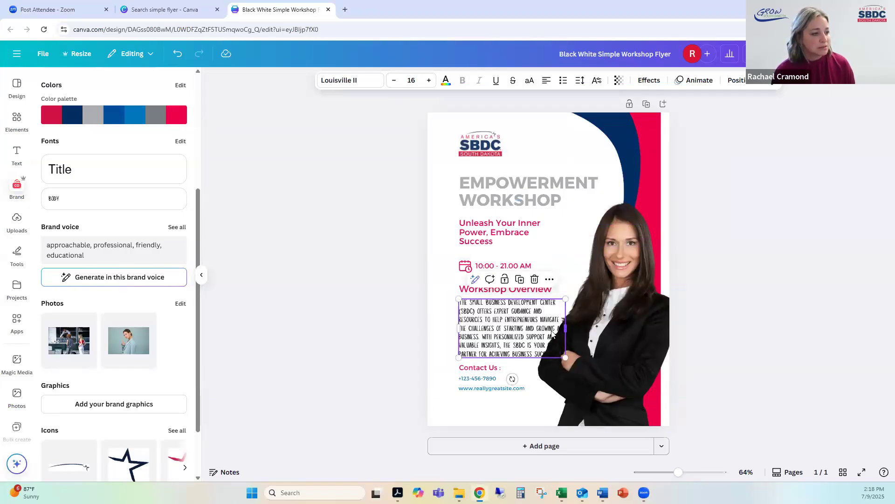
left_click_drag(567, 326, 553, 327)
left_click(698, 310)
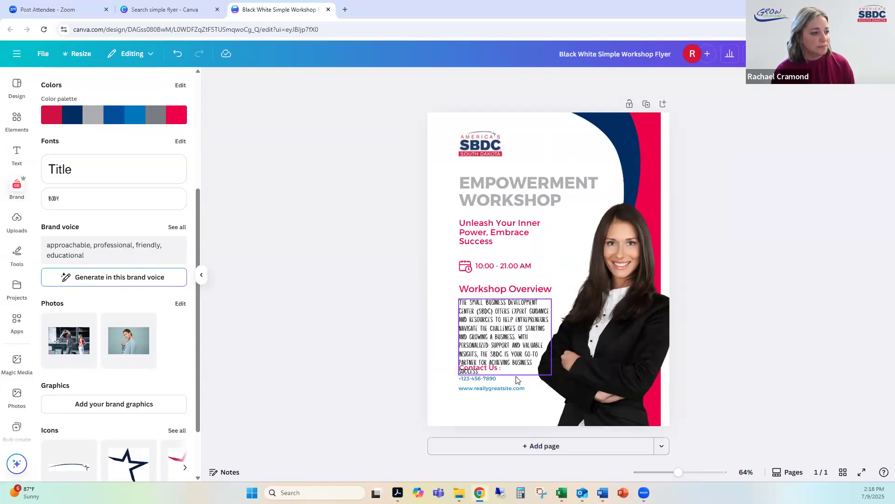
left_click(539, 339)
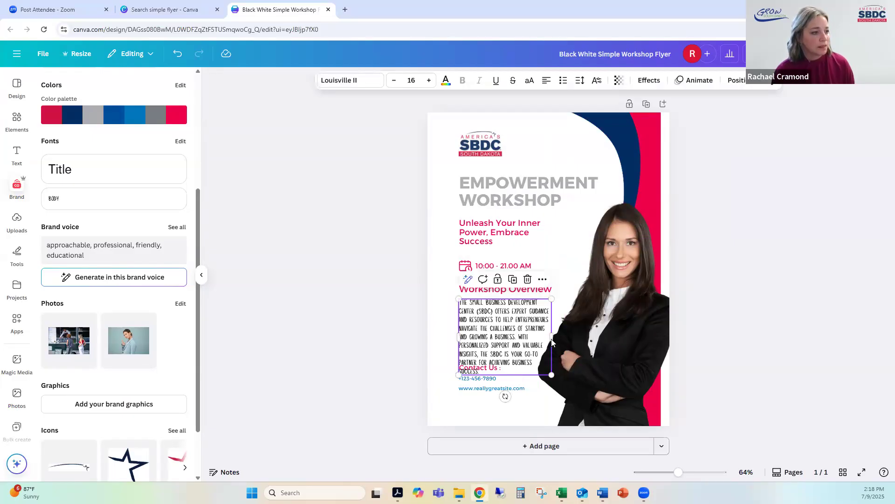
left_click_drag(552, 336, 566, 335)
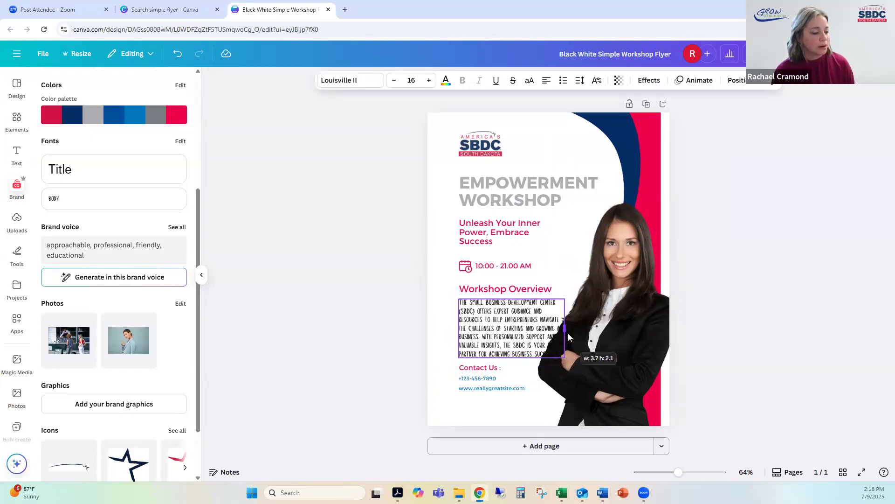
left_click(763, 311)
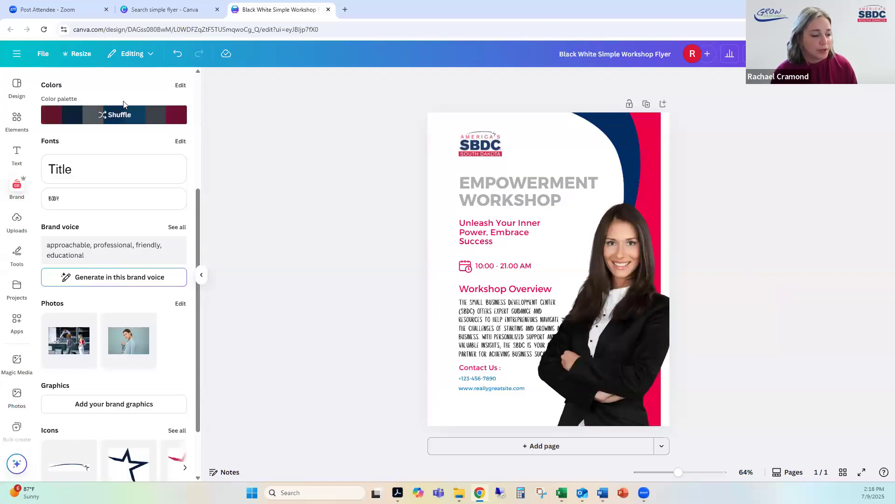
Step: Select the SBDC paragraph under the "Workshop Overview" heading
left_click(496, 333)
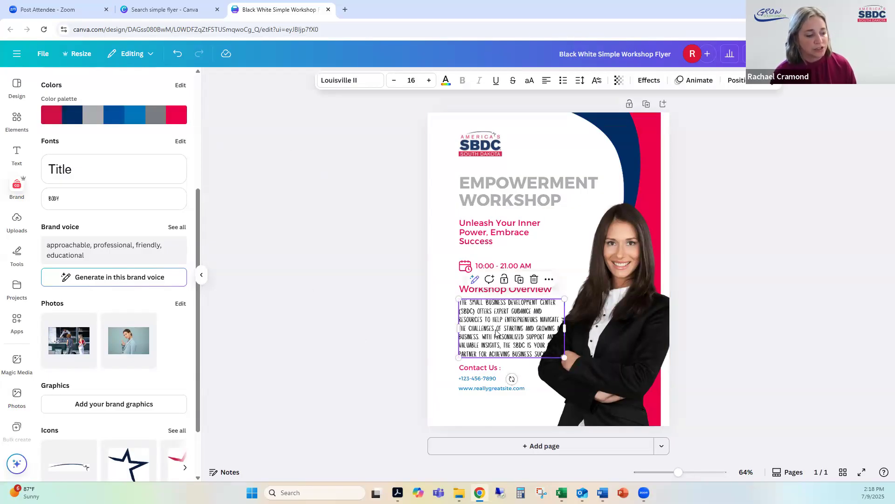
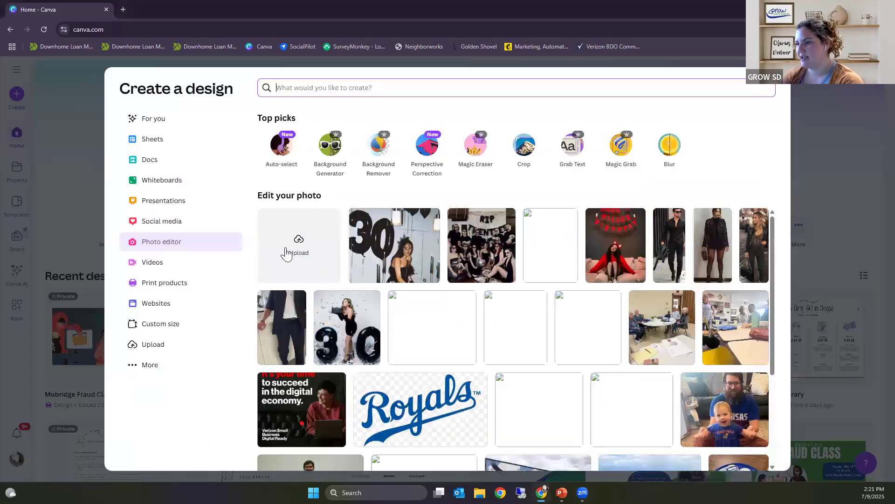
Step: Upload the image IMG_1079 from the Desktop folder into the photo editor
left_click(299, 247)
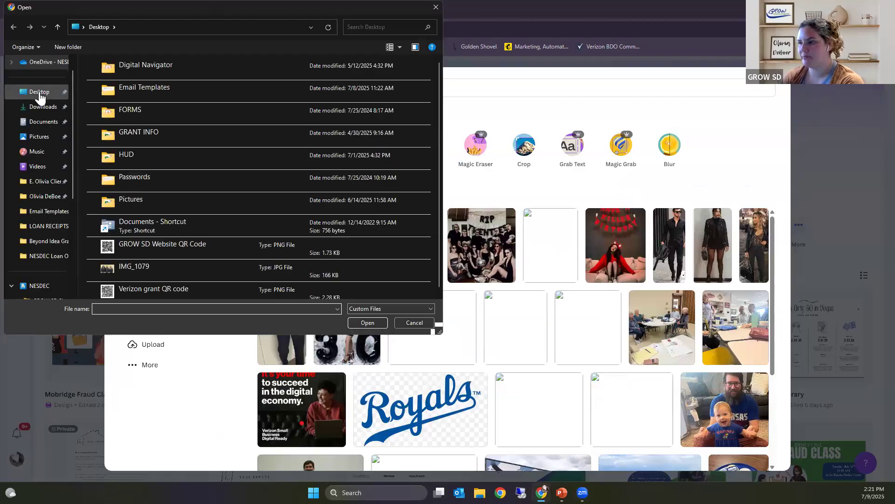
left_click(39, 93)
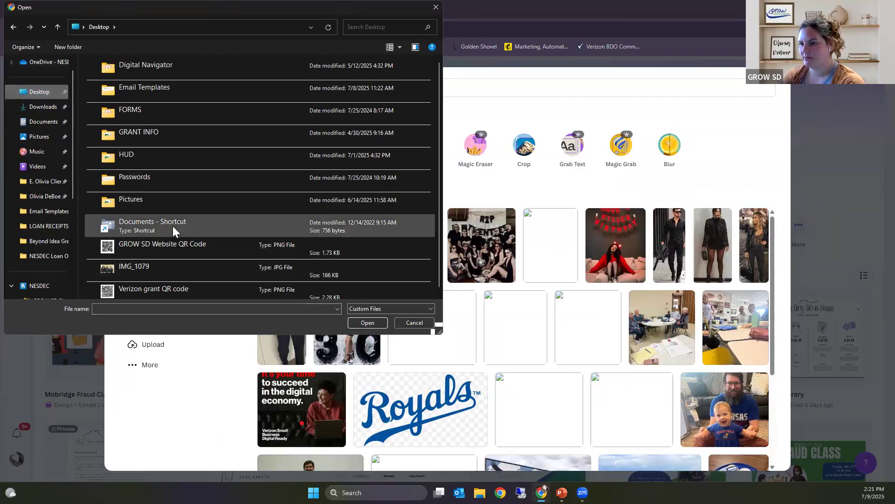
scroll(172, 226, "down", 1)
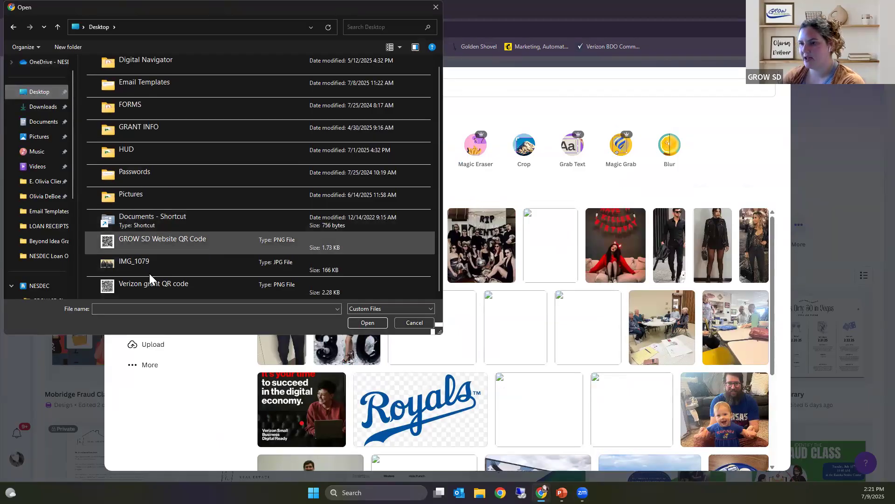
left_click(127, 262)
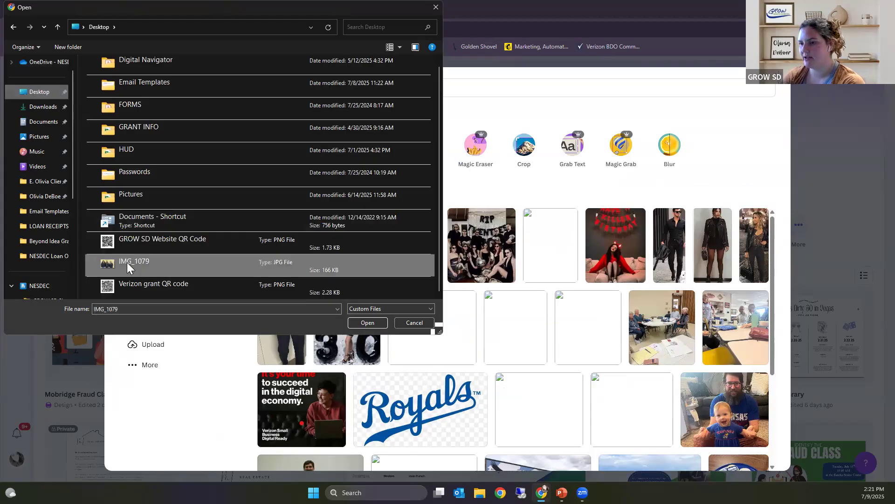
left_click(367, 323)
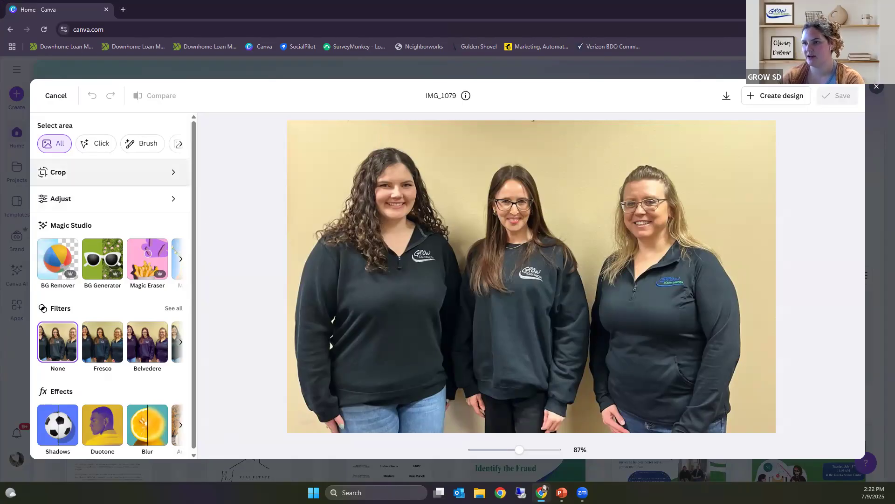
Step: Crop the group photo with a freeform ratio, trimming its upper-left corner, bottom edge and right edge around the three people
left_click(136, 176)
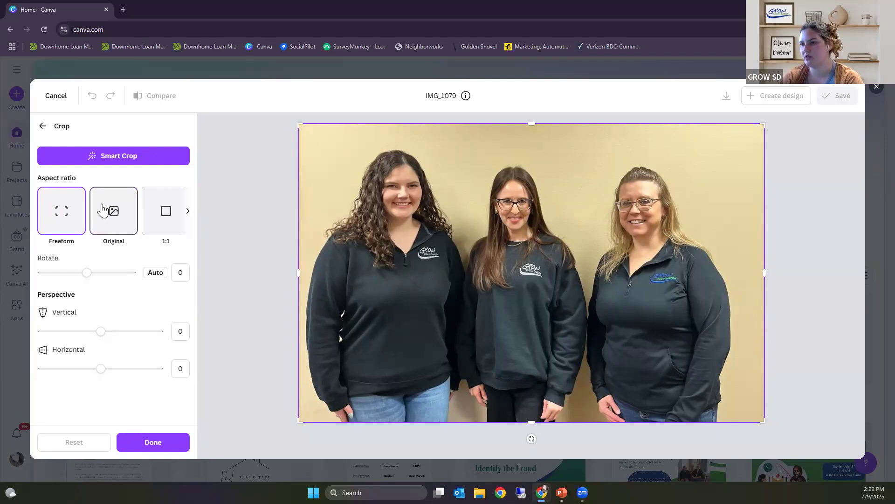
left_click(187, 213)
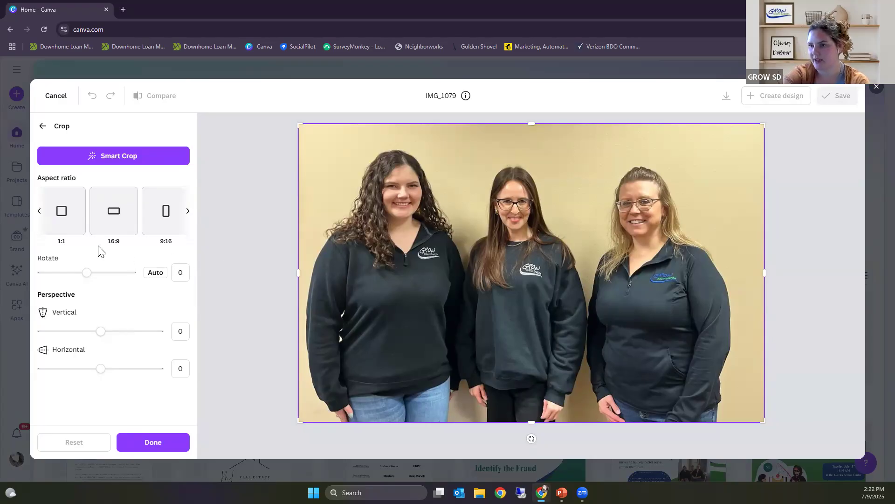
left_click(39, 210)
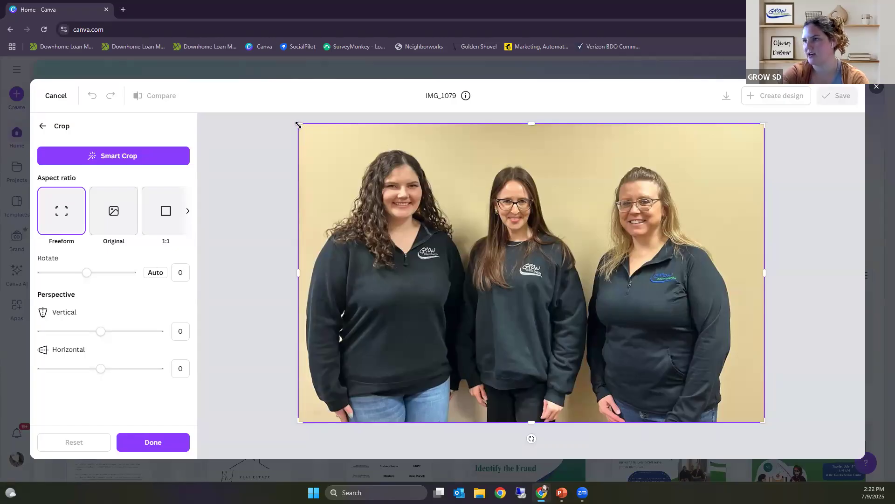
left_click_drag(300, 126, 314, 144)
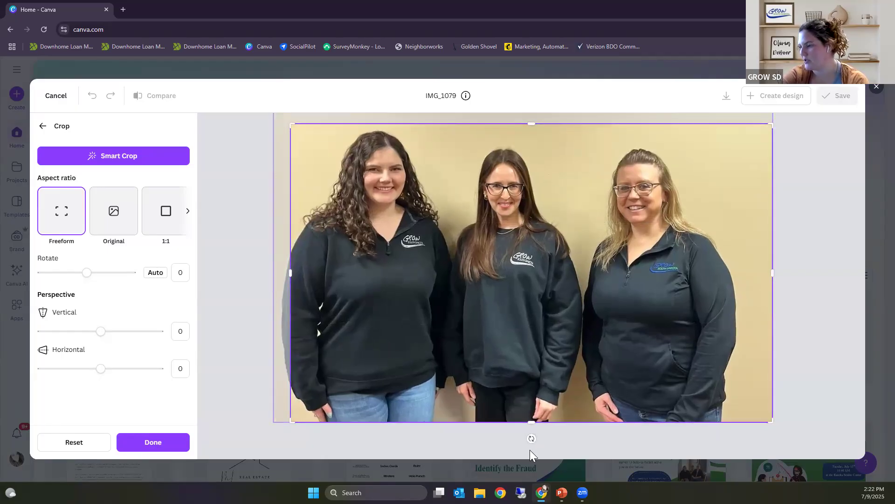
left_click_drag(533, 423, 532, 344)
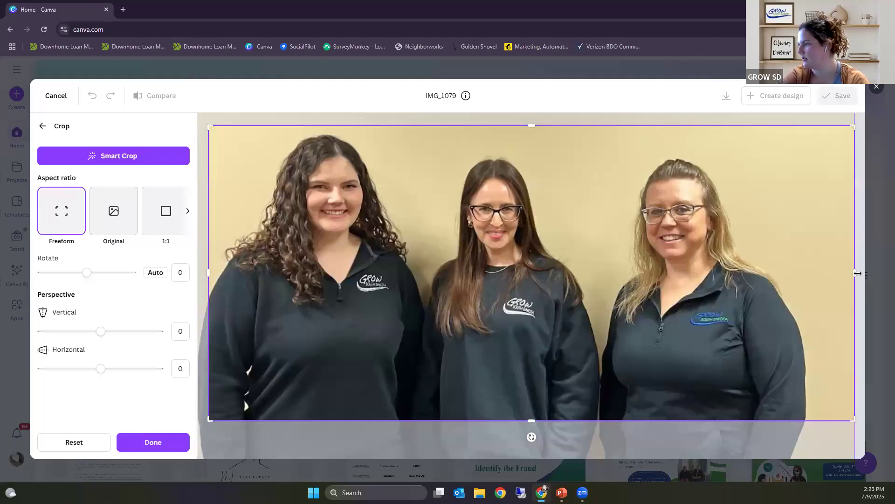
left_click_drag(857, 274, 797, 274)
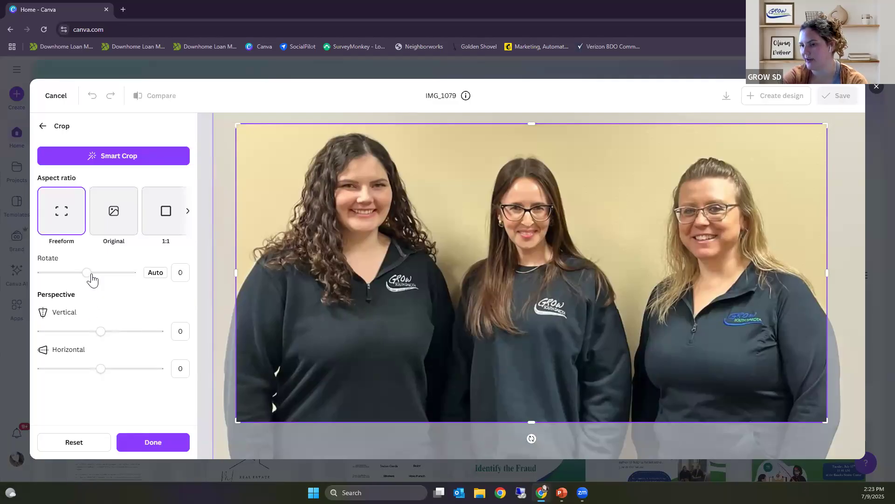
Step: Set the crop's vertical perspective to 1.1 with rotation and horizontal perspective at 0, and apply the crop
mouse_move(91, 278)
left_mouse_down()
mouse_move(98, 279)
mouse_move(62, 278)
mouse_move(89, 285)
left_mouse_up()
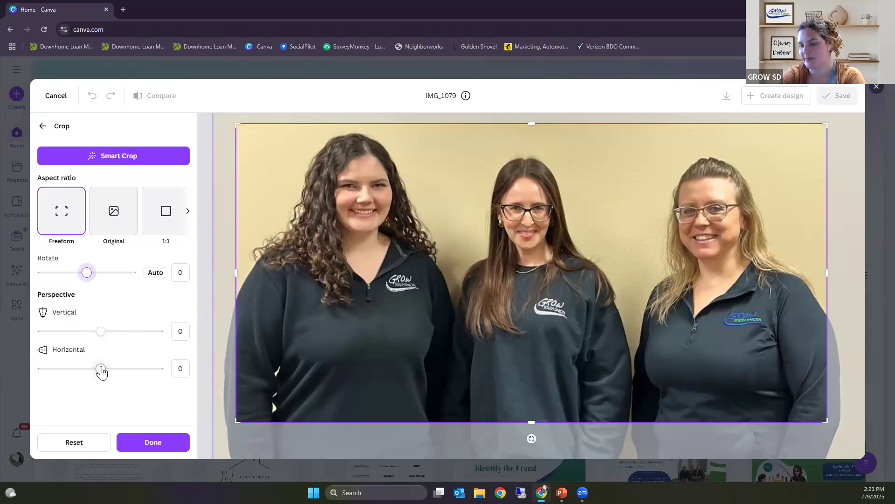
mouse_move(102, 372)
left_mouse_down()
mouse_move(116, 371)
mouse_move(101, 368)
left_mouse_up()
mouse_move(101, 332)
left_mouse_down()
mouse_move(117, 334)
mouse_move(102, 337)
left_mouse_up()
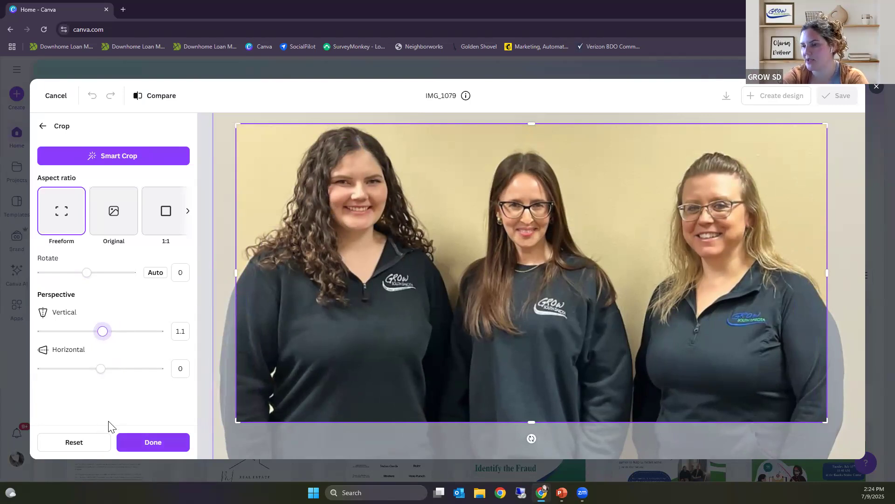
left_click(151, 442)
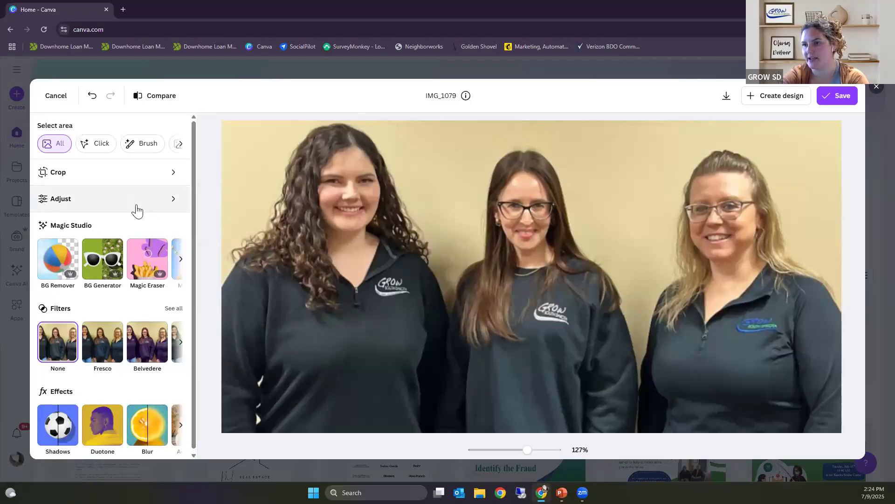
Step: Open the photo's Adjust settings and examine the Click, Brush, Foreground and Background area selections before returning to All
left_click(170, 201)
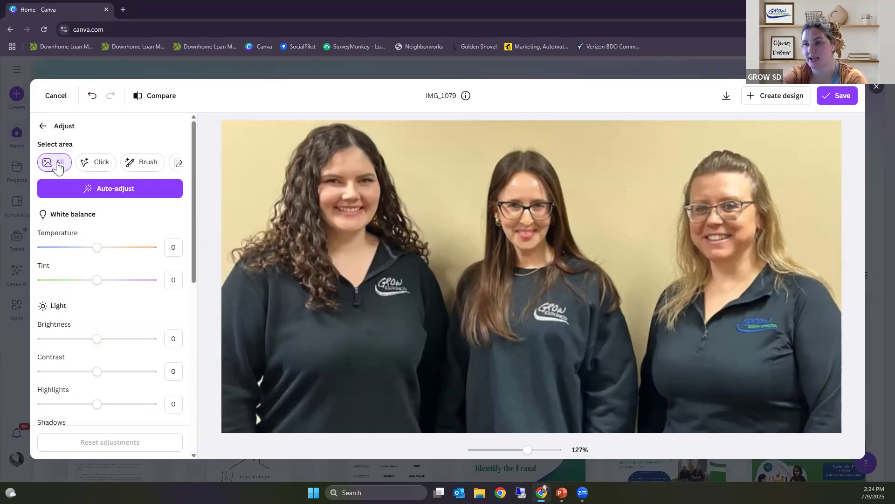
left_click(90, 163)
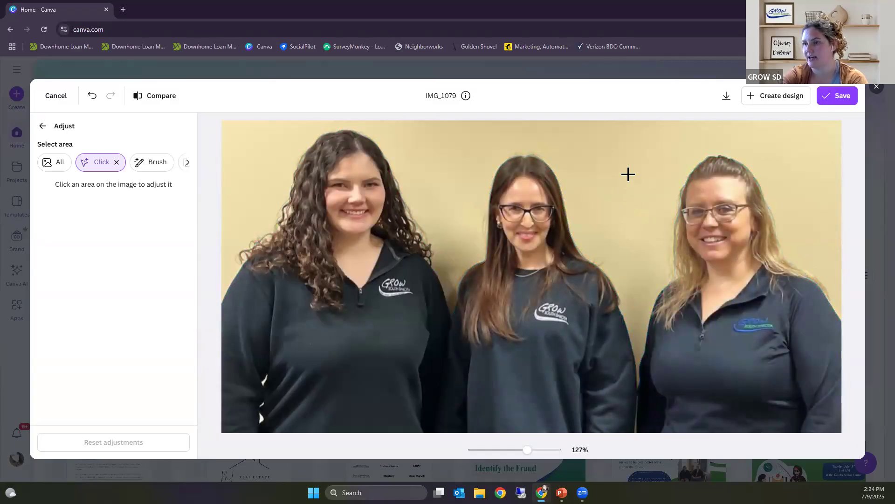
left_click(157, 164)
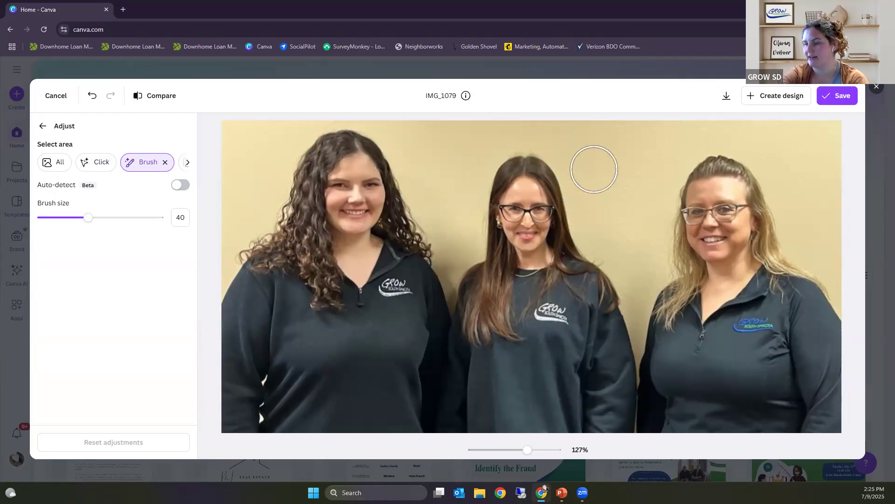
left_click(189, 163)
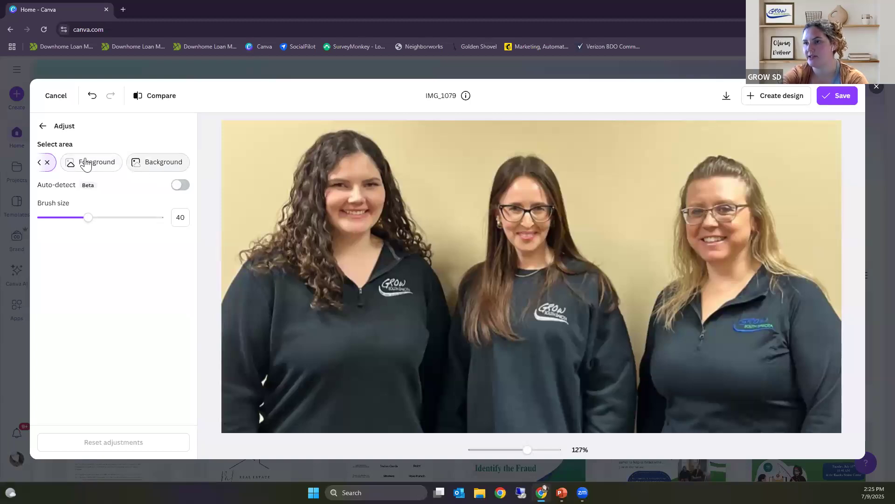
left_click(88, 165)
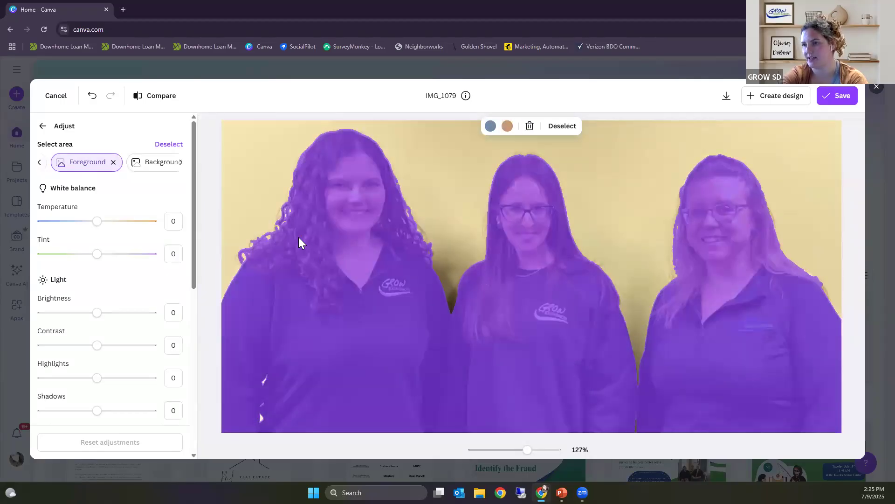
left_click(152, 165)
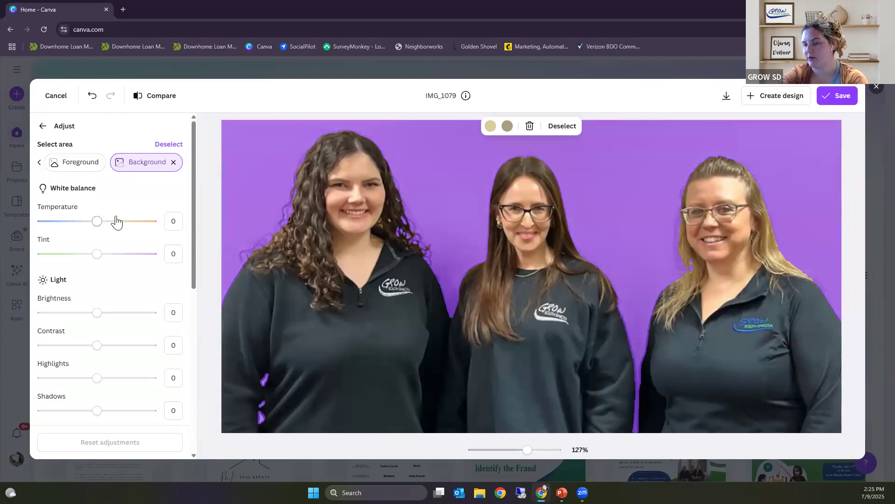
left_click(39, 162)
left_click(41, 164)
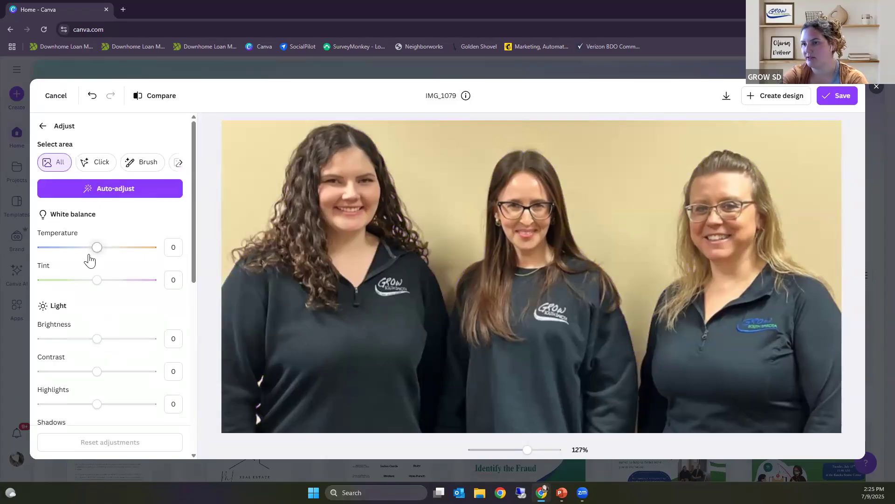
Step: Set the whole photo's white balance to a temperature of 18 and a tint of 20
scroll(120, 250, "down", 1)
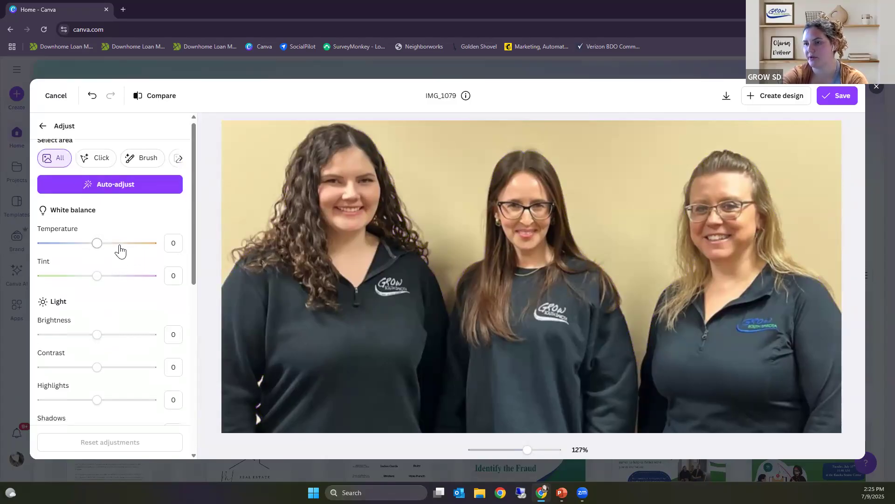
scroll(121, 250, "down", 2)
scroll(120, 251, "up", 2)
scroll(121, 251, "down", 1)
scroll(120, 250, "down", 1)
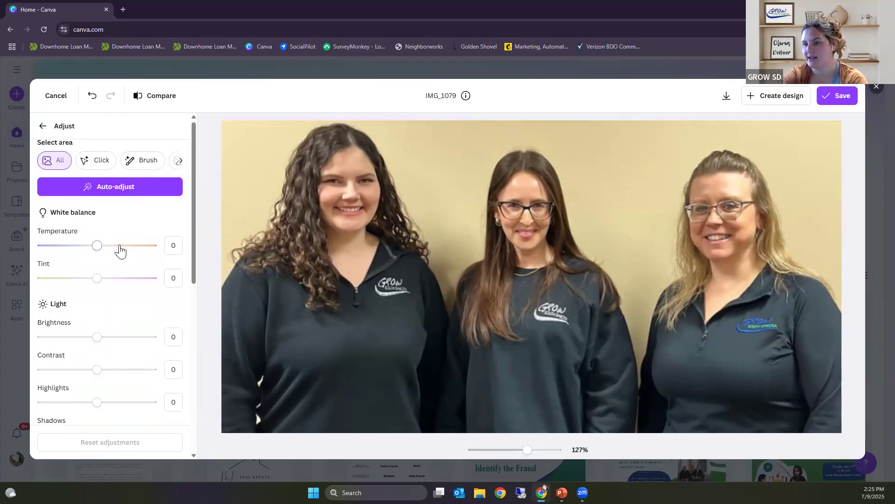
scroll(120, 250, "up", 1)
scroll(120, 251, "up", 1)
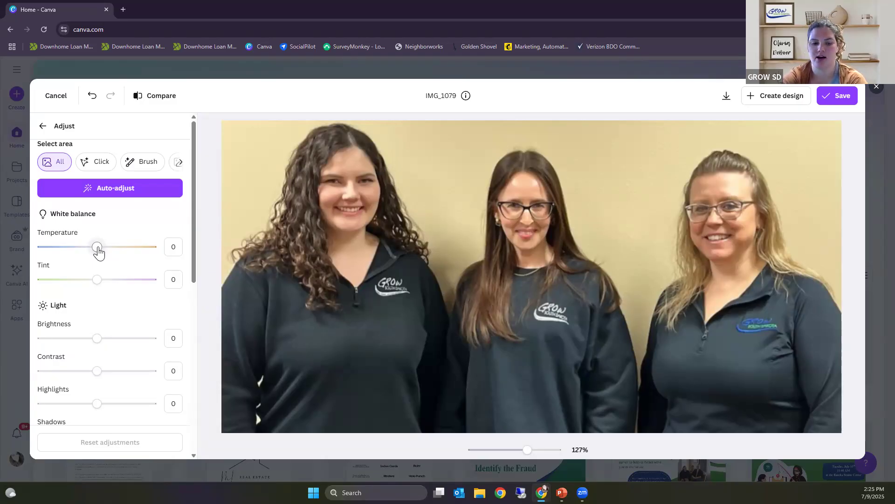
left_click_drag(99, 252, 108, 256)
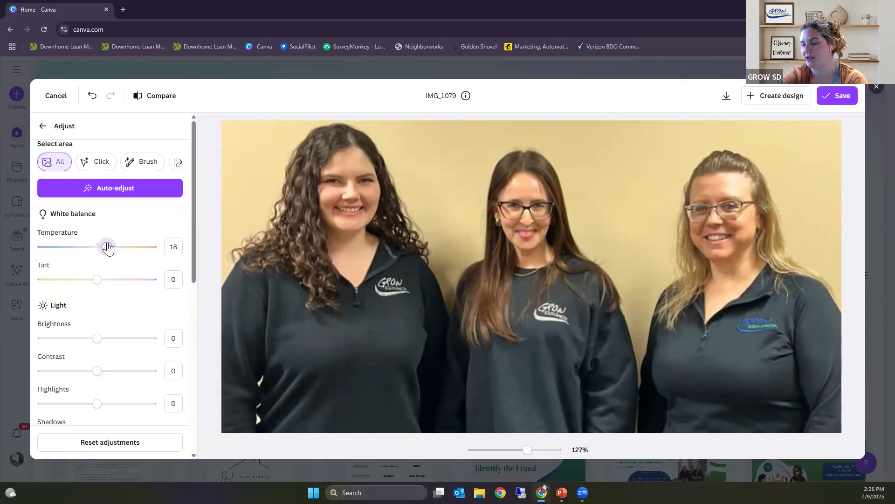
left_click_drag(97, 279, 114, 298)
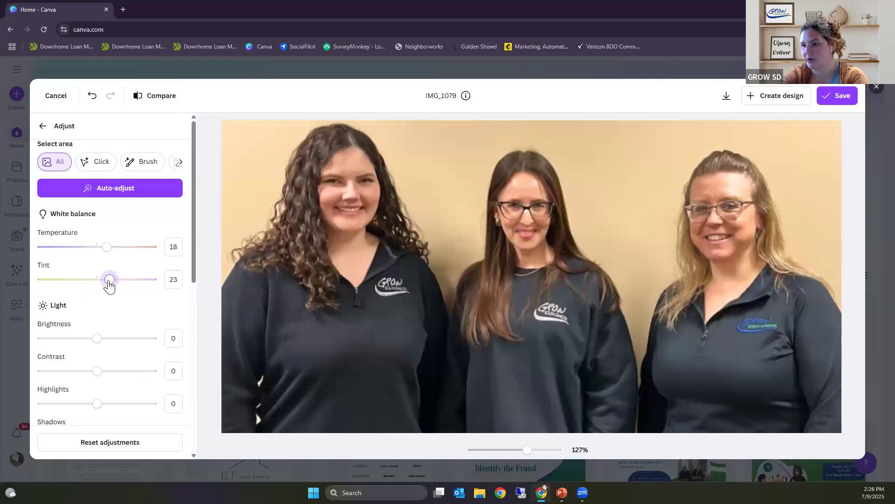
mouse_move(112, 281)
left_mouse_down()
mouse_move(87, 283)
mouse_move(109, 290)
left_mouse_up()
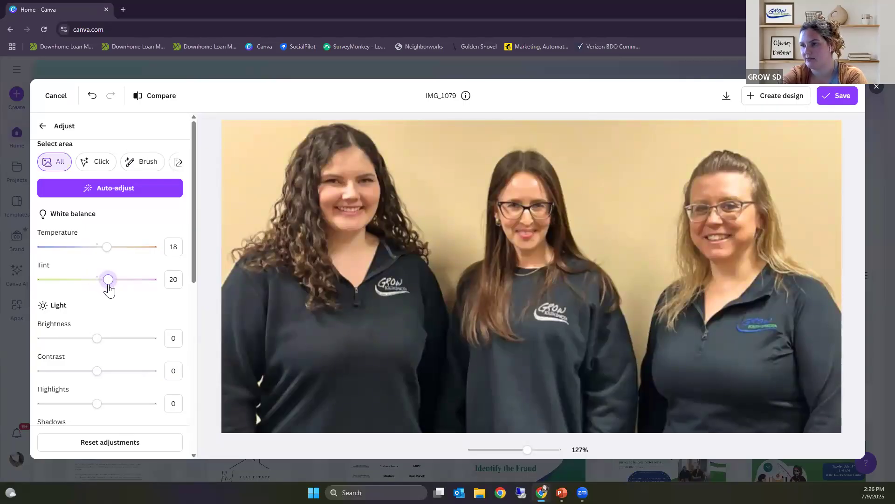
Step: Try out the photo's brightness, settling on 0, and set the contrast to -1
scroll(109, 290, "down", 2)
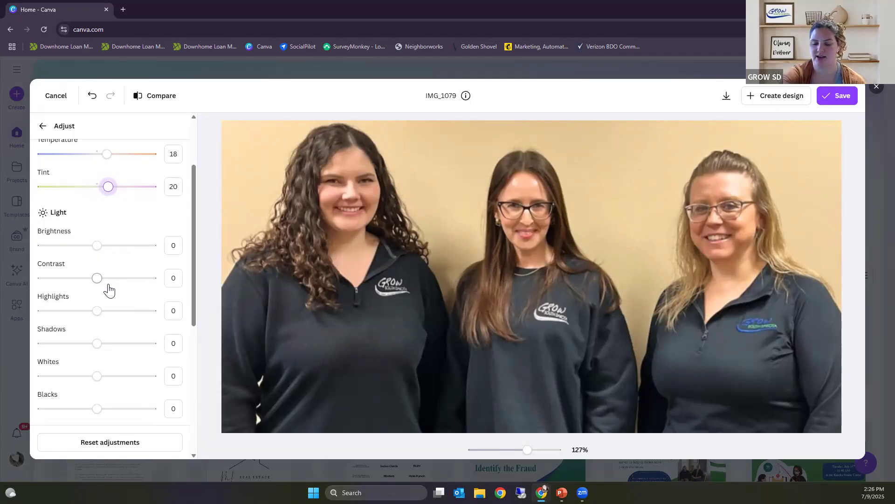
left_click(96, 247)
mouse_move(97, 252)
left_mouse_down()
mouse_move(106, 256)
mouse_move(74, 252)
mouse_move(100, 257)
left_mouse_up()
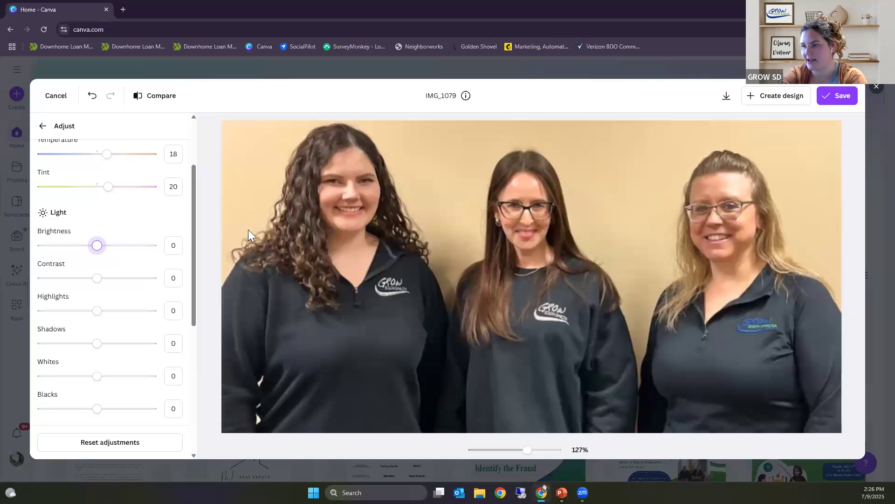
mouse_move(98, 290)
left_mouse_down()
mouse_move(90, 294)
mouse_move(100, 296)
left_mouse_up()
Step: Set the photo's highlights to 5 and its shadows to 5
scroll(102, 322, "down", 1)
scroll(102, 309, "down", 1)
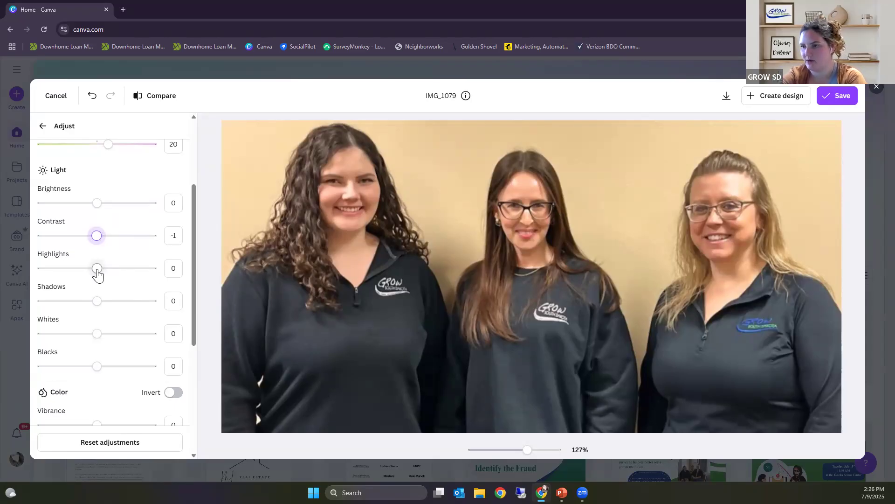
mouse_move(97, 271)
left_mouse_down()
mouse_move(109, 272)
mouse_move(100, 276)
left_mouse_up()
scroll(100, 276, "down", 2)
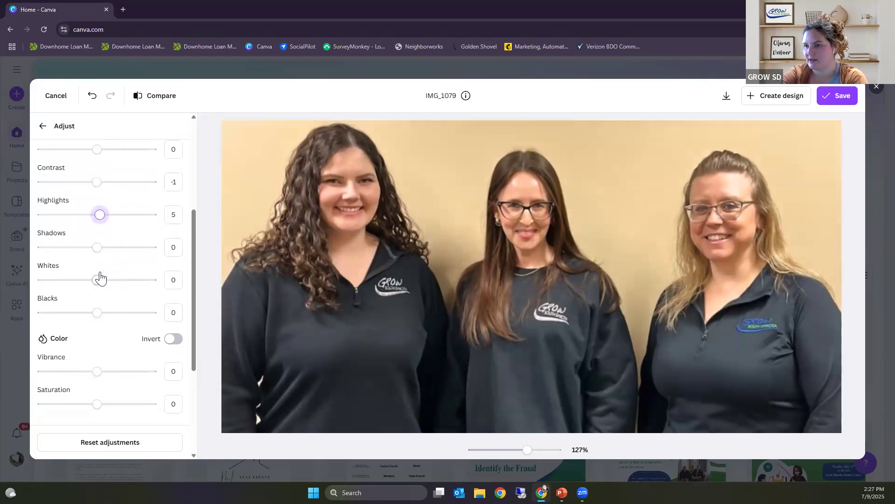
left_click(97, 246)
mouse_move(98, 251)
left_mouse_down()
mouse_move(116, 256)
mouse_move(100, 252)
left_mouse_up()
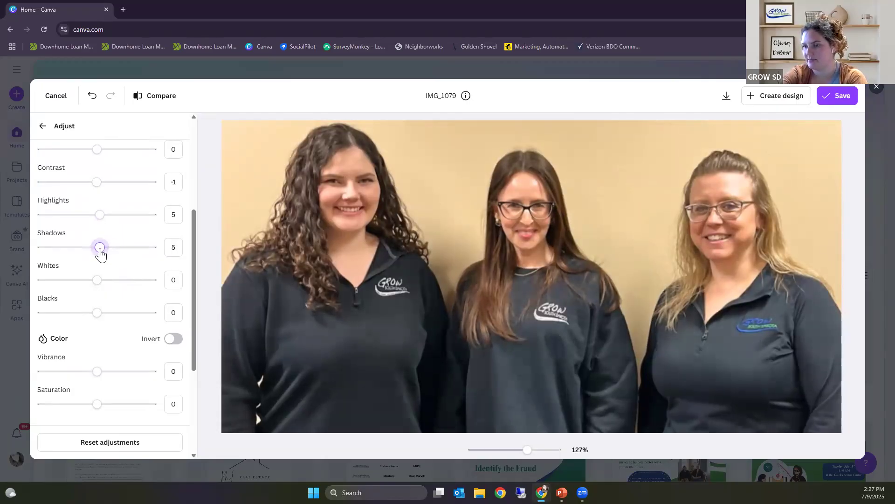
Step: Examine the remaining Whites, Blacks, Color and Texture adjustments available for the photo
scroll(98, 286, "down", 1)
scroll(99, 286, "down", 1)
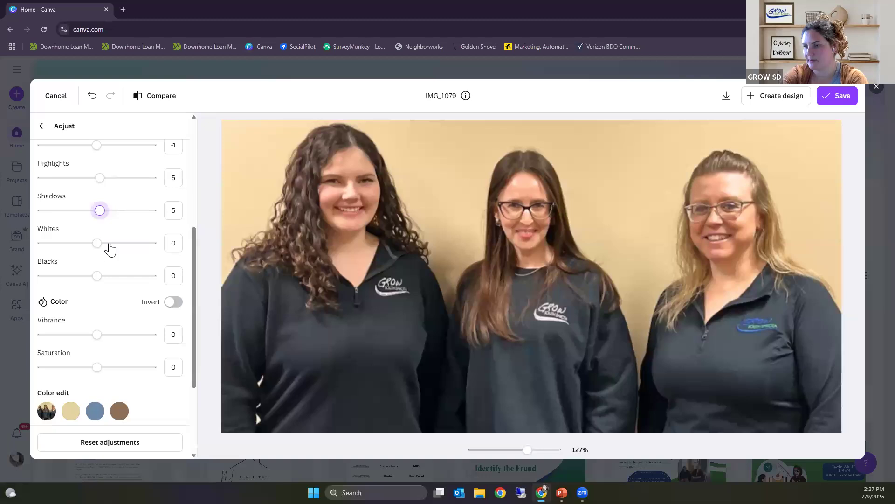
scroll(120, 291, "down", 2)
scroll(120, 291, "down", 2)
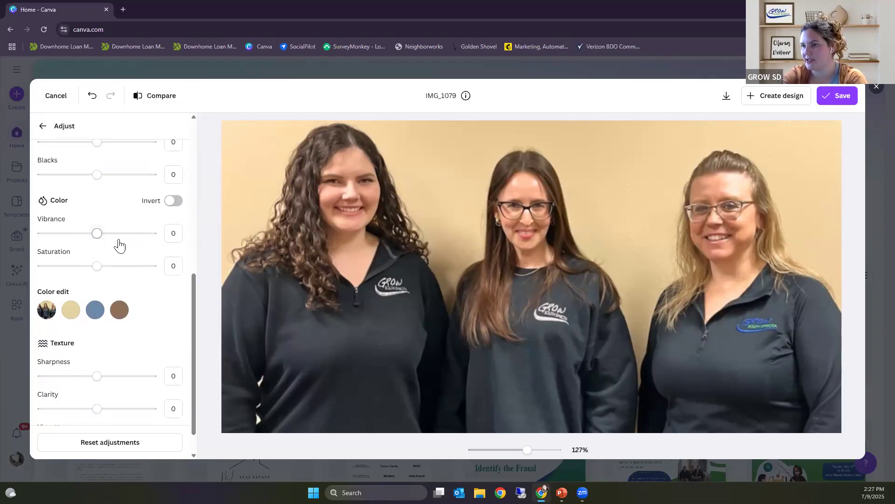
scroll(119, 247, "up", 1)
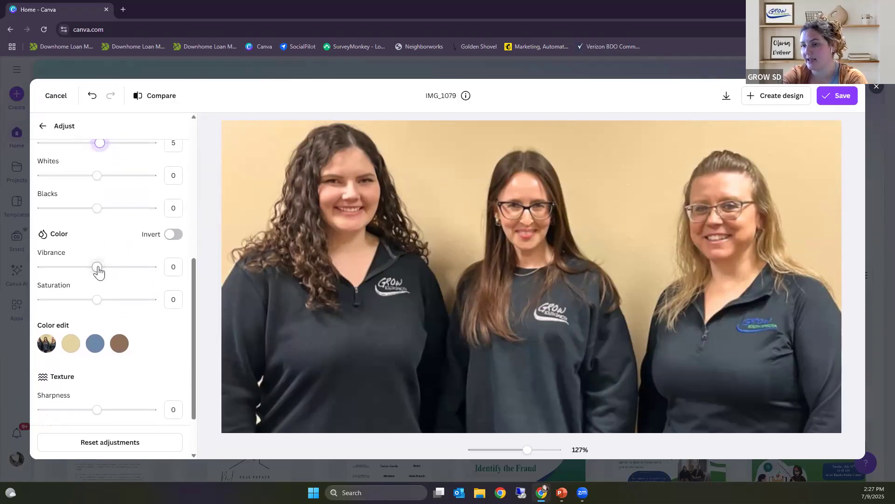
Step: Set the photo's vibrance to 29 and its saturation to -2
left_click_drag(100, 268, 113, 272)
scroll(114, 274, "down", 1)
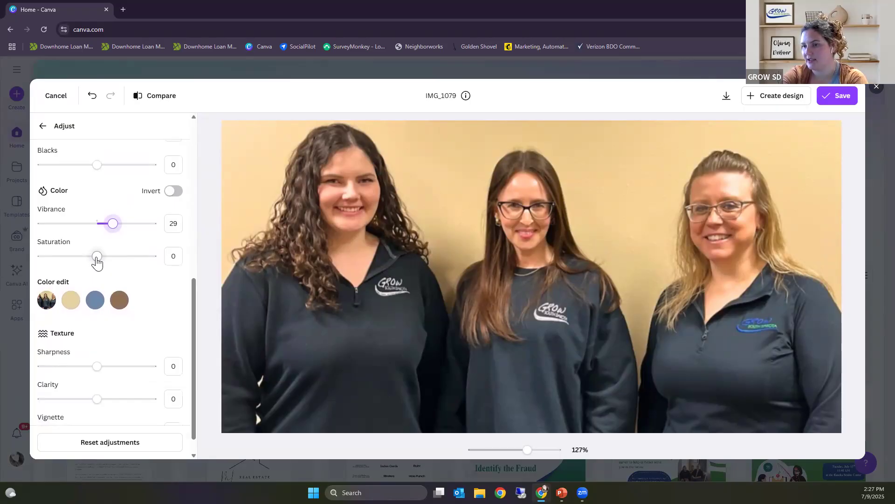
left_click_drag(97, 261, 97, 262)
scroll(96, 259, "up", 1)
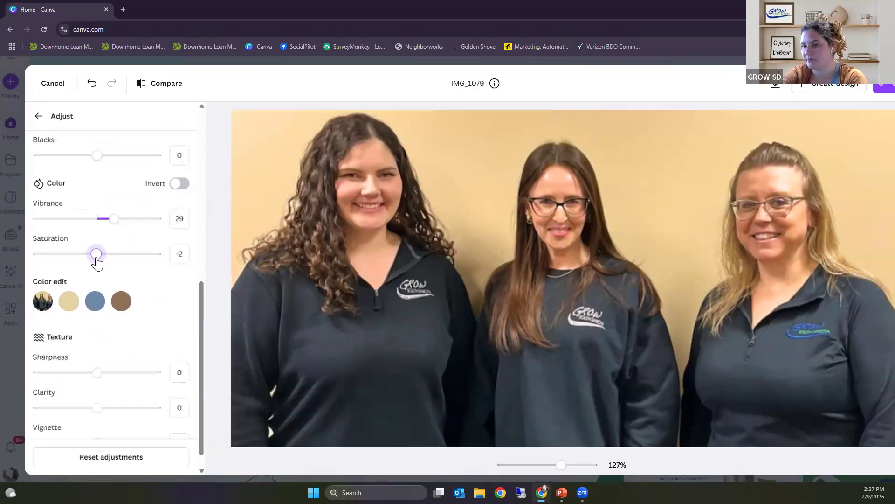
Step: Set the photo's sharpness to 5 and its clarity to 11
scroll(107, 371, "down", 1)
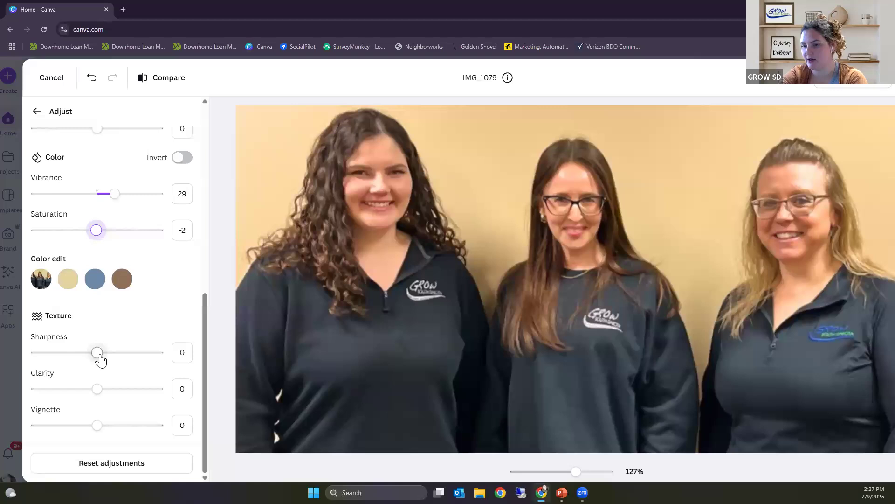
left_click_drag(100, 354, 104, 393)
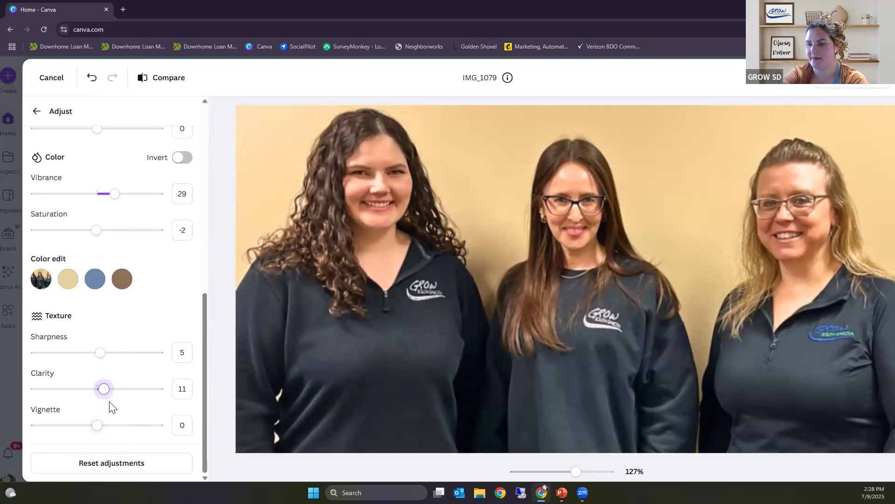
Step: Reset all adjustments made to the photo
right_click(105, 462)
right_click(92, 462)
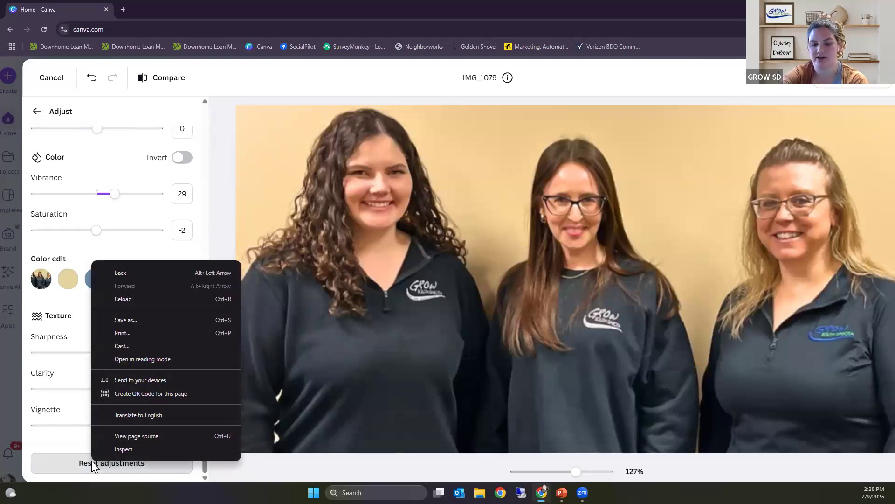
left_click(91, 461)
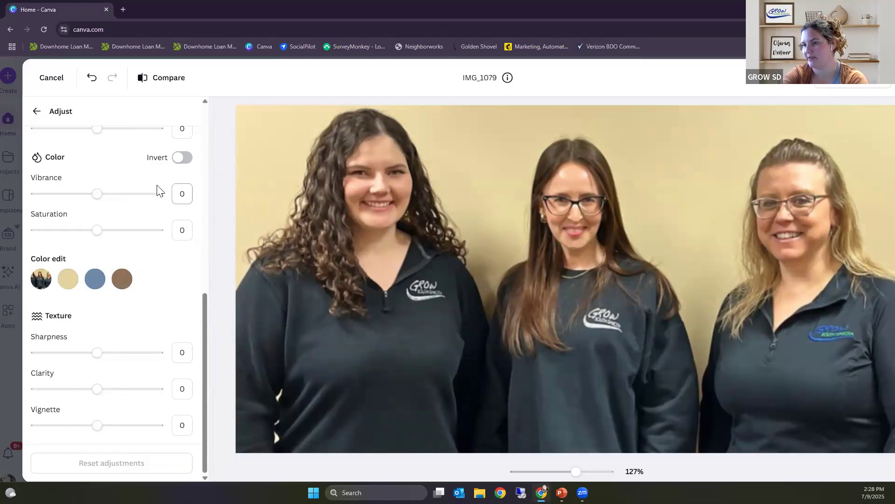
Step: Apply Auto-adjust to the whole photo and return to the main editing options
scroll(140, 183, "up", 7)
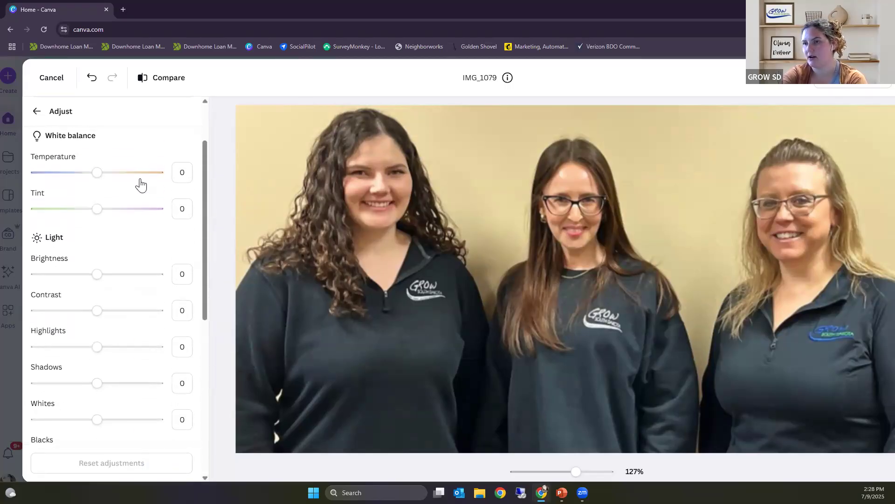
scroll(141, 183, "up", 2)
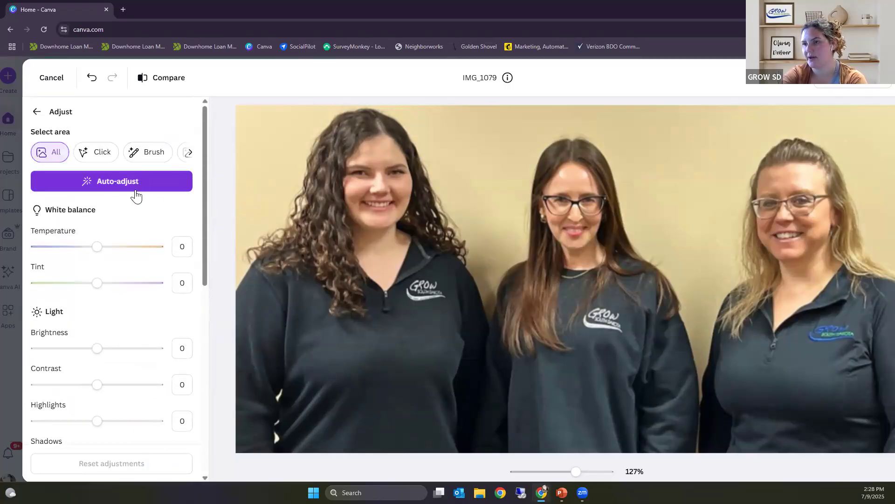
left_click(97, 186)
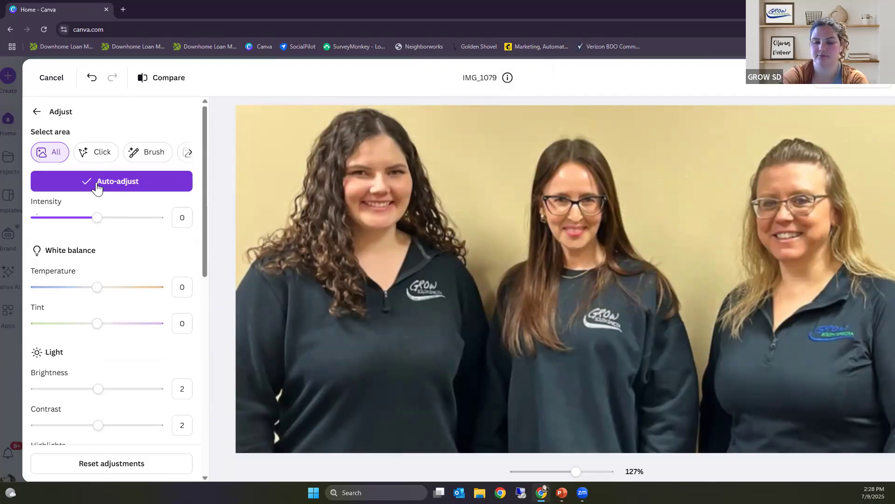
left_click(37, 113)
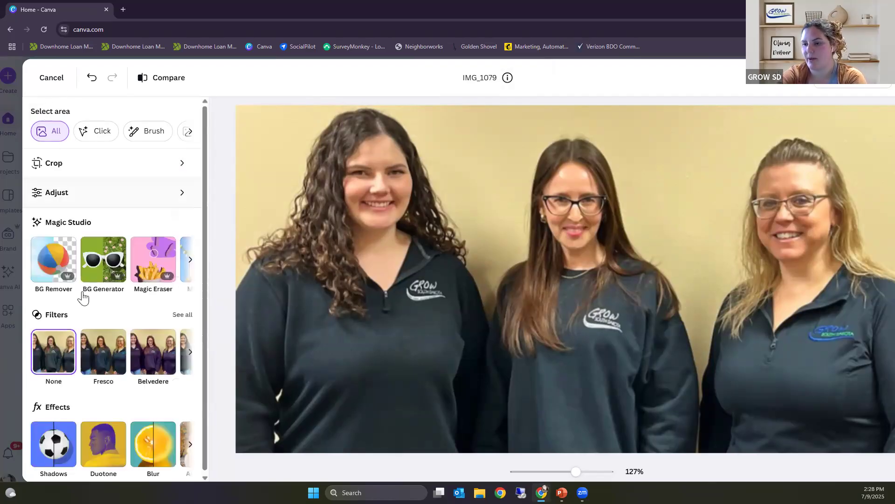
Step: Show the full filter collection and apply the Myst filter to the photo
scroll(86, 301, "down", 1)
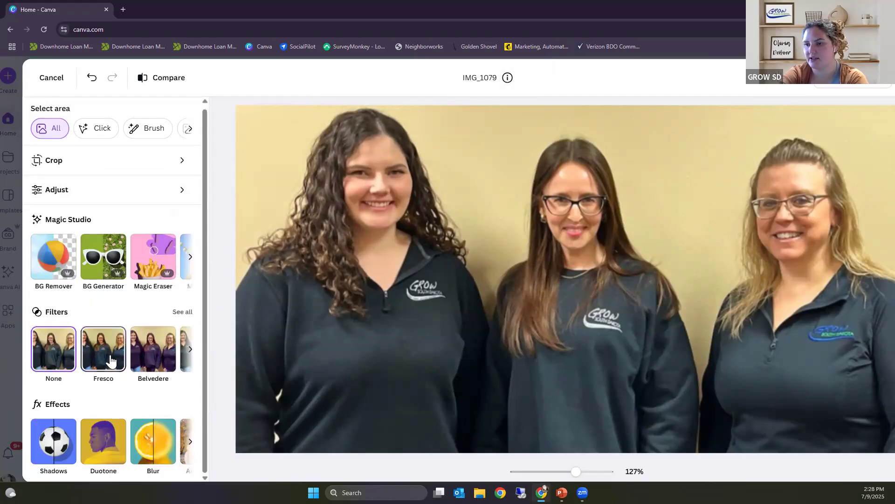
left_click(184, 315)
left_click(182, 319)
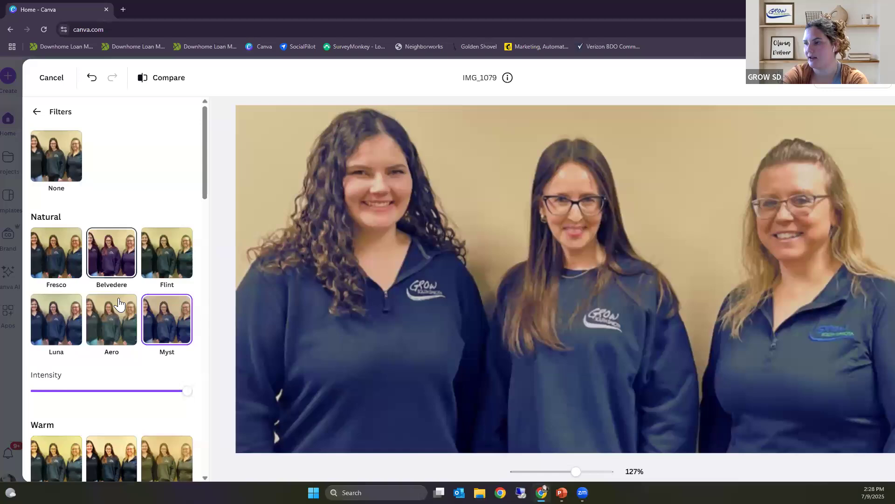
Step: Examine the available photo filters in the Warm, Cool, Vivid, Soft, Vintage, Mono and Color Pop categories
scroll(88, 326, "down", 1)
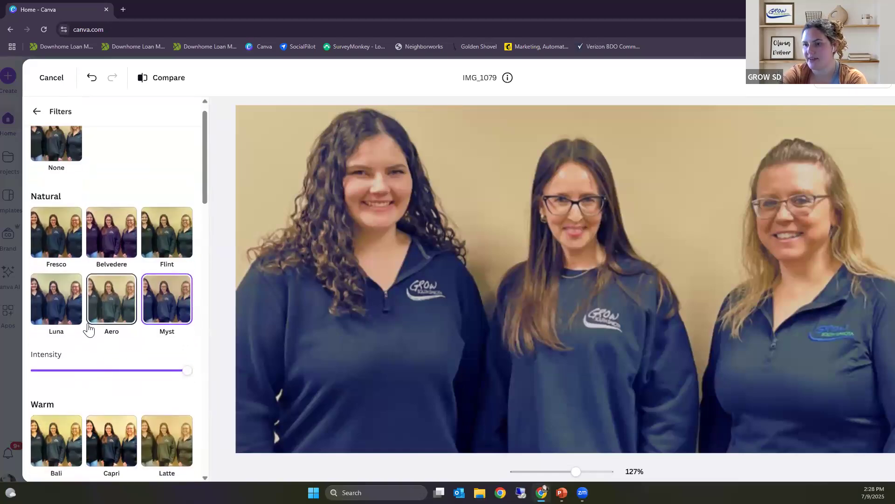
scroll(93, 322, "down", 3)
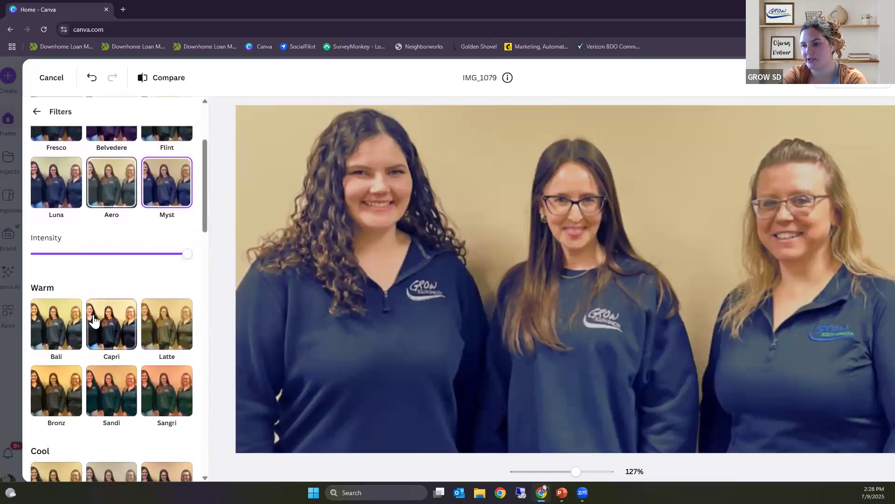
scroll(93, 320, "down", 5)
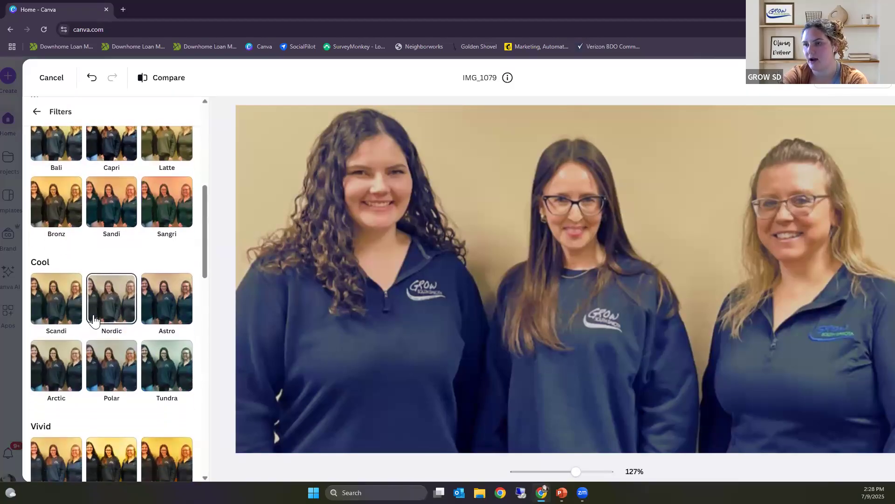
scroll(93, 320, "up", 1)
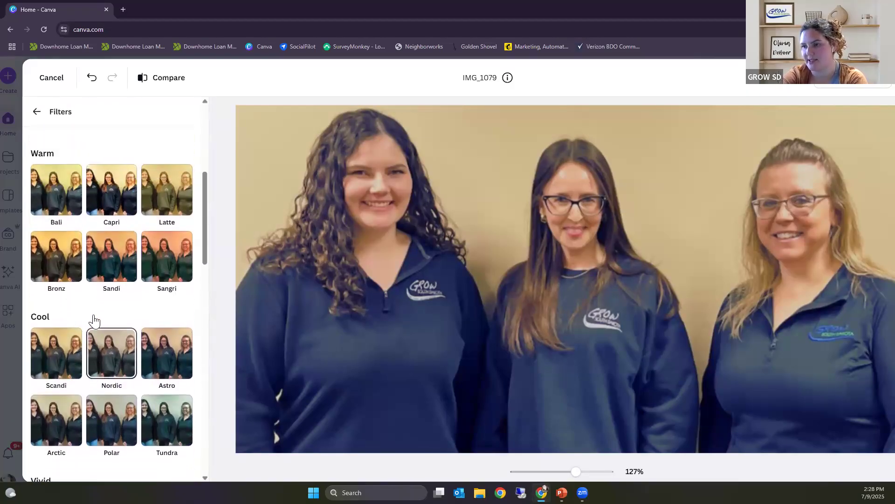
scroll(94, 320, "down", 3)
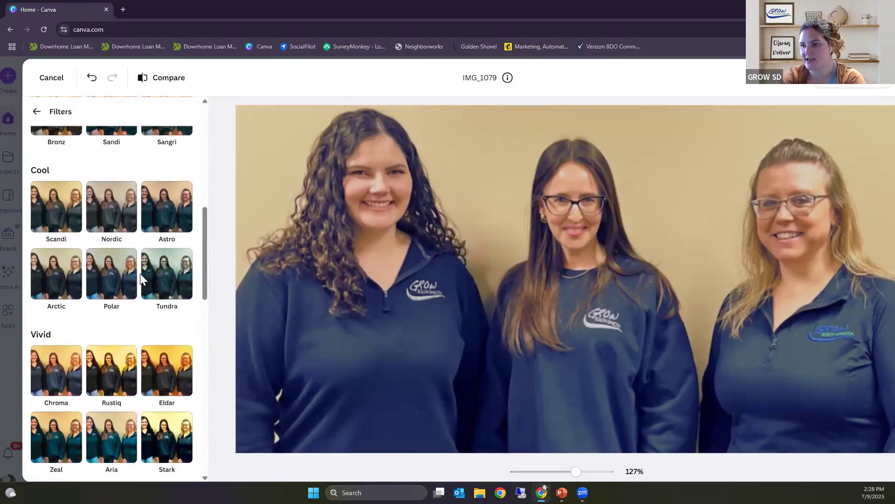
scroll(140, 276, "down", 1)
scroll(141, 275, "down", 2)
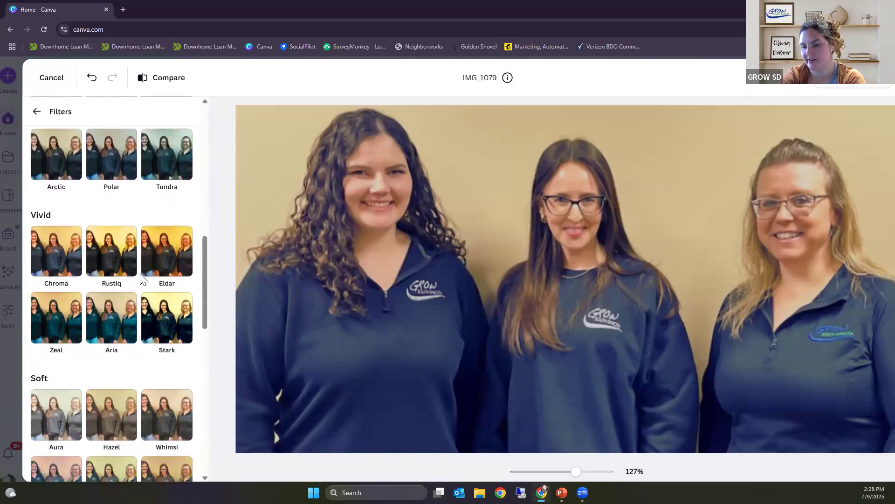
scroll(142, 279, "down", 3)
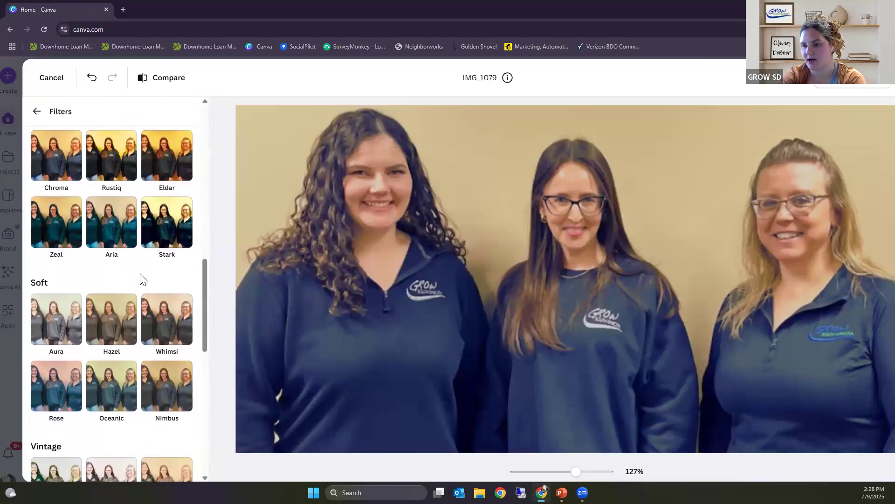
scroll(140, 285, "down", 2)
scroll(140, 303, "down", 6)
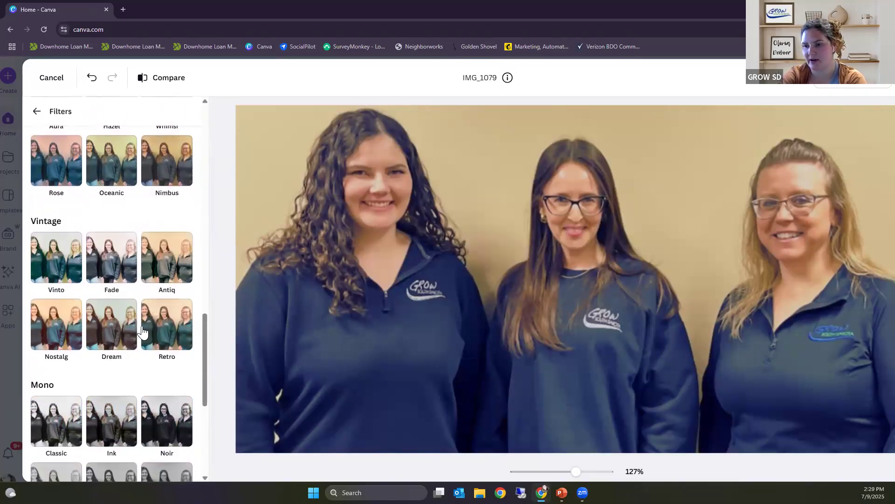
scroll(142, 331, "down", 2)
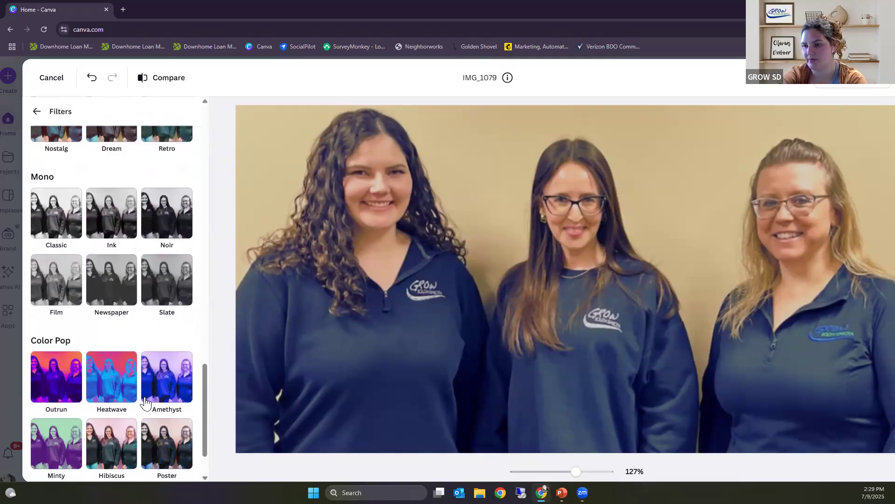
scroll(144, 396, "up", 1)
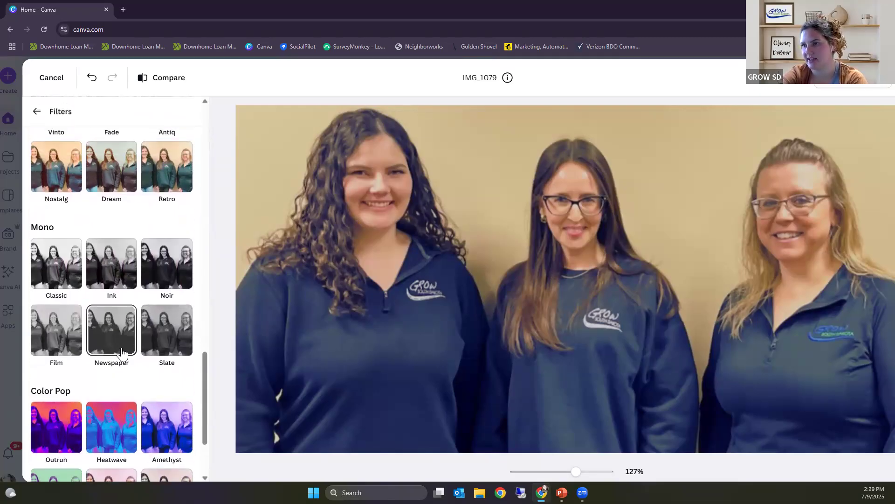
scroll(122, 346, "up", 3)
scroll(122, 353, "up", 2)
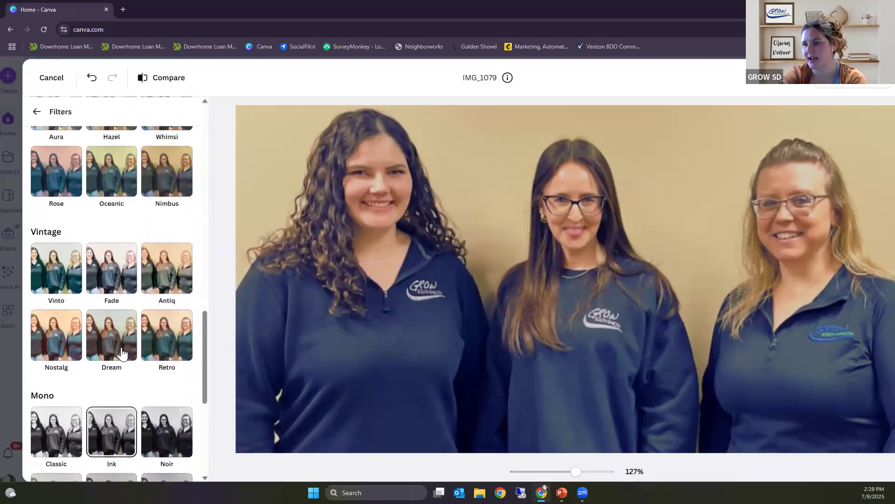
scroll(121, 349, "up", 10)
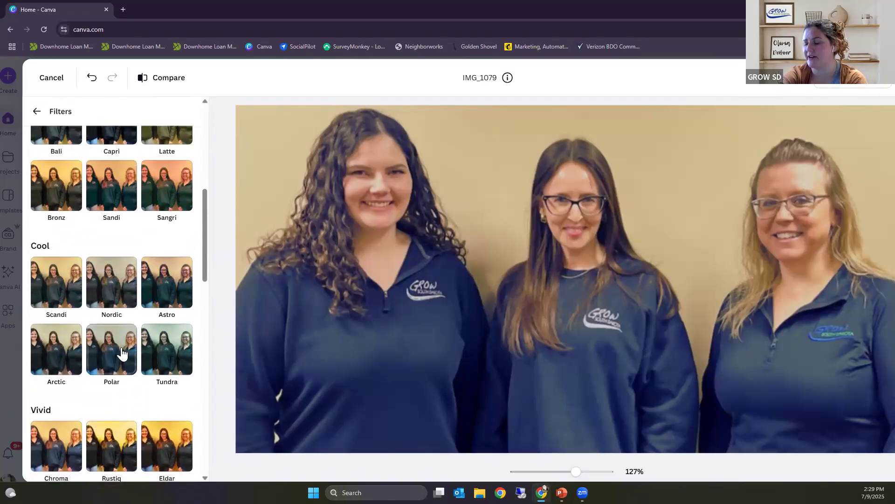
scroll(121, 353, "up", 3)
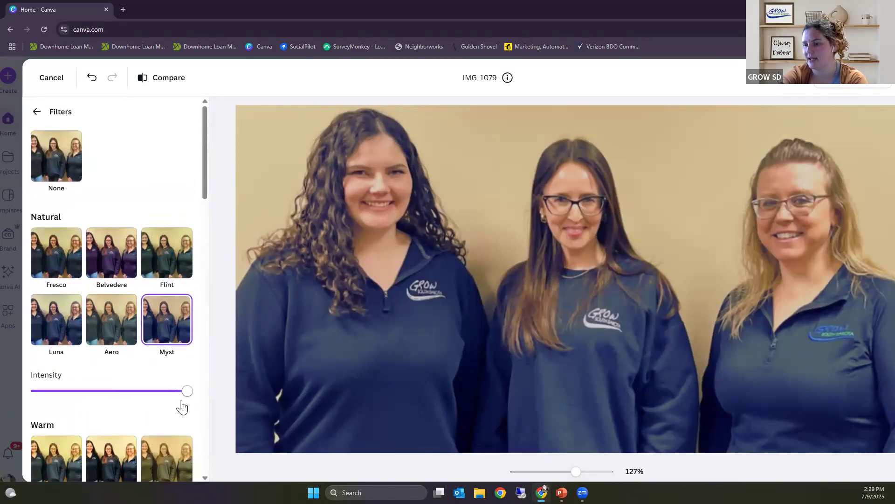
Step: Reduce the Myst filter's intensity to about half
mouse_move(192, 396)
left_mouse_down()
mouse_move(131, 380)
mouse_move(157, 387)
mouse_move(84, 382)
mouse_move(183, 393)
left_mouse_up()
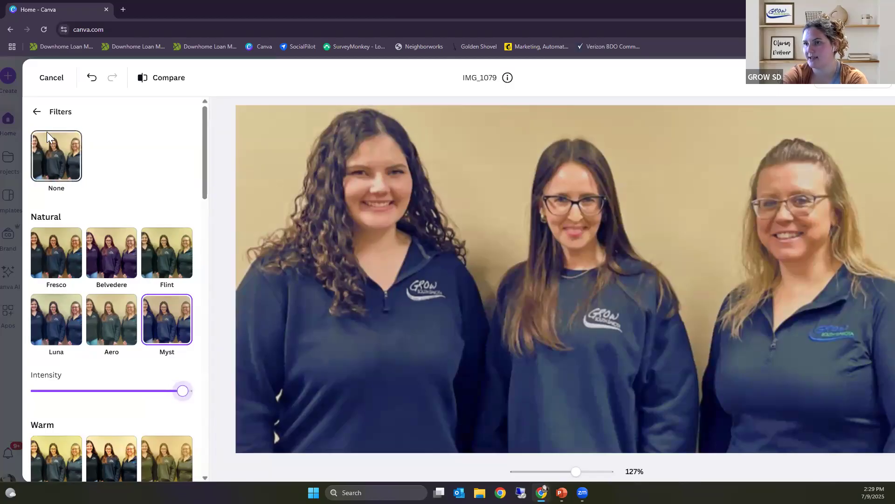
left_click(42, 115)
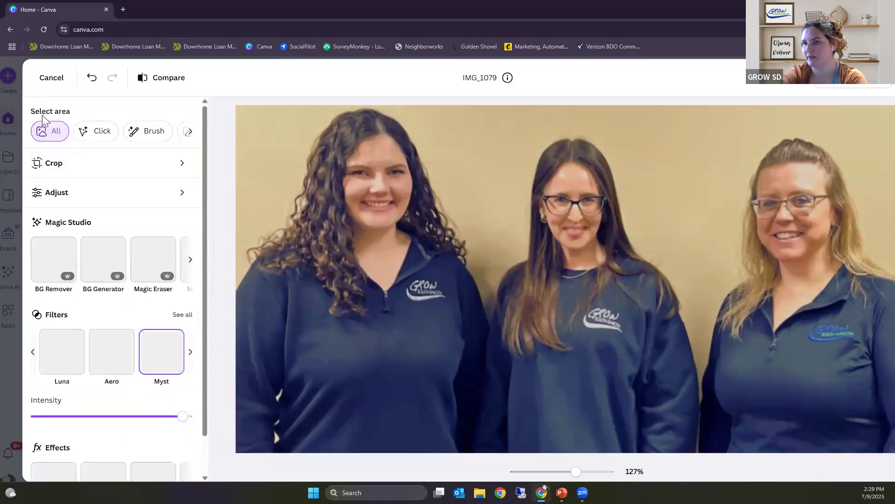
scroll(131, 322, "down", 1)
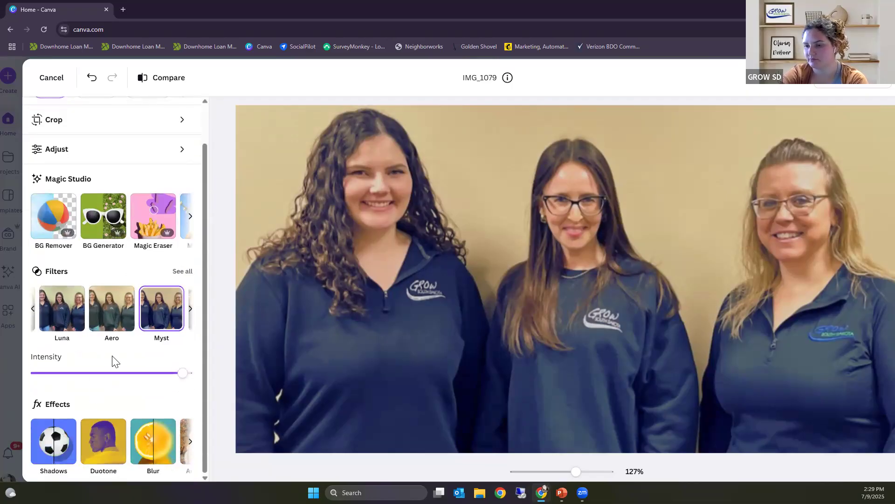
scroll(112, 356, "left", 1)
left_click(117, 373)
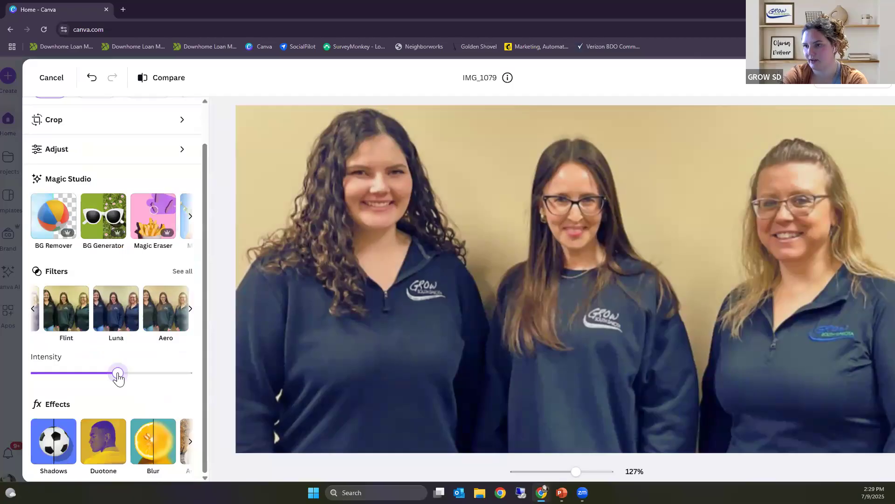
Step: Remove the background behind the three people with BG Remover
scroll(127, 216, "up", 1)
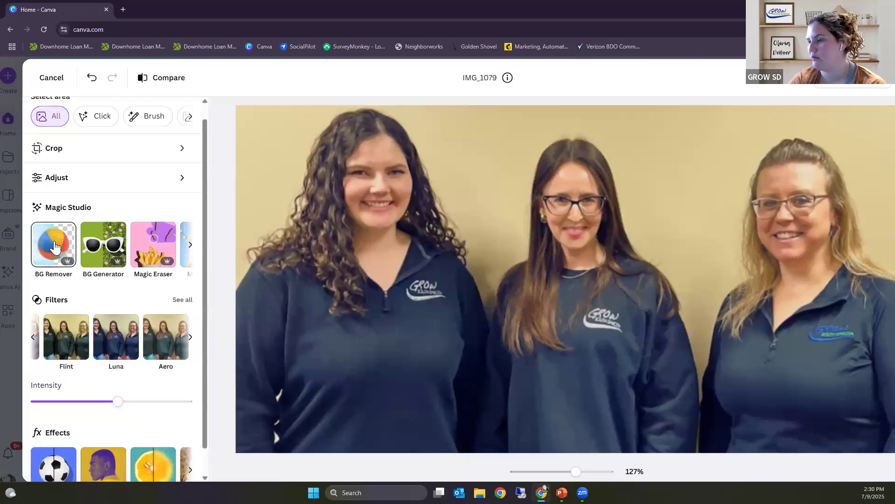
left_click(54, 245)
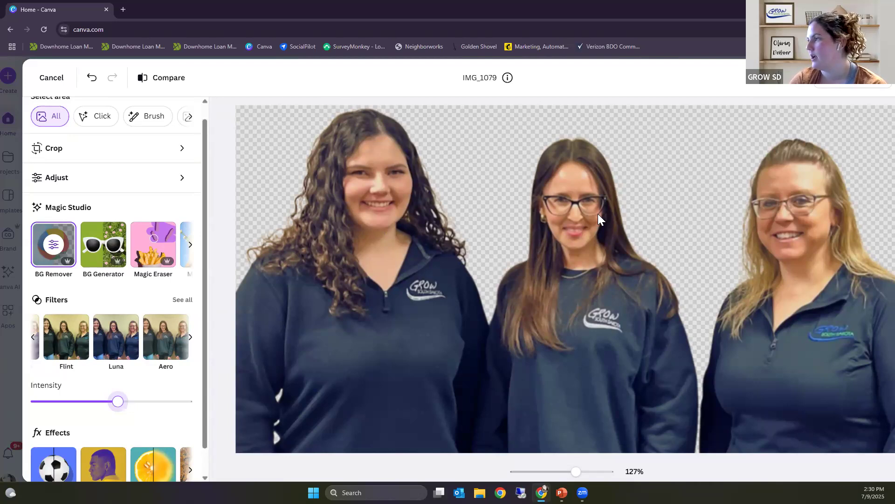
Step: Generate new backgrounds for the group photo with the Background Generator from the description "Beach theme"
left_click(99, 256)
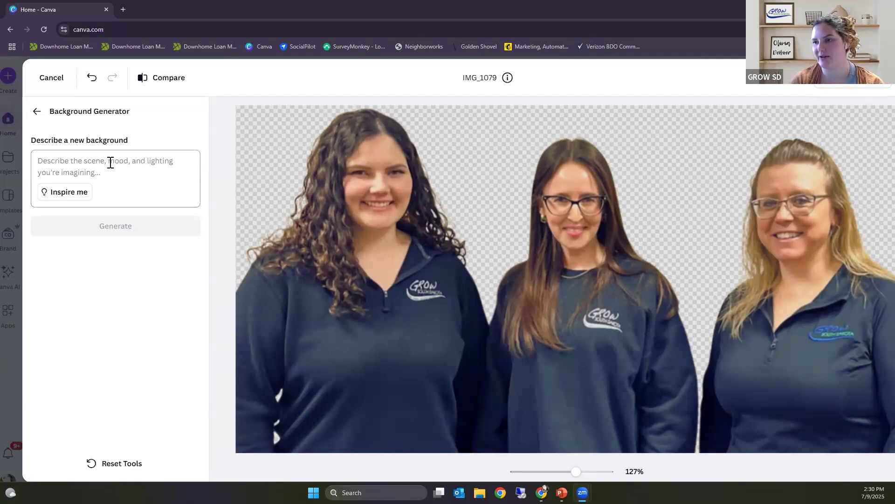
left_click(51, 161)
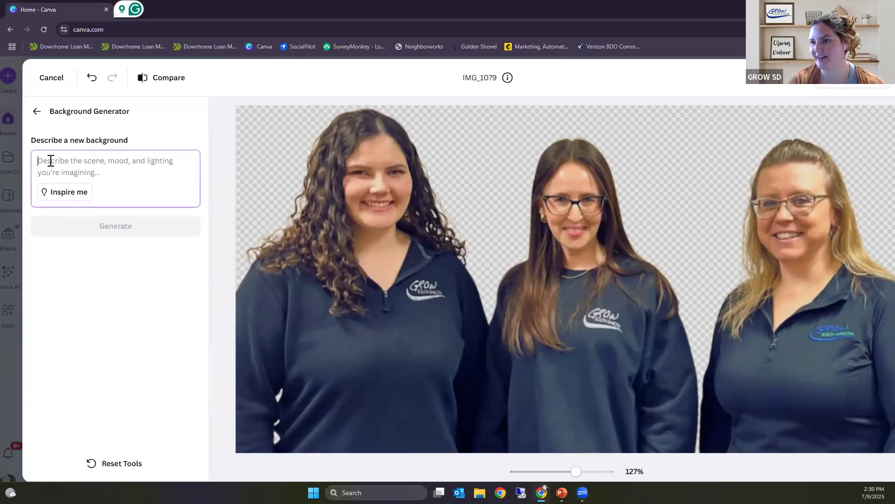
type("Beach theme")
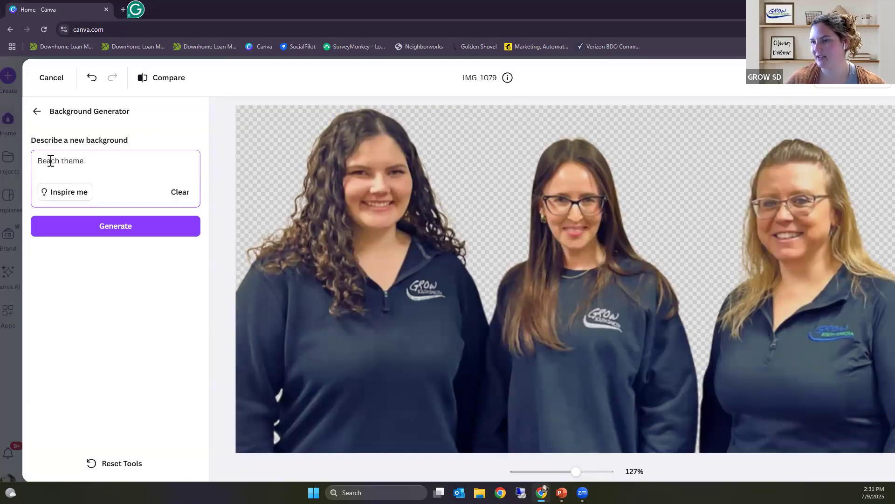
left_click(145, 232)
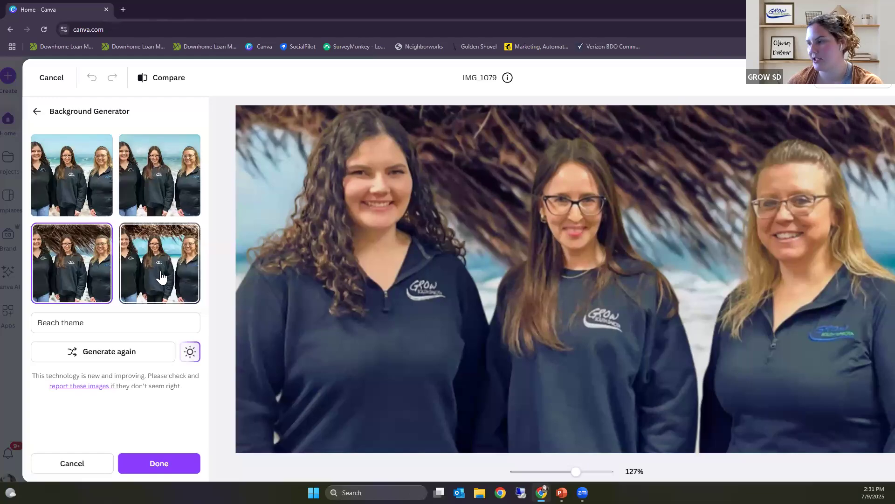
Step: Compare the generated beach backgrounds and apply the third one, with the thatched palm roof behind the three women
left_click(173, 203)
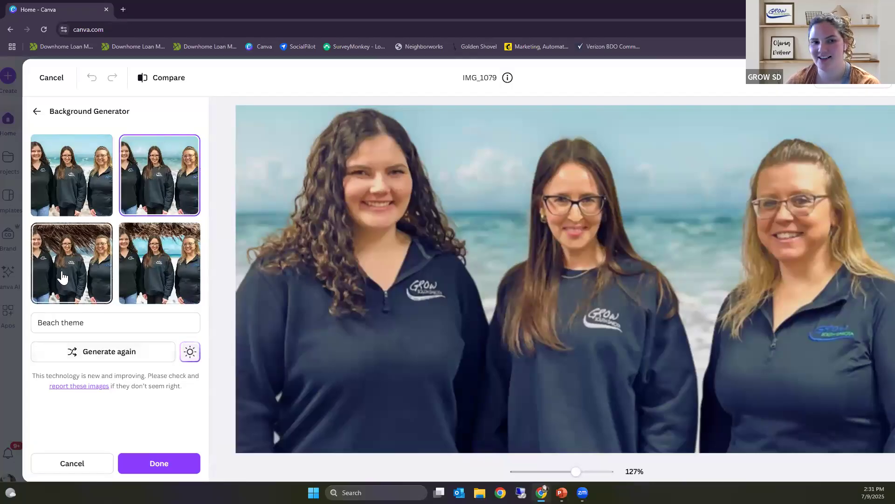
left_click(84, 259)
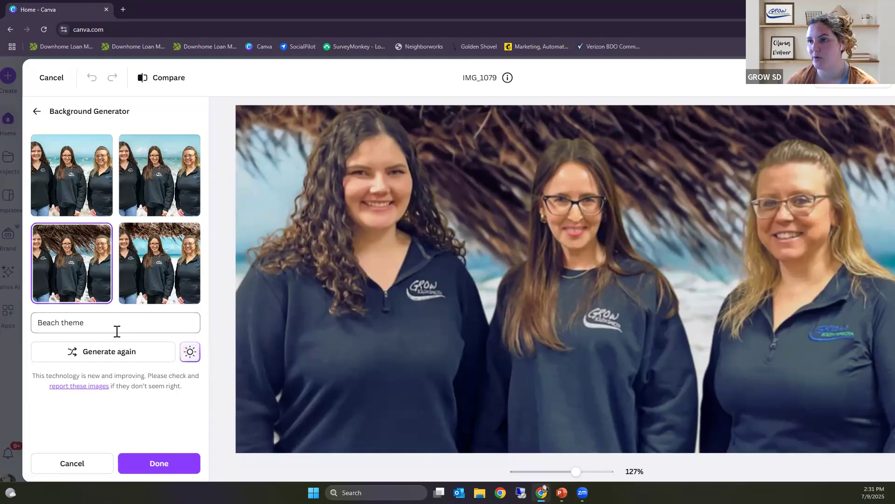
left_click(154, 466)
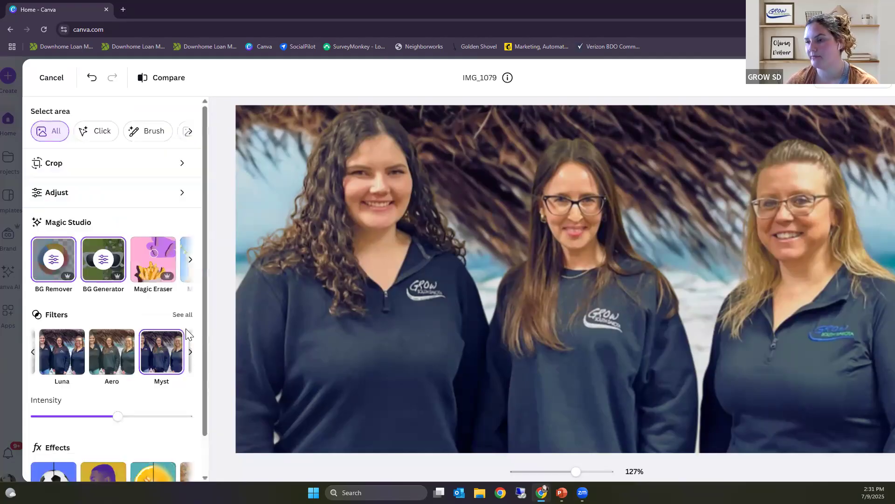
Step: Erase a small patch of background beside the curly-haired woman's hair with the Magic Eraser brush at size 13
left_click(152, 252)
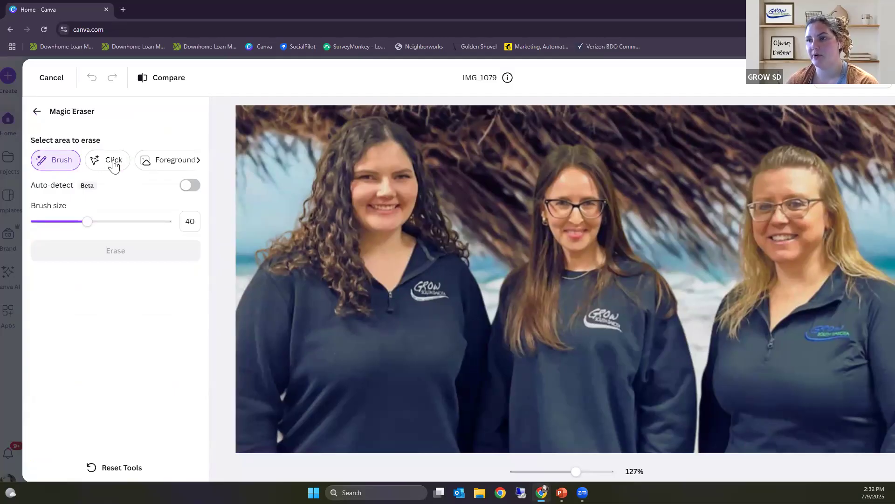
left_click(198, 162)
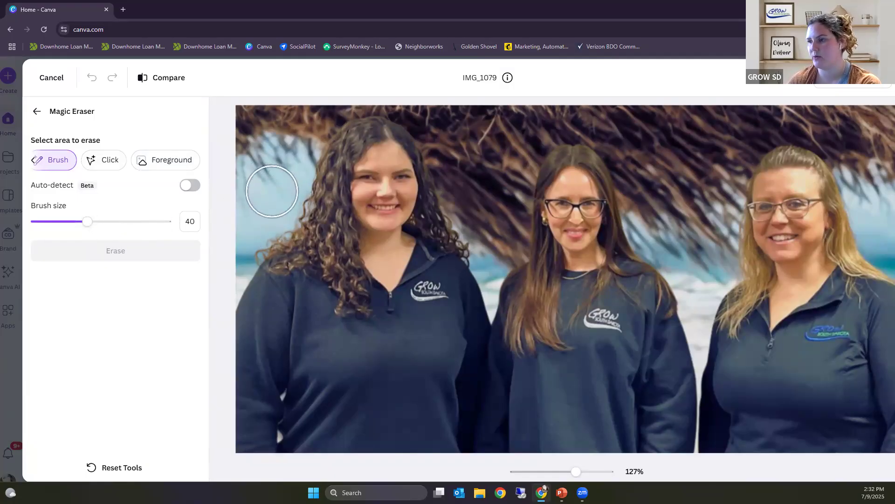
left_click_drag(68, 231, 52, 223)
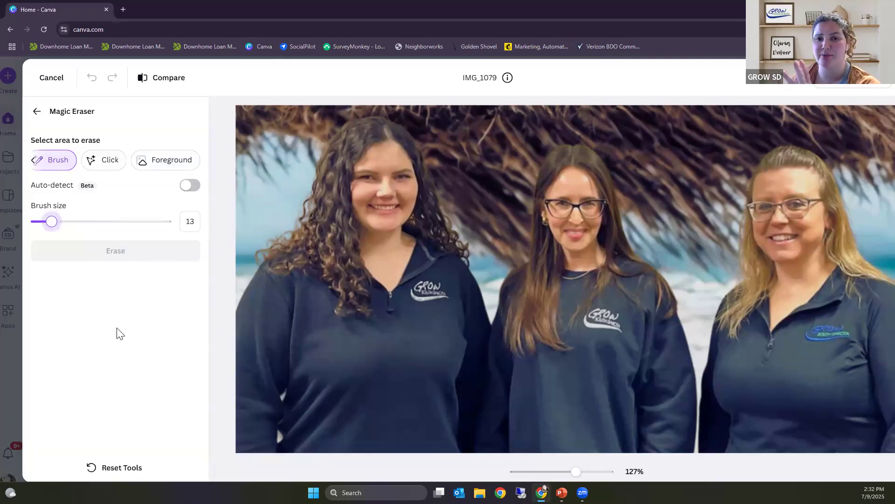
left_click(291, 222)
left_click(293, 210)
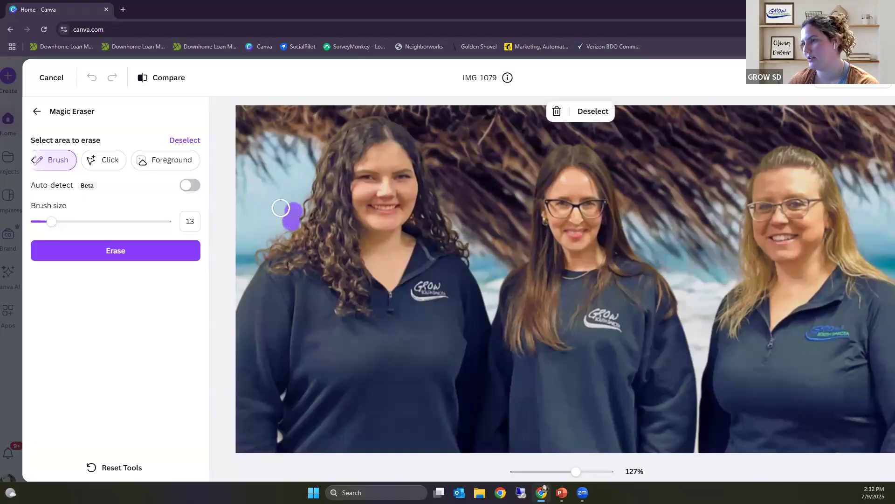
left_click(155, 257)
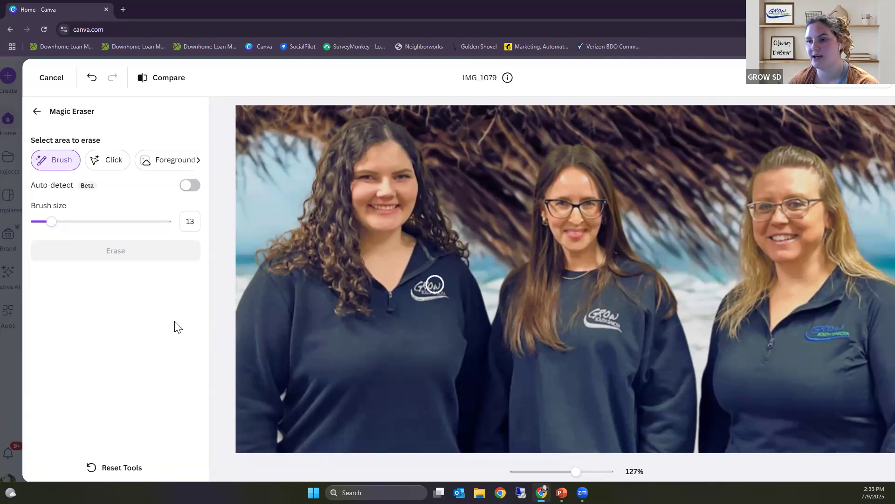
Step: Erase the blonde woman with Magic Eraser's Click selection, and undo the erasure
left_click(105, 163)
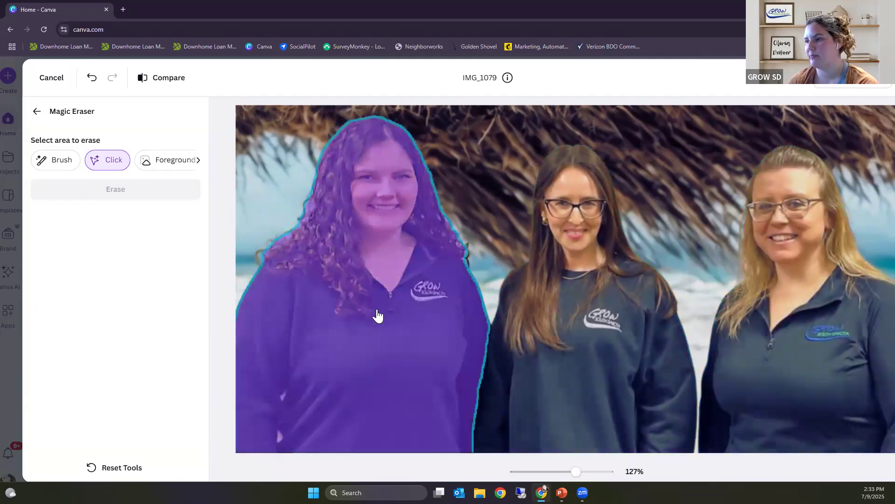
left_click(787, 267)
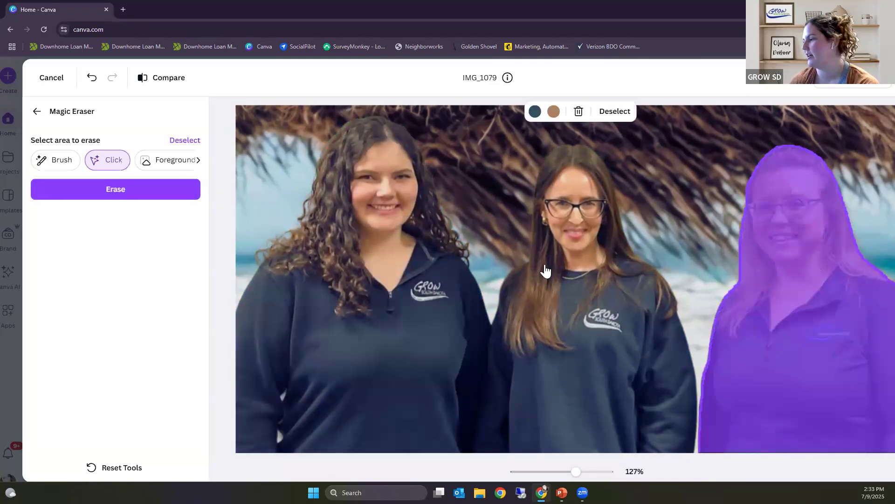
left_click(156, 192)
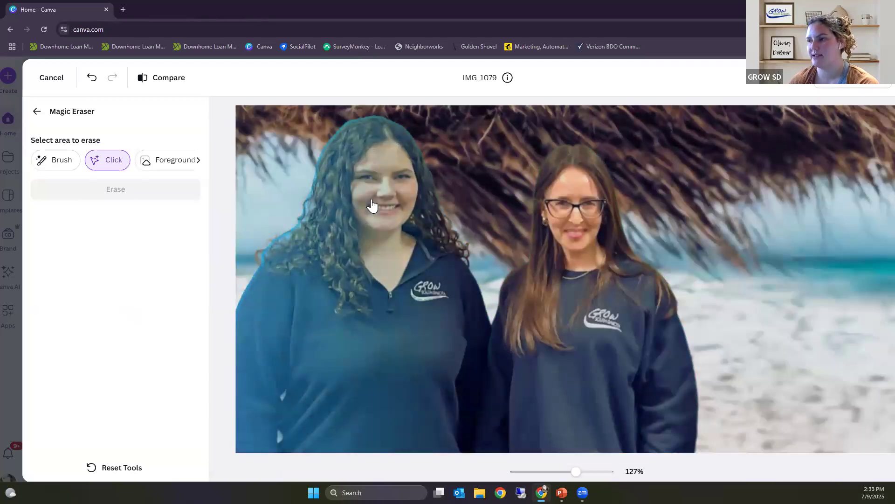
left_click(372, 202)
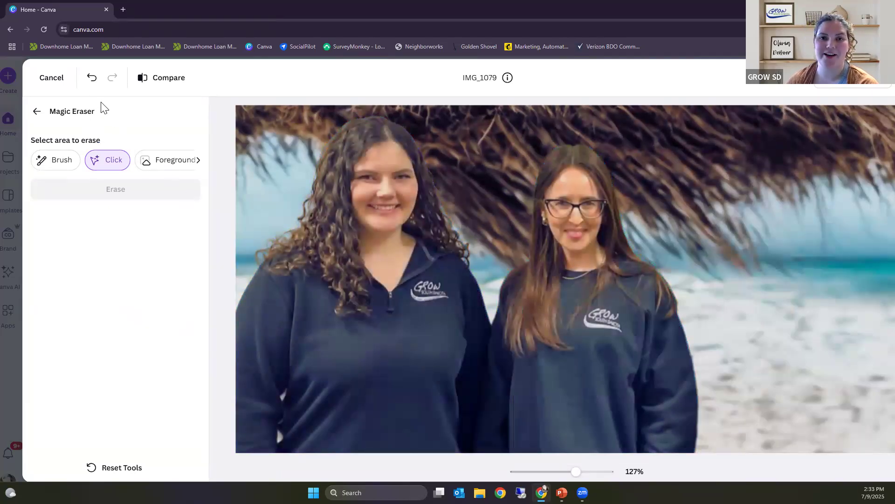
left_click(91, 79)
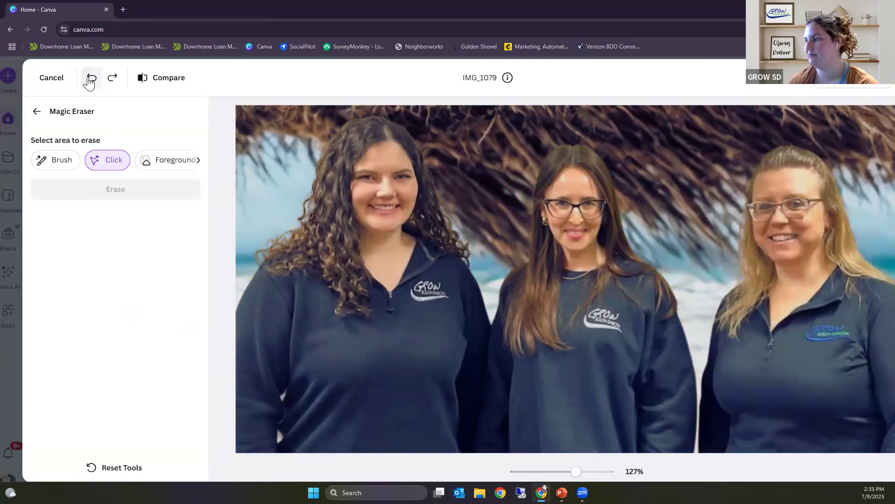
Step: Look through the remaining Magic Studio tools, including Magic Edit, Magic Expand, Magic Grab and Grab Text
left_click(37, 111)
scroll(147, 322, "down", 1)
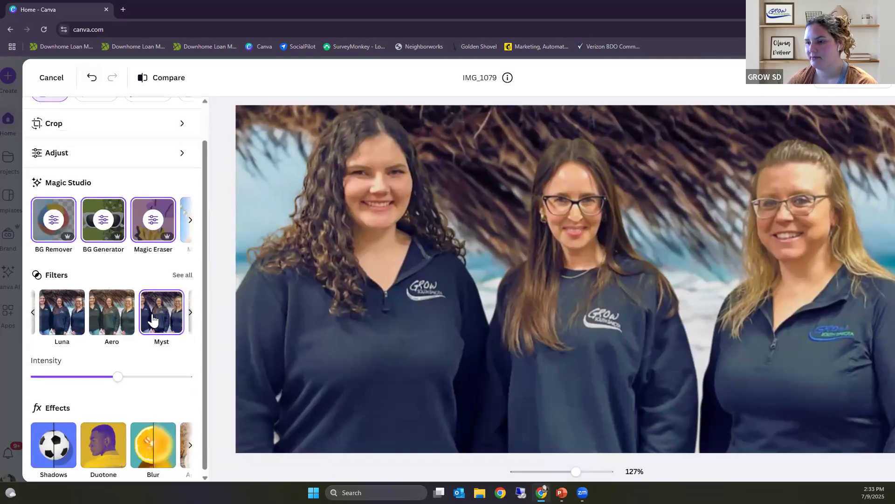
left_click(190, 219)
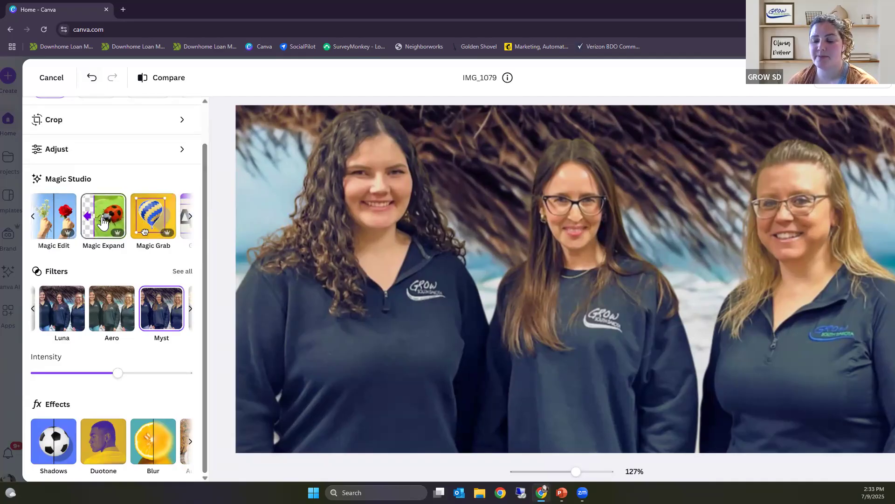
left_click(190, 217)
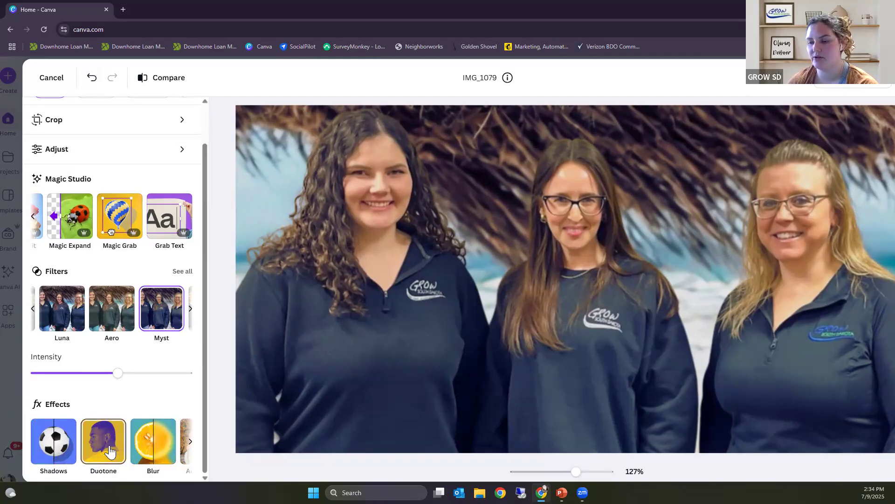
Step: Try the Drop, Outline and Page lift shadow styles on the group photo, viewing the whole image
left_click(52, 448)
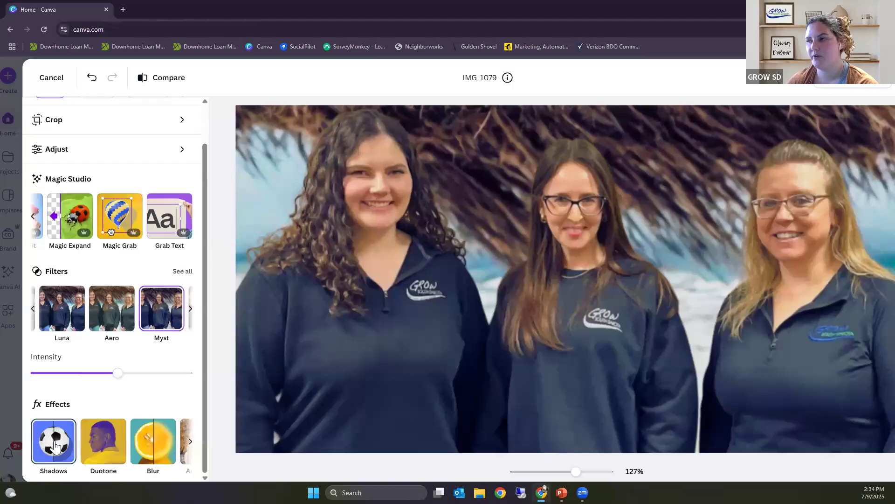
left_click(54, 440)
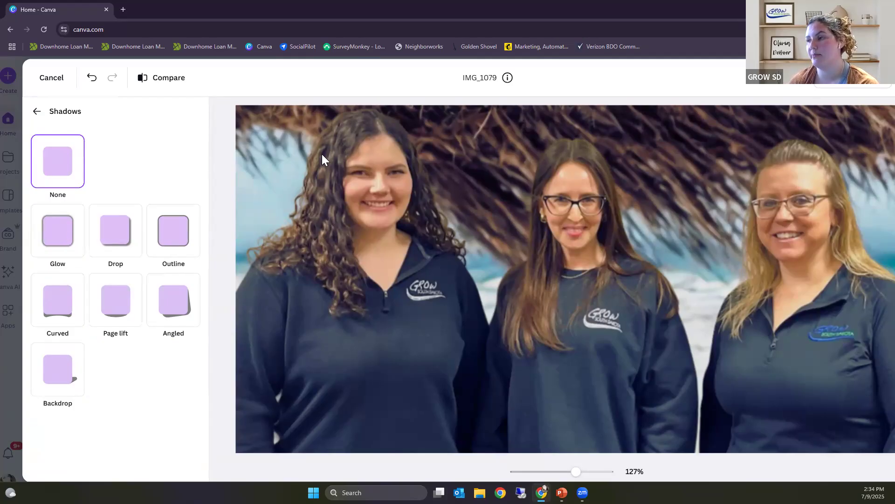
left_click(122, 241)
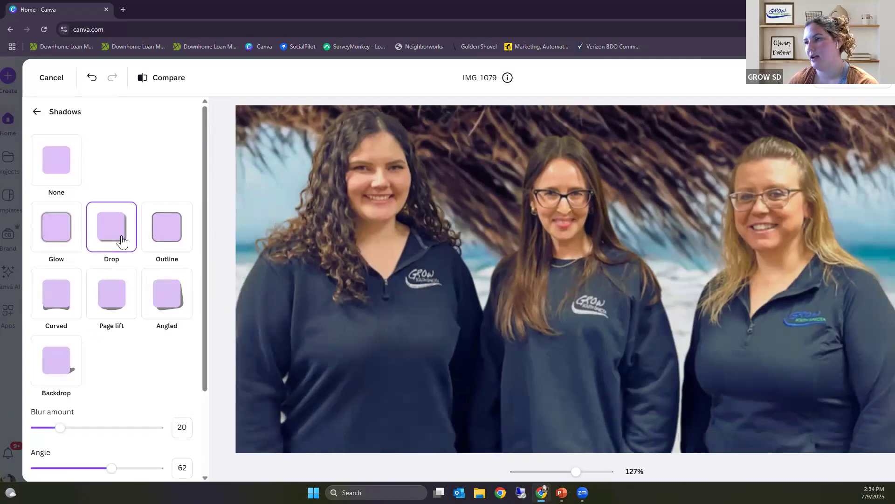
left_click(162, 242)
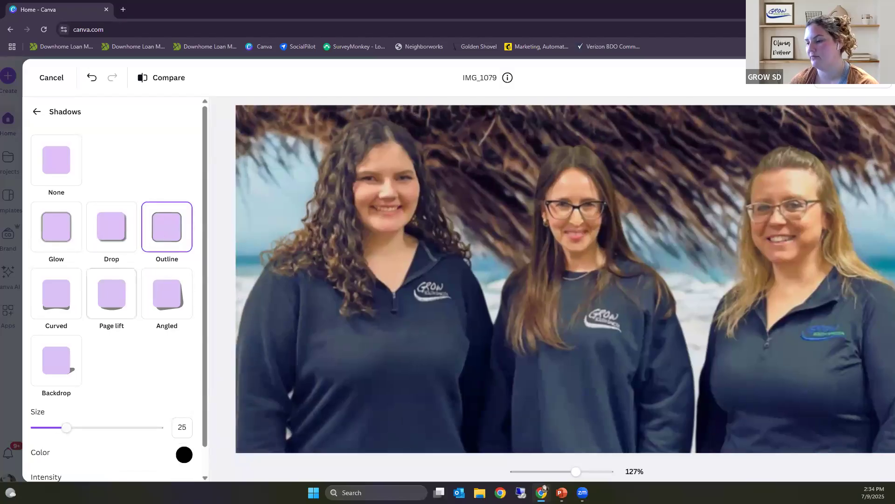
left_click(567, 472)
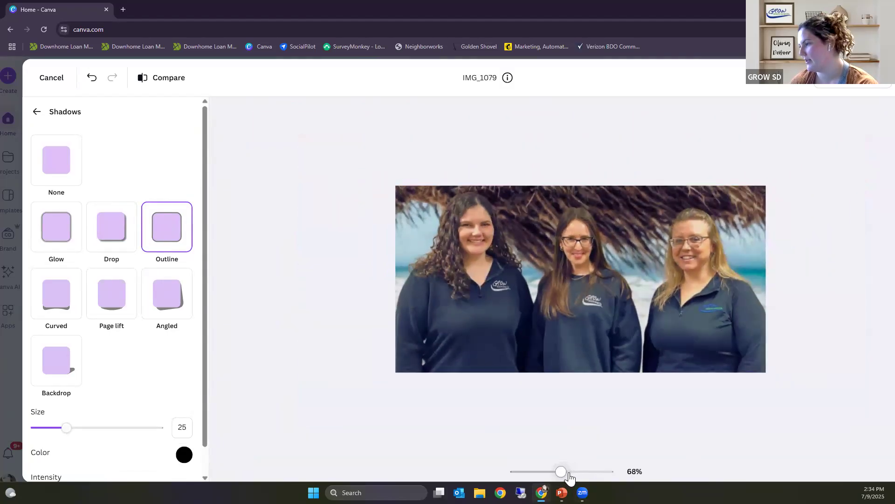
left_click(562, 473)
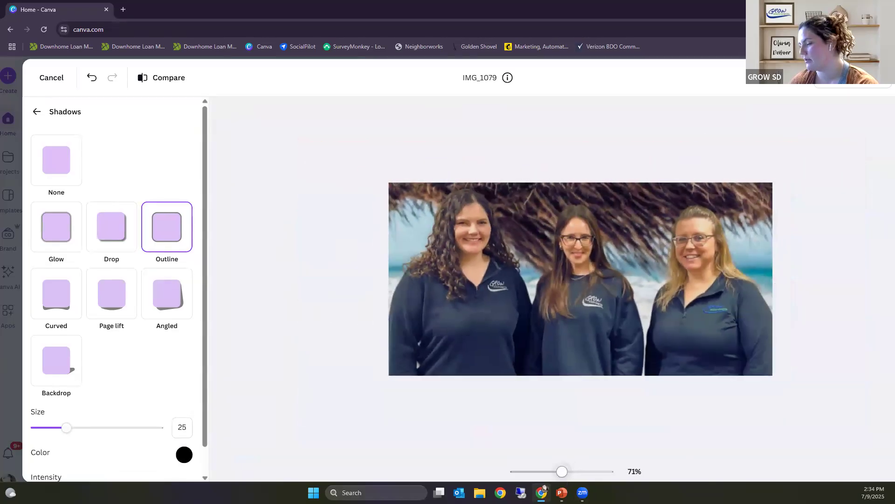
left_click(111, 303)
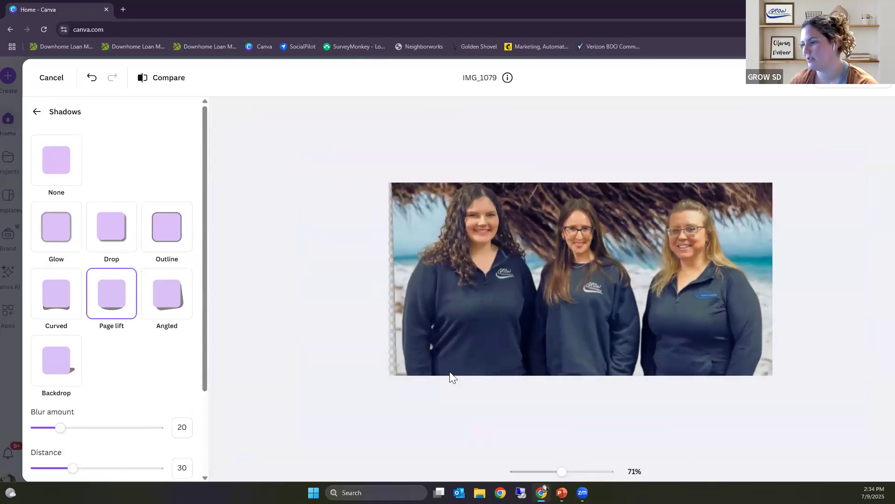
Step: Apply an Angled shadow to the photo with blur amount 5, rotation 29 and intensity 45
left_click(166, 303)
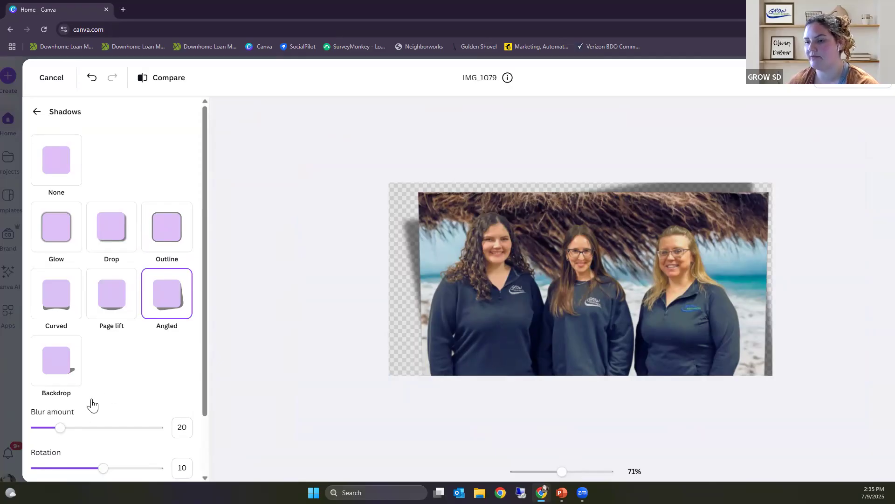
scroll(93, 406, "down", 2)
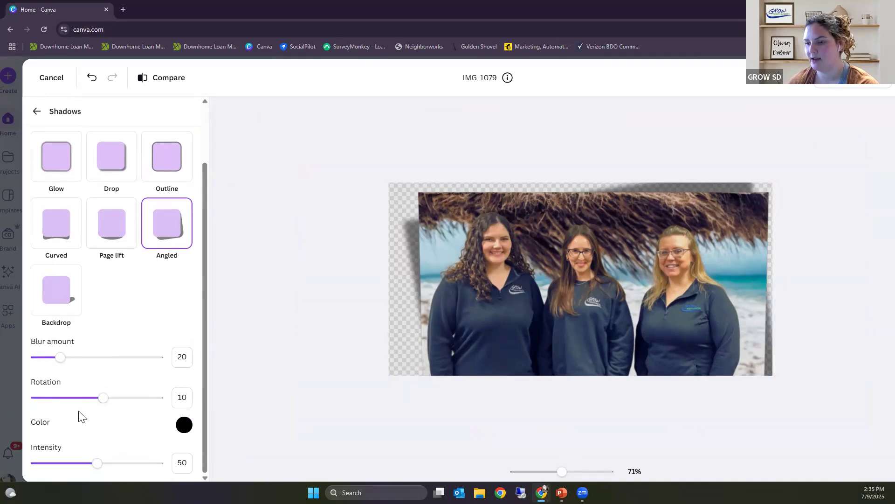
left_click_drag(61, 362, 40, 368)
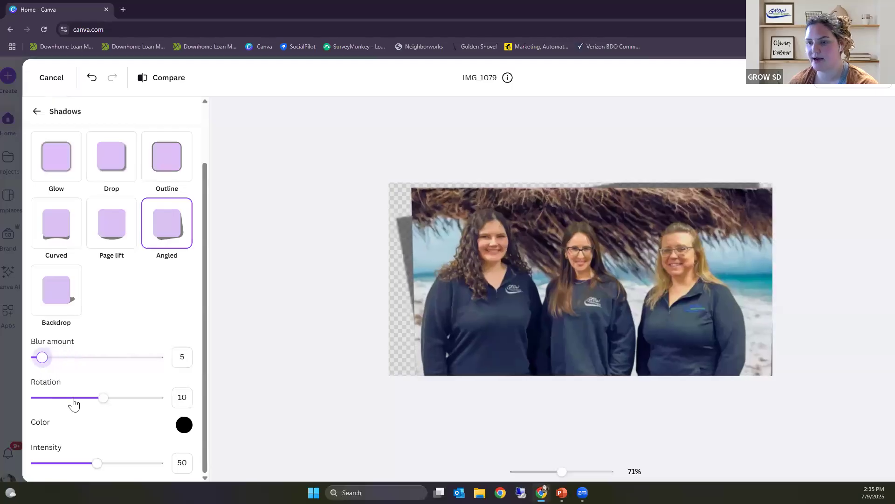
mouse_move(107, 404)
left_mouse_down()
mouse_move(91, 397)
mouse_move(115, 397)
left_mouse_up()
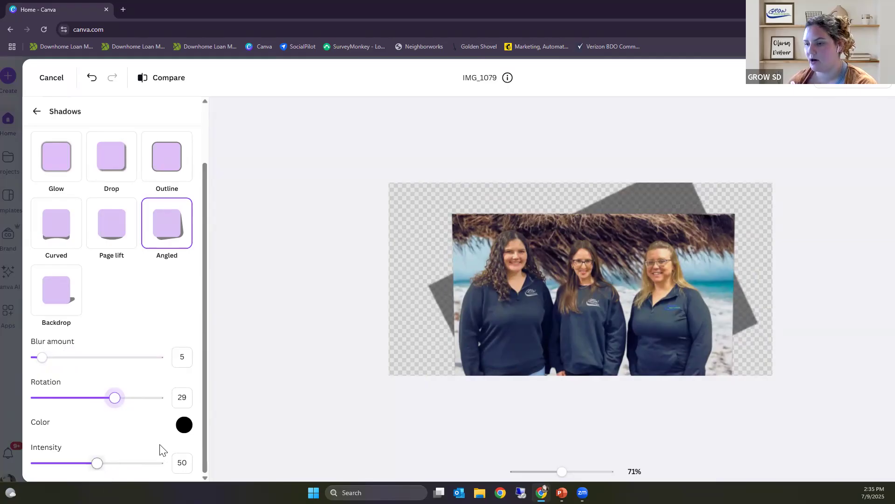
mouse_move(102, 465)
left_mouse_down()
mouse_move(132, 466)
mouse_move(119, 464)
left_mouse_up()
left_click(92, 464)
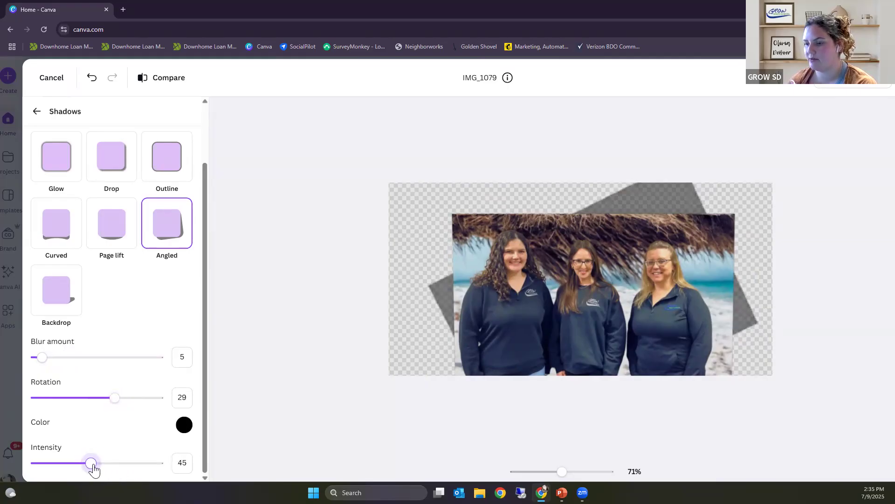
left_click(184, 426)
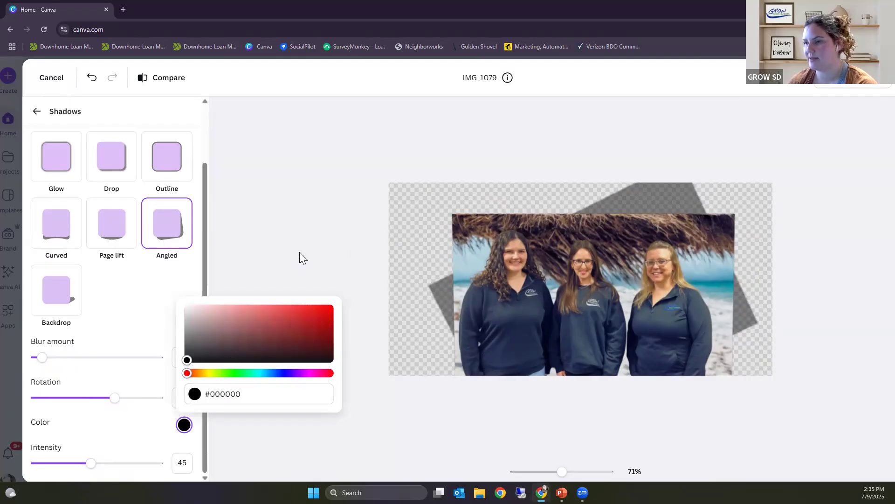
left_click(286, 205)
Step: Undo the Angled shadow changes and set the photo's shadow style to None
left_click(92, 80)
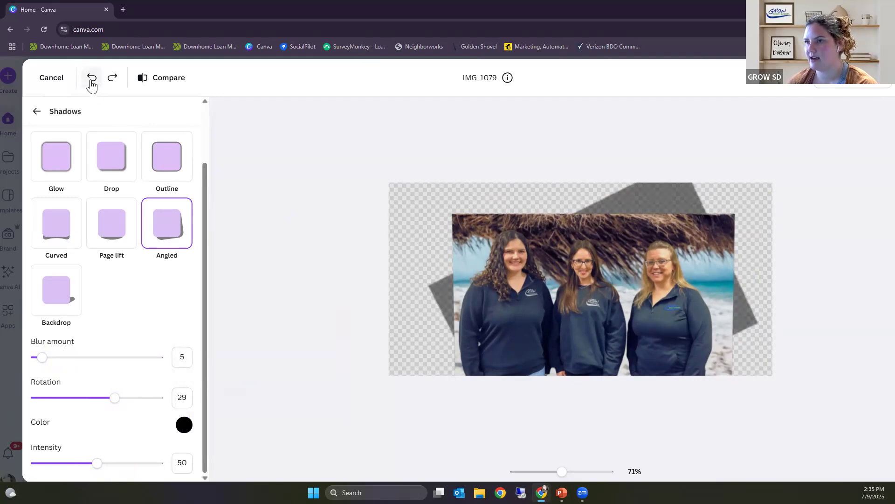
left_click(92, 84)
left_click(91, 84)
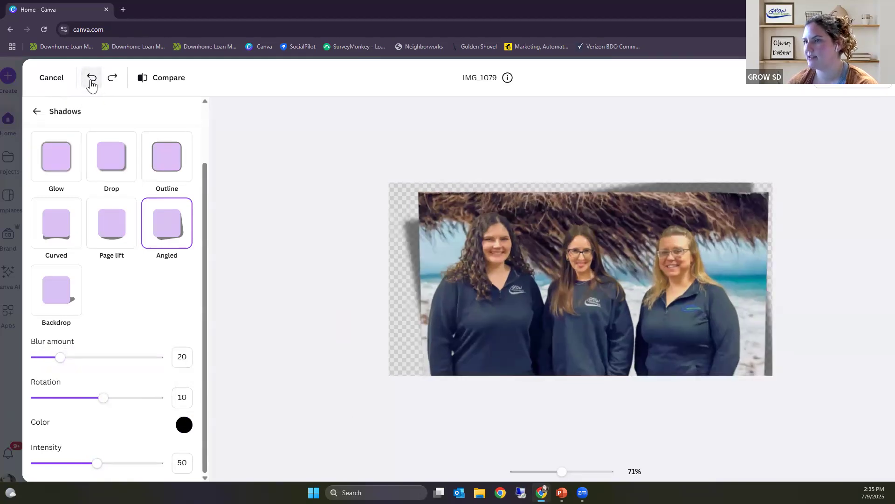
left_click(91, 85)
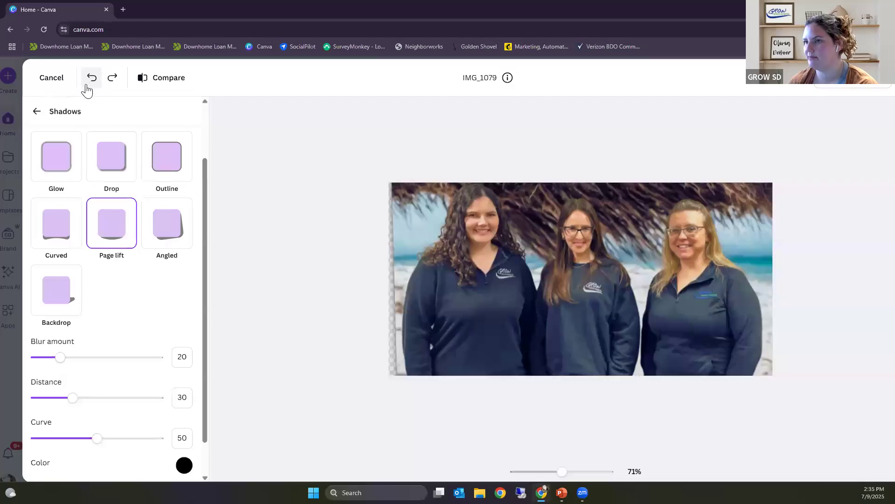
left_click(63, 168)
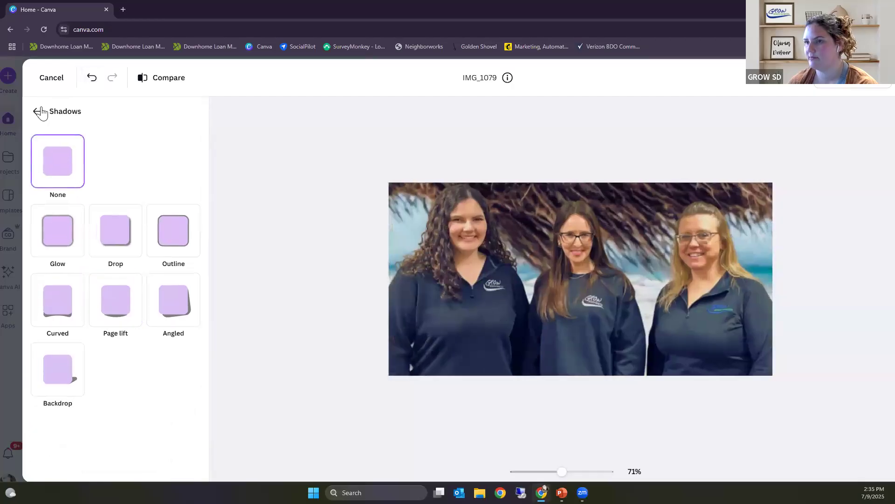
left_click(39, 111)
Step: Browse the Duotone presets for the group photo, from Cherry through Classic, without applying one
scroll(120, 353, "down", 1)
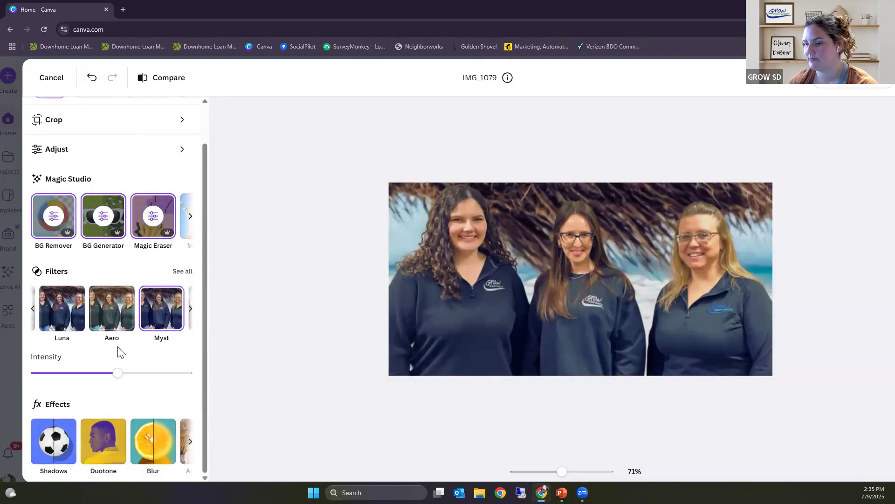
left_click(112, 447)
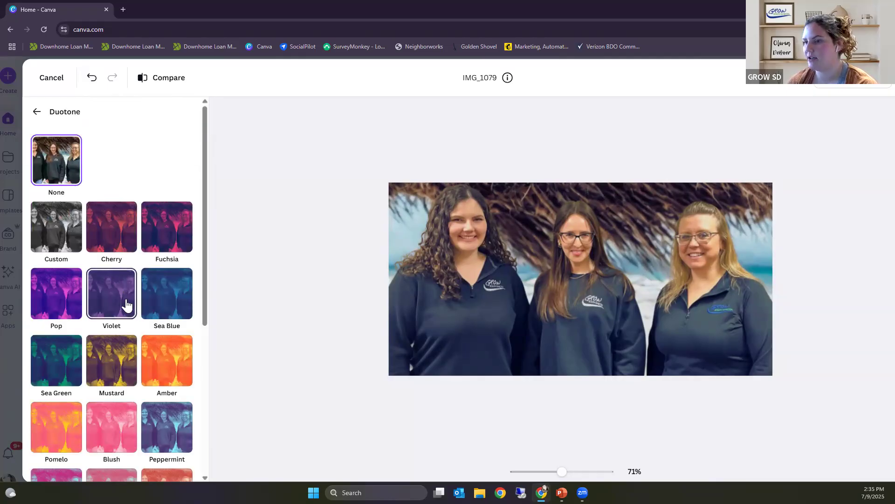
scroll(133, 313, "down", 4)
scroll(136, 318, "down", 2)
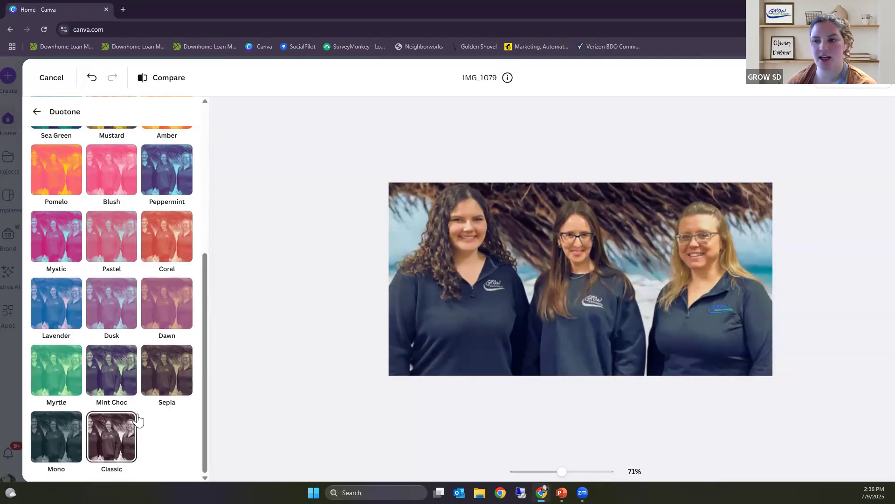
scroll(154, 340, "up", 5)
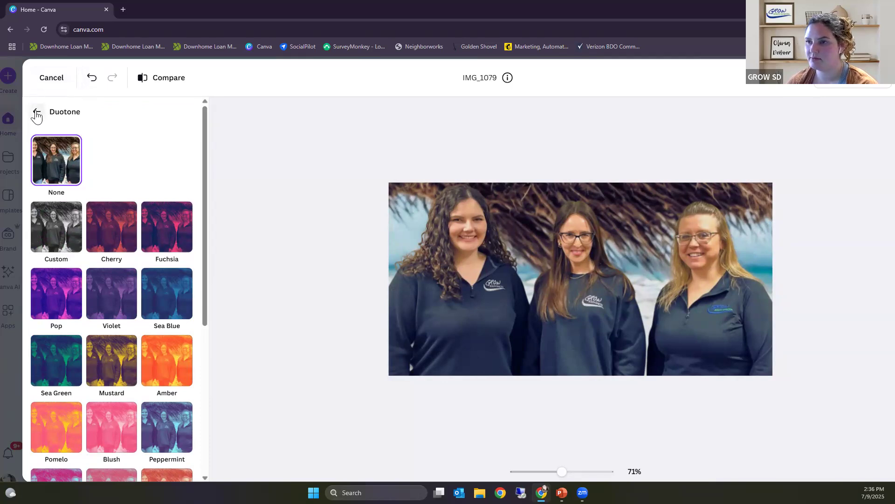
left_click(37, 112)
Step: Brush a blur with size 21 and intensity 46 over the hair edge and background beside the curly-haired woman's head
scroll(157, 354, "down", 1)
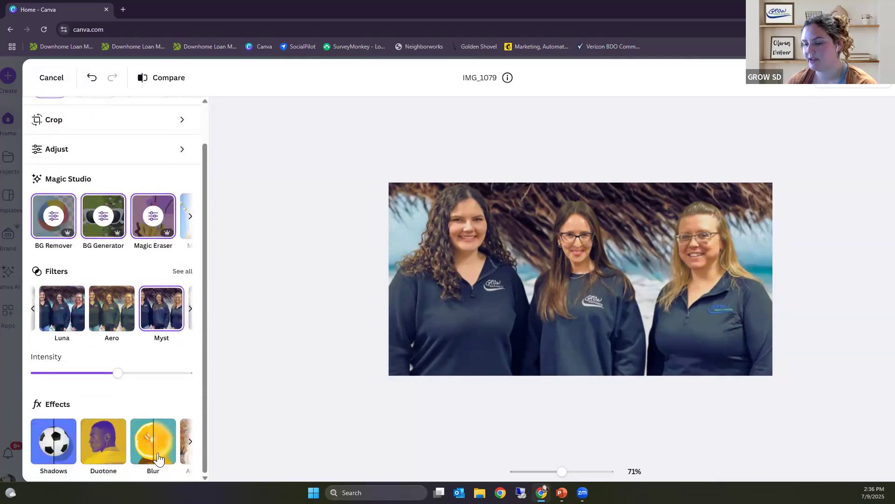
left_click(156, 451)
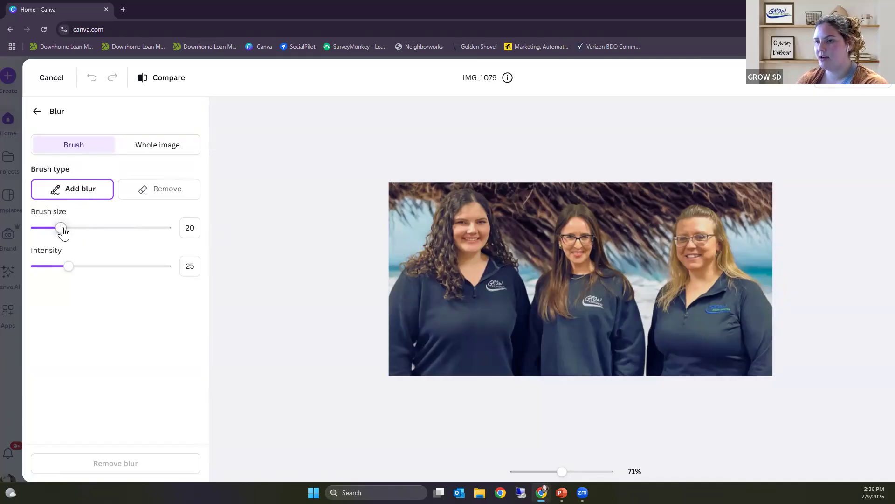
mouse_move(65, 232)
left_mouse_down()
mouse_move(122, 228)
mouse_move(63, 233)
left_mouse_up()
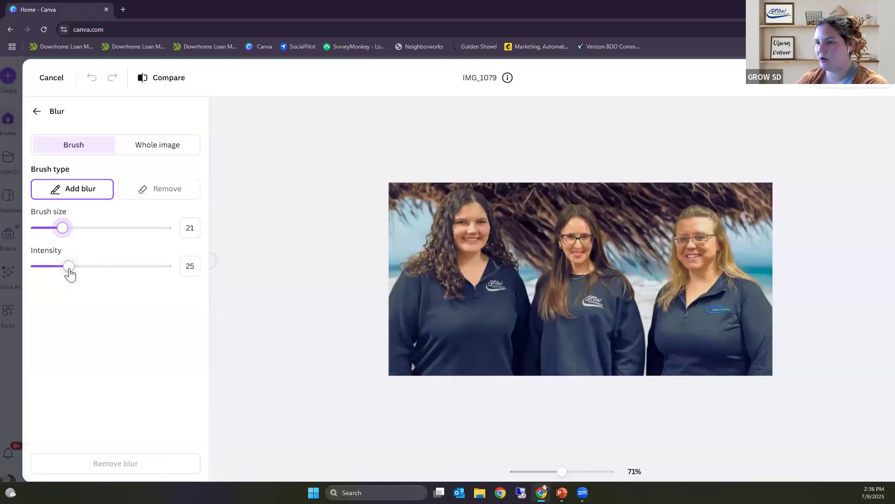
left_click_drag(68, 269, 96, 266)
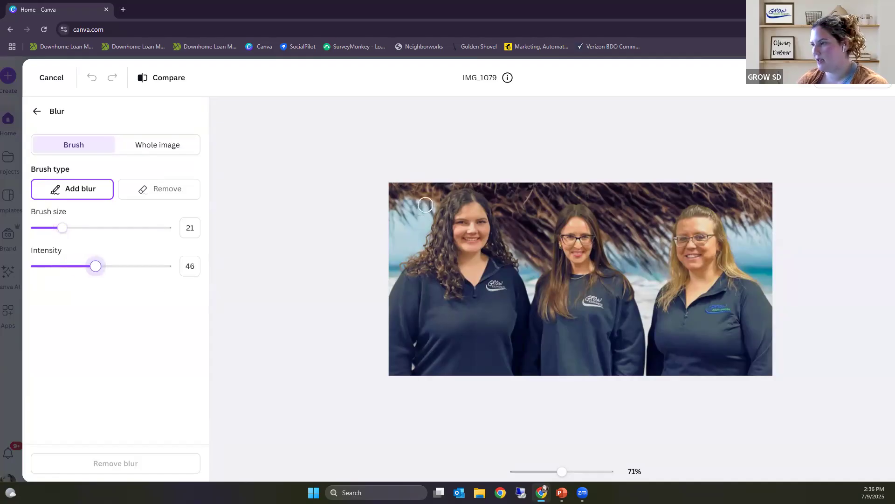
mouse_move(481, 206)
left_mouse_down()
mouse_move(512, 216)
mouse_move(522, 254)
left_mouse_up()
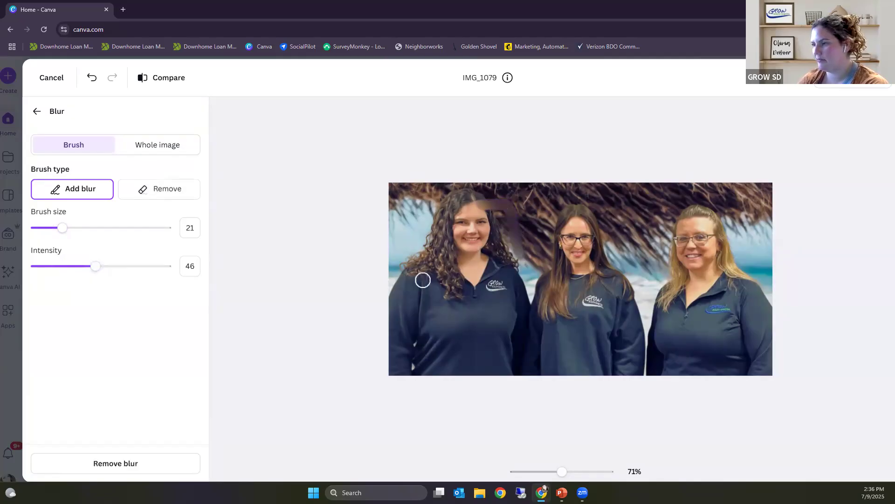
Step: Brush a lighter blur at intensity 16 over the background behind the curly-haired woman, and erase some blur near her hair with the Remove brush
left_click_drag(95, 266, 64, 266)
left_click(56, 265)
mouse_move(390, 258)
left_mouse_down()
mouse_move(427, 197)
mouse_move(467, 179)
left_mouse_up()
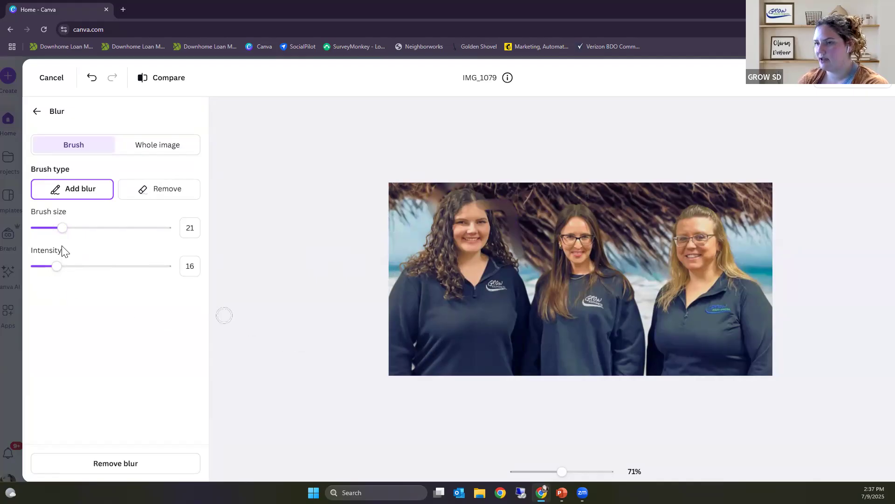
left_click(171, 194)
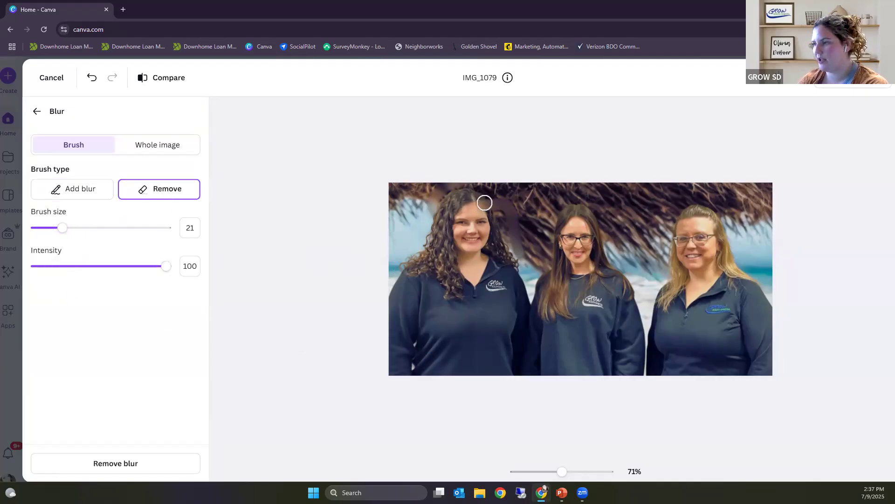
left_click_drag(482, 205, 488, 206)
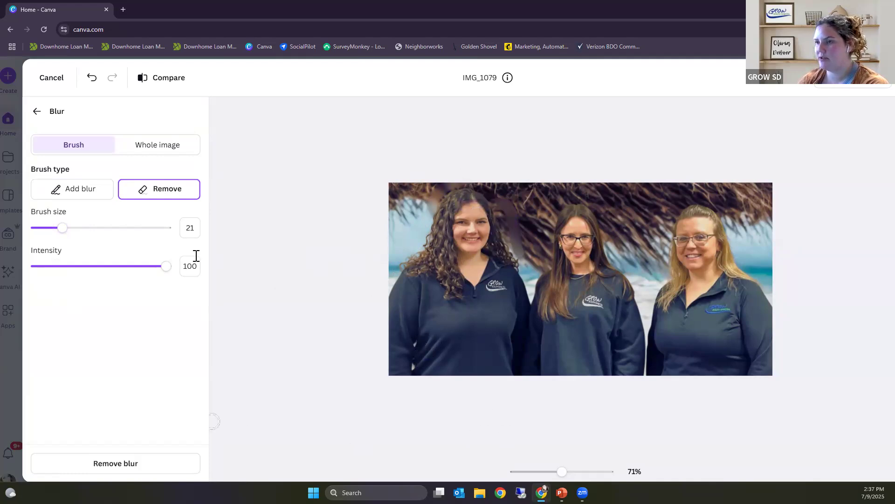
Step: Try the whole-image blur, return its intensity to 0 and undo the last blur change
left_click(166, 148)
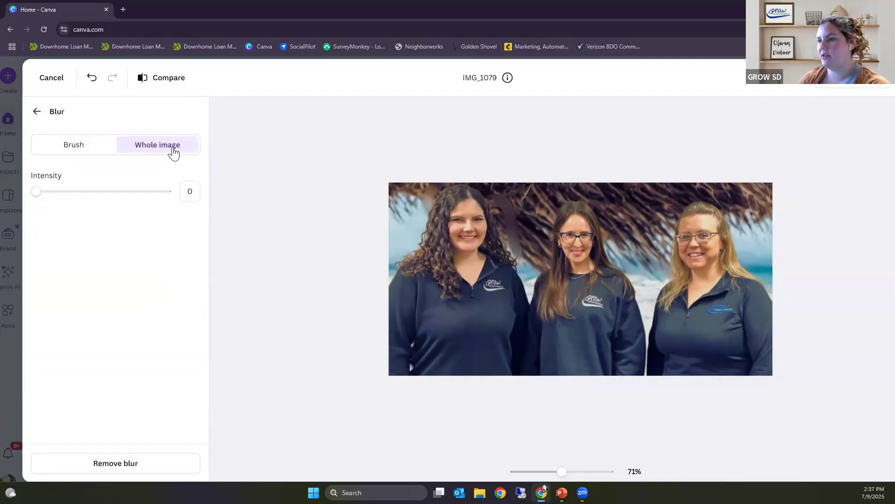
mouse_move(36, 191)
left_mouse_down()
mouse_move(98, 190)
mouse_move(28, 205)
left_mouse_up()
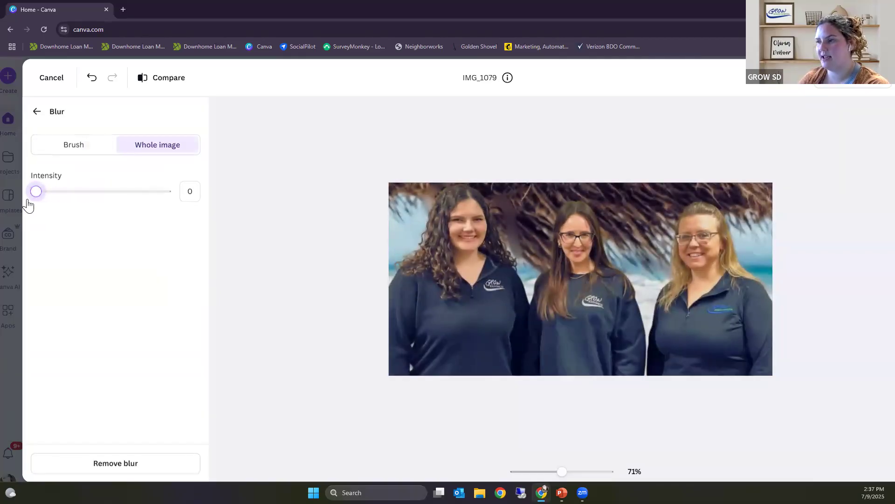
left_click(87, 84)
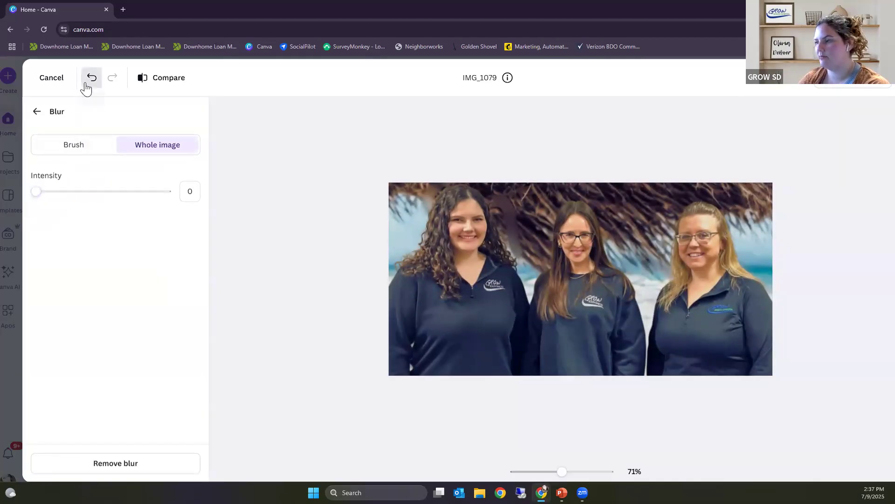
left_click(37, 112)
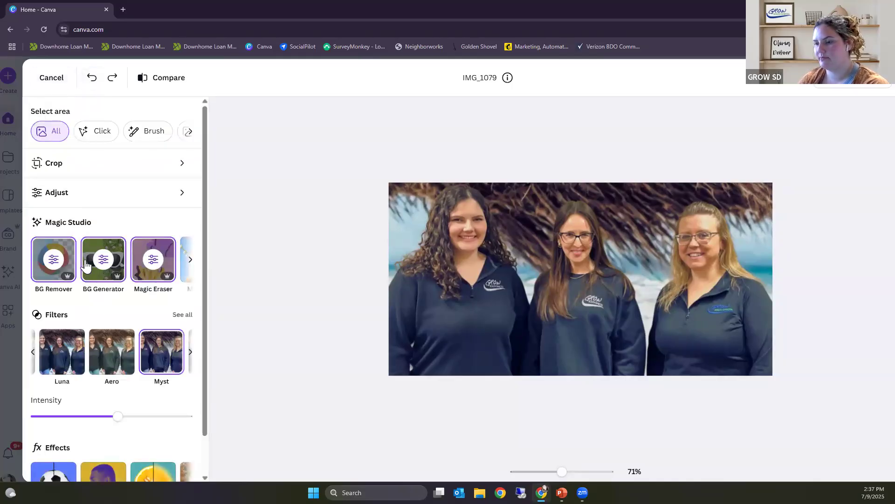
Step: Apply Auto Focus to the group photo with blur intensity 5 and focus position 26
scroll(103, 284, "down", 1)
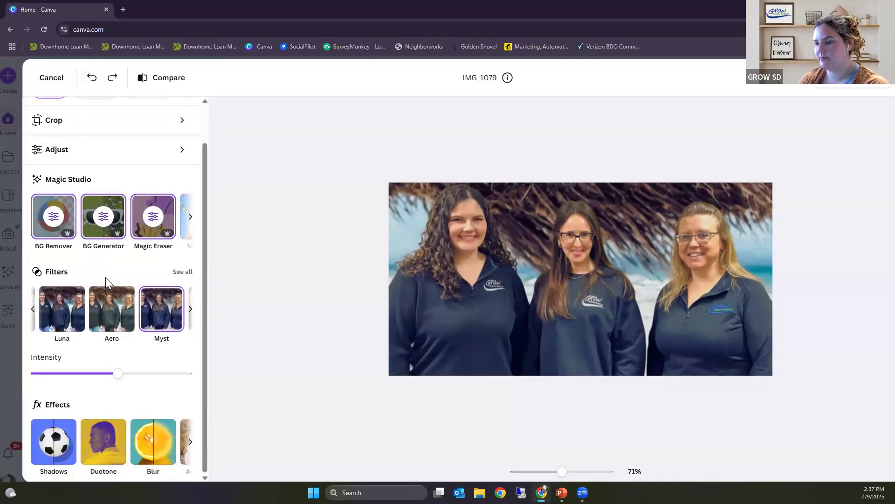
left_click(190, 442)
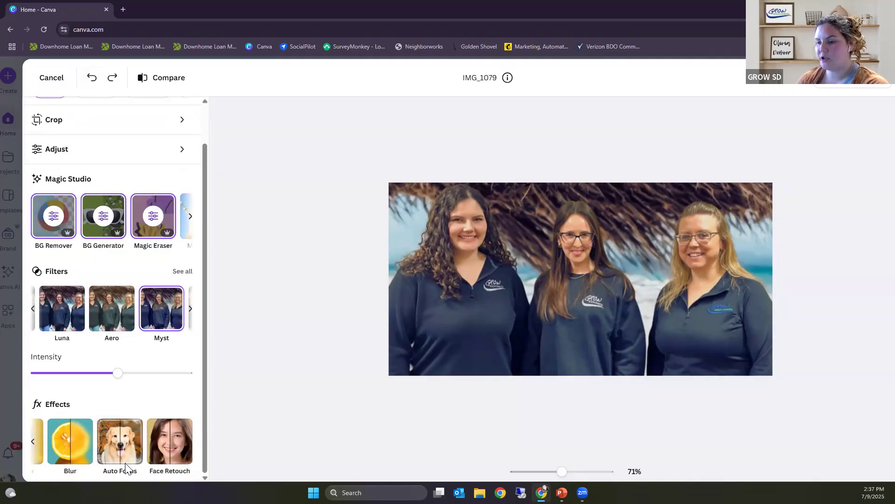
left_click(121, 437)
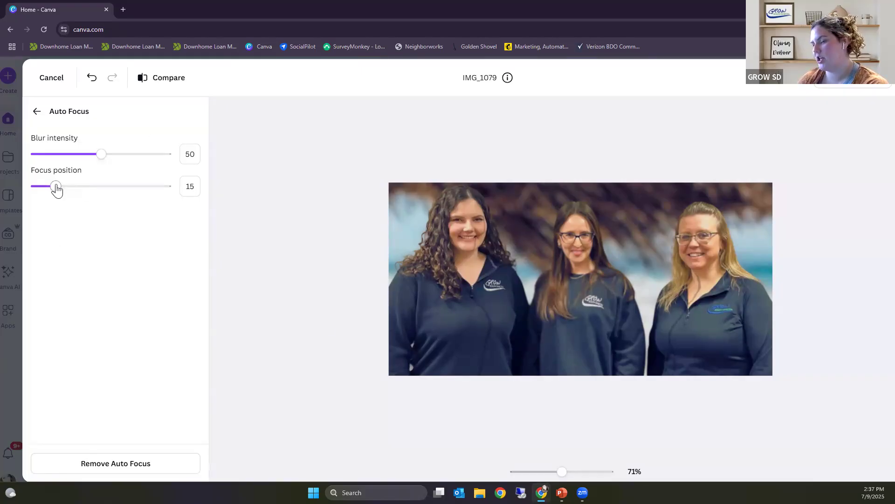
left_click_drag(58, 188, 74, 188)
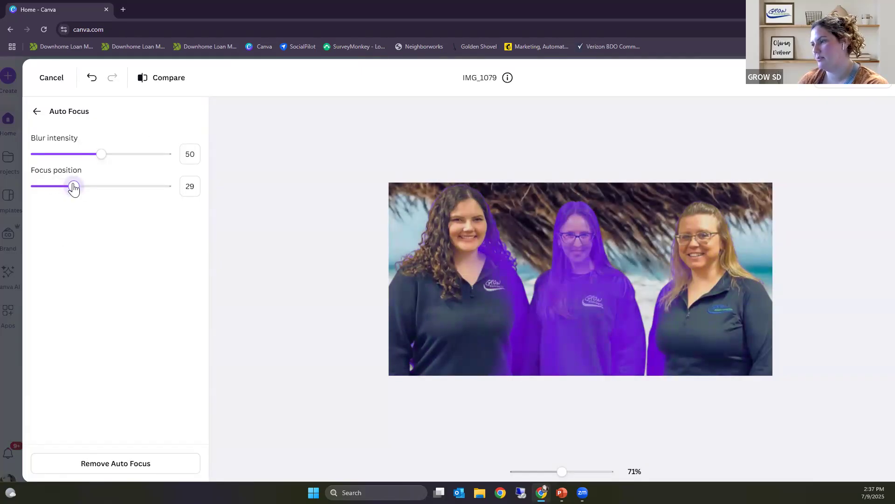
mouse_move(71, 189)
left_mouse_down()
mouse_move(60, 190)
mouse_move(70, 188)
left_mouse_up()
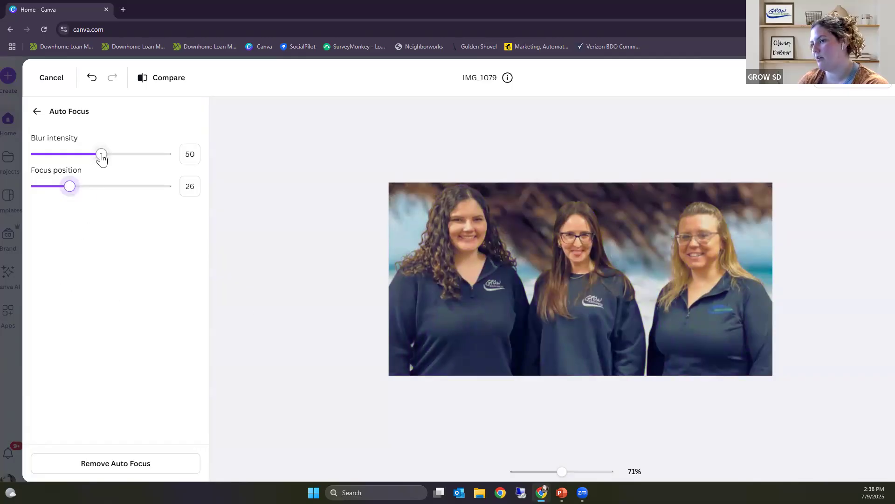
left_click_drag(99, 157, 43, 167)
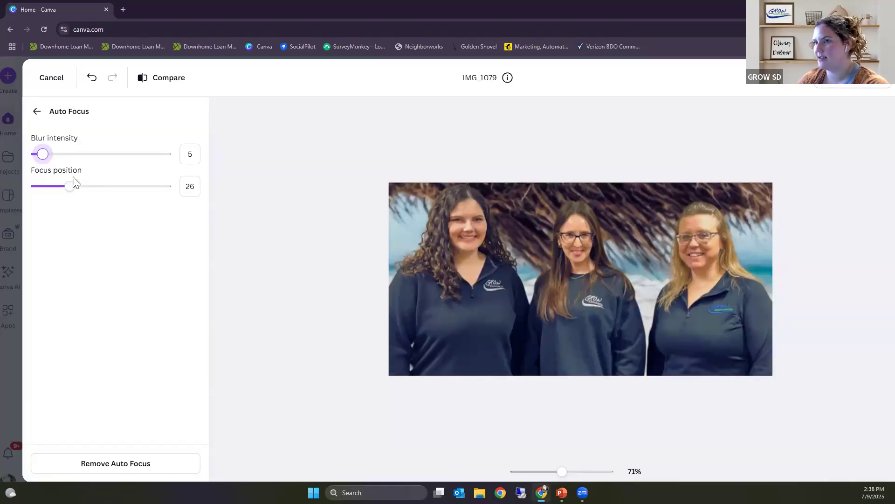
left_click(37, 111)
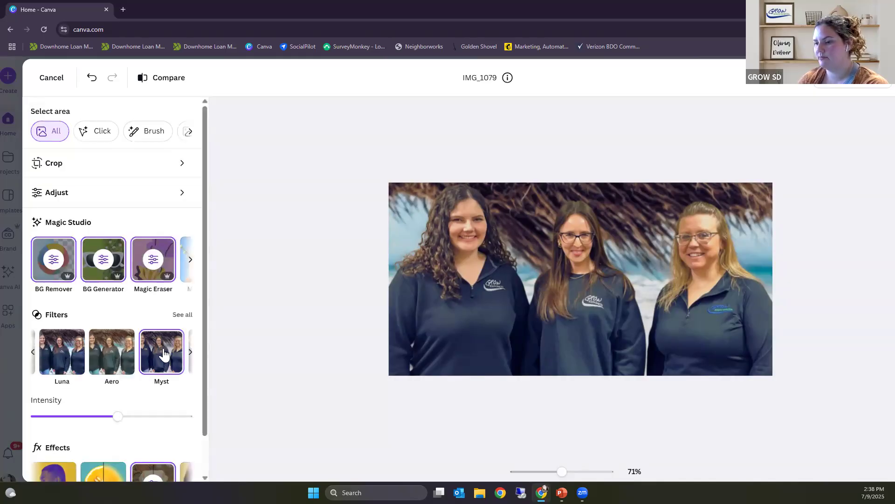
Step: Smooth the curly-haired woman's skin to 11 with the Face Retouch effect
scroll(202, 473, "down", 2)
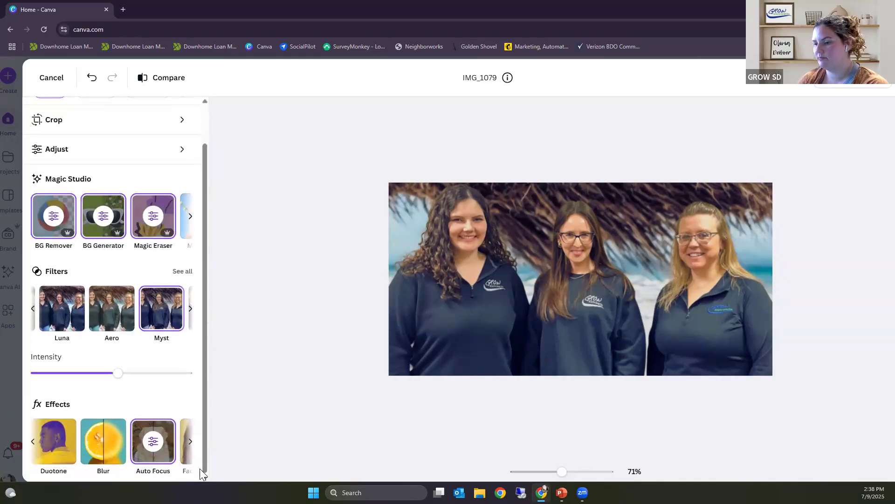
left_click(191, 443)
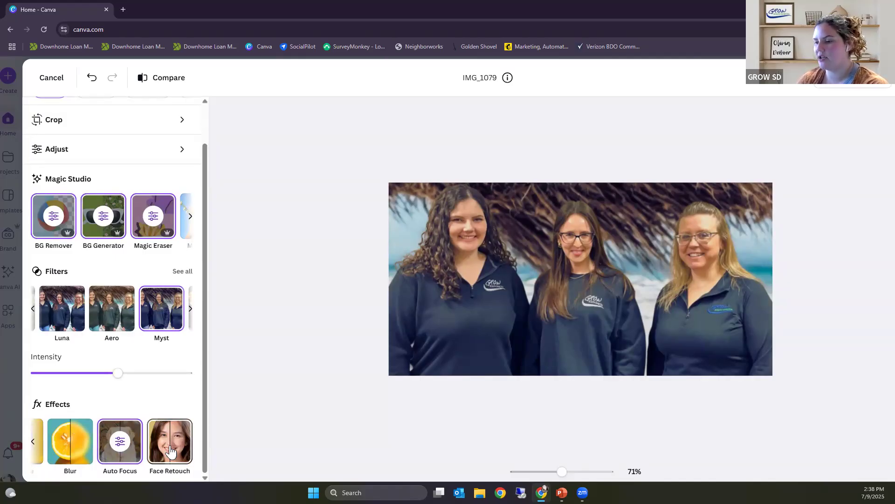
left_click(172, 451)
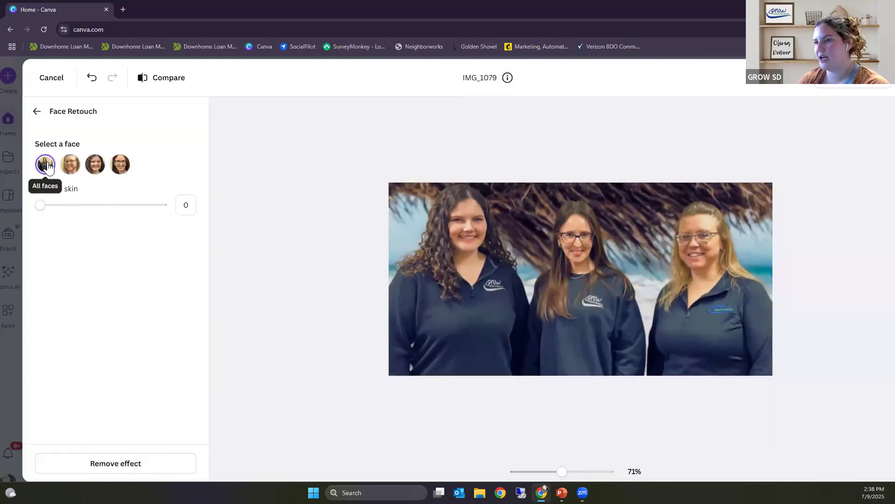
left_click(98, 164)
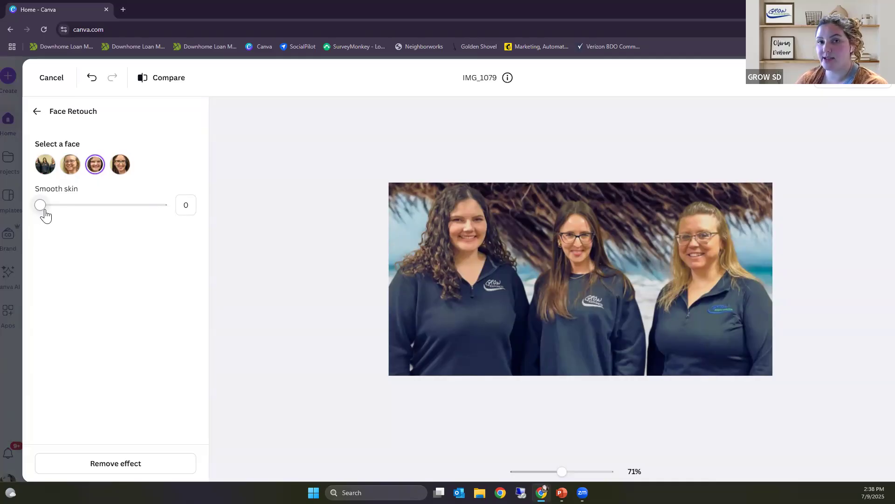
mouse_move(38, 208)
left_mouse_down()
mouse_move(89, 210)
mouse_move(52, 218)
left_mouse_up()
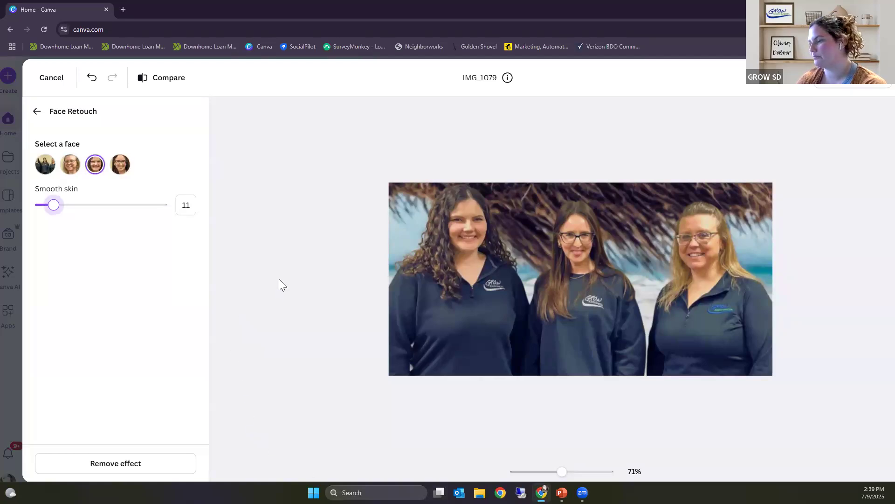
left_click(37, 111)
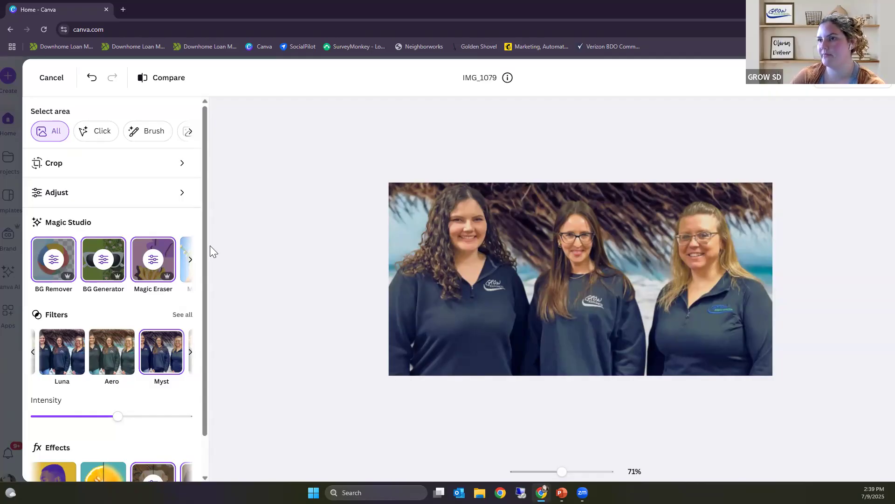
Step: Leave the photo editor discarding all edits to IMG_1079, and return to the home page
left_click(57, 80)
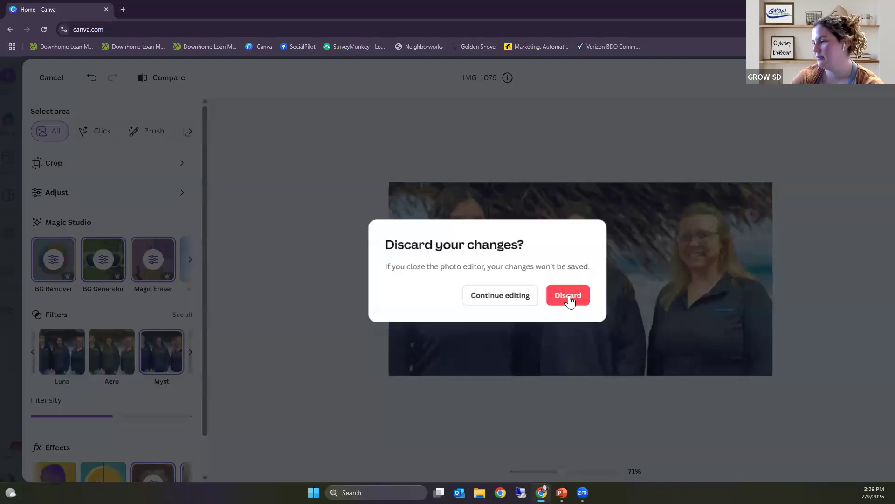
left_click(555, 306)
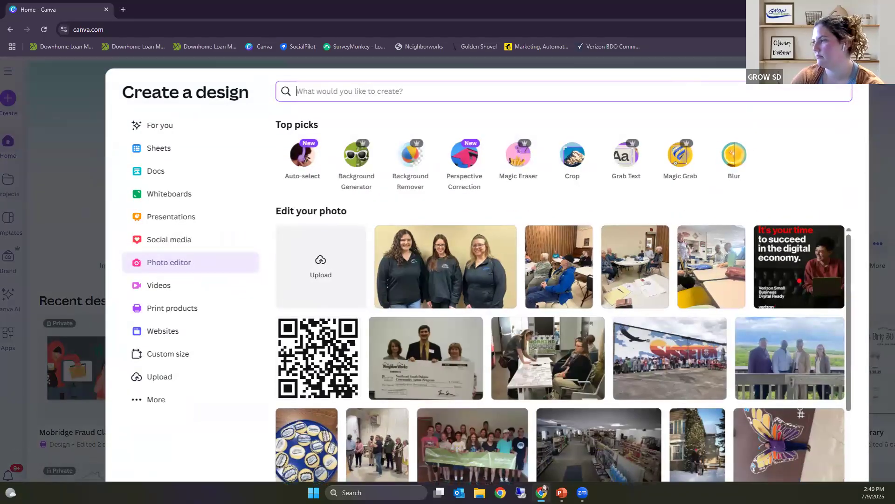
key("Escape")
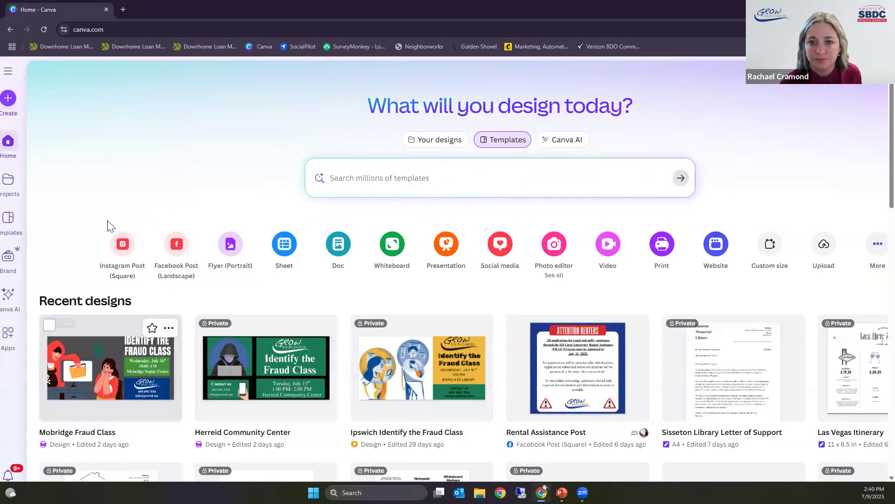
Step: Reopen the unedited group photo IMG_1079 in the photo editor and download it
left_click(559, 248)
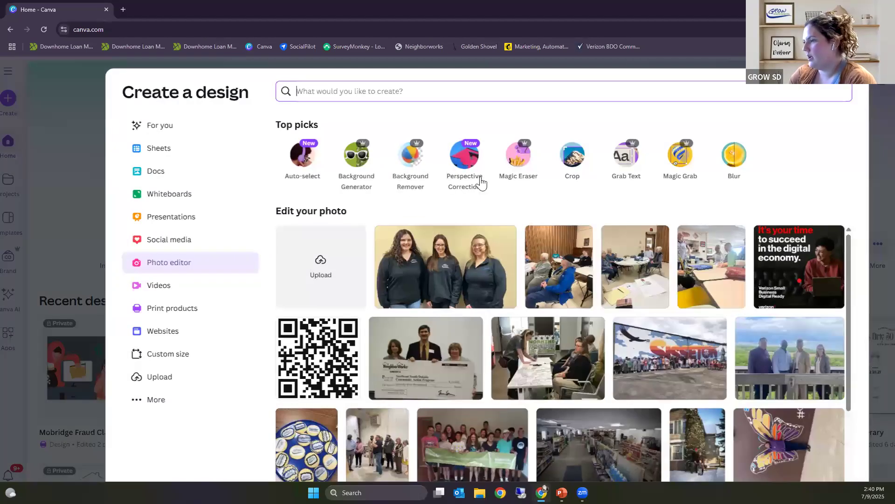
left_click(445, 282)
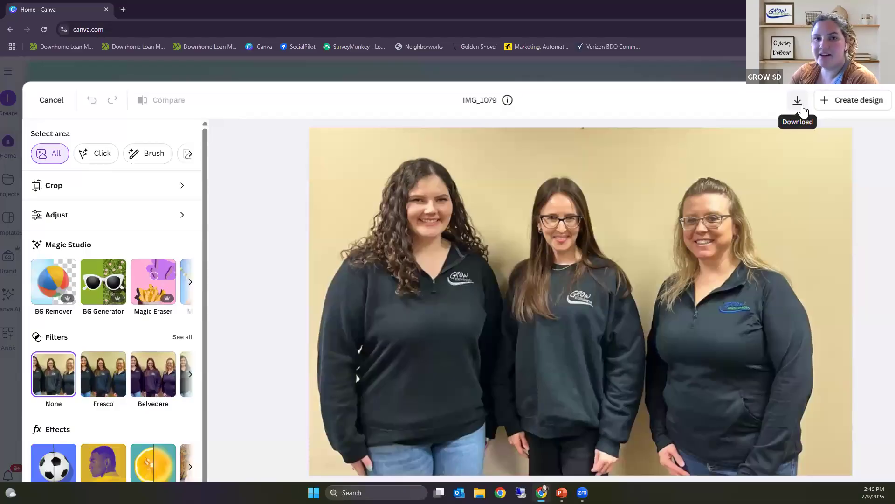
left_click(797, 108)
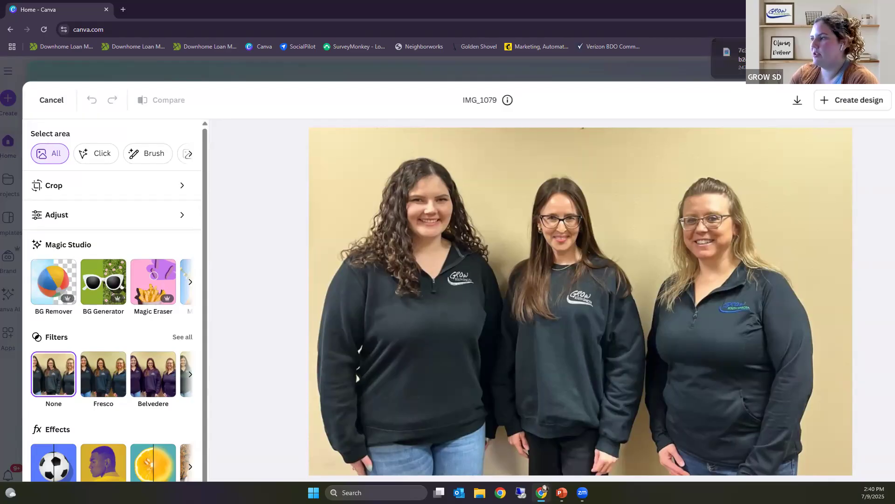
Step: View the downloaded photo file, close it, and create a new design from IMG_1079
left_click(765, 59)
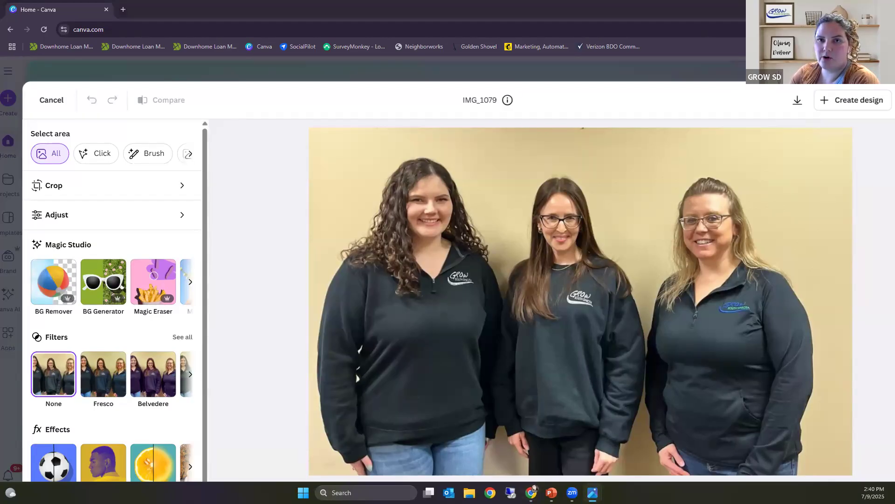
key("alt+F4")
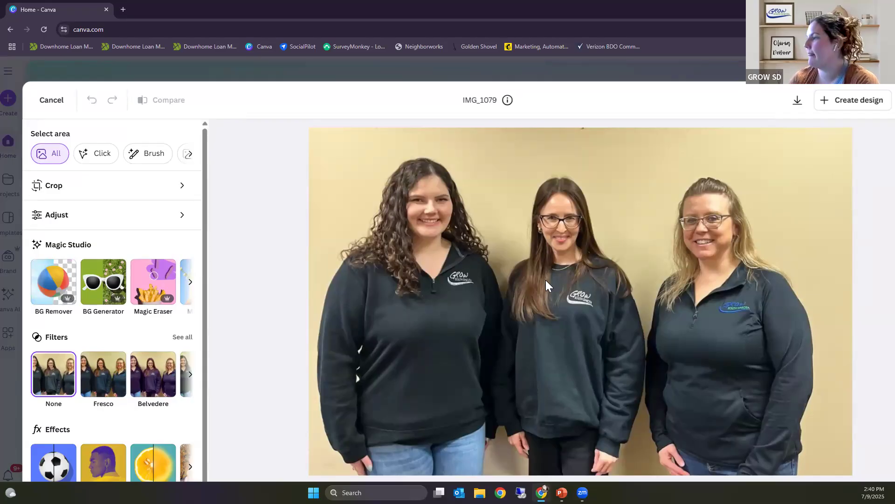
left_click(858, 101)
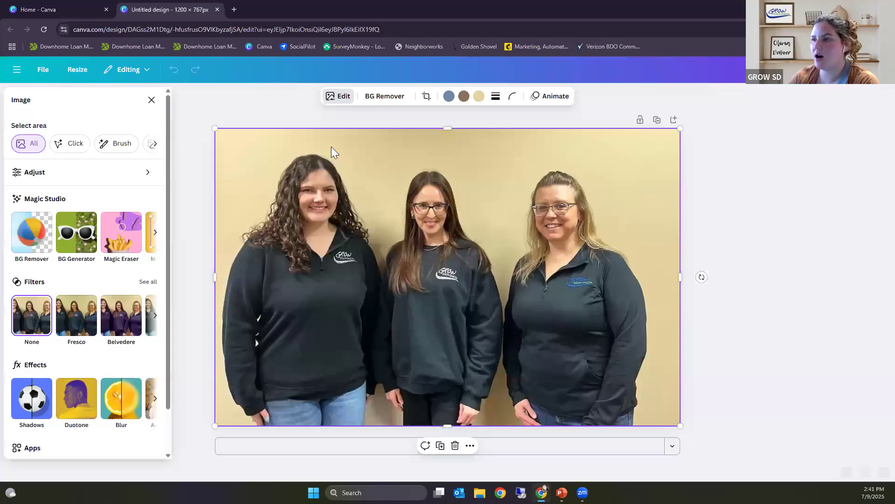
Step: Title the new photo design with the first names of the three women pictured and return to the home page
left_click(18, 68)
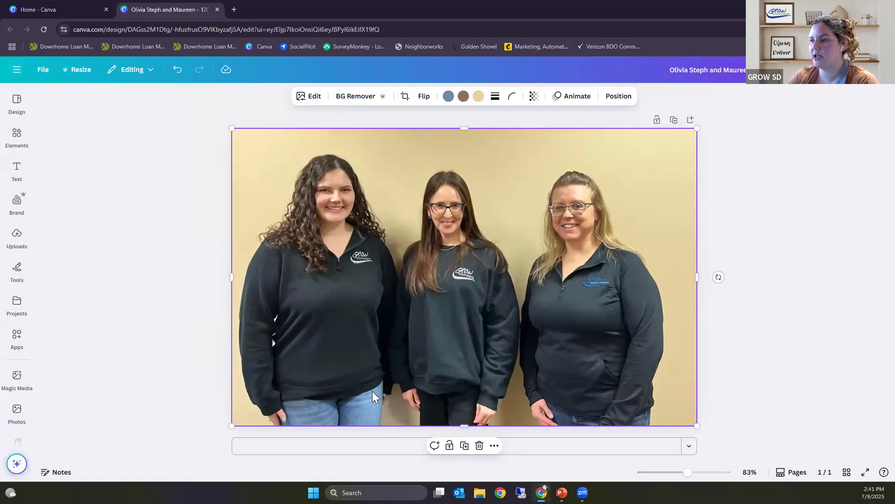
left_click(15, 71)
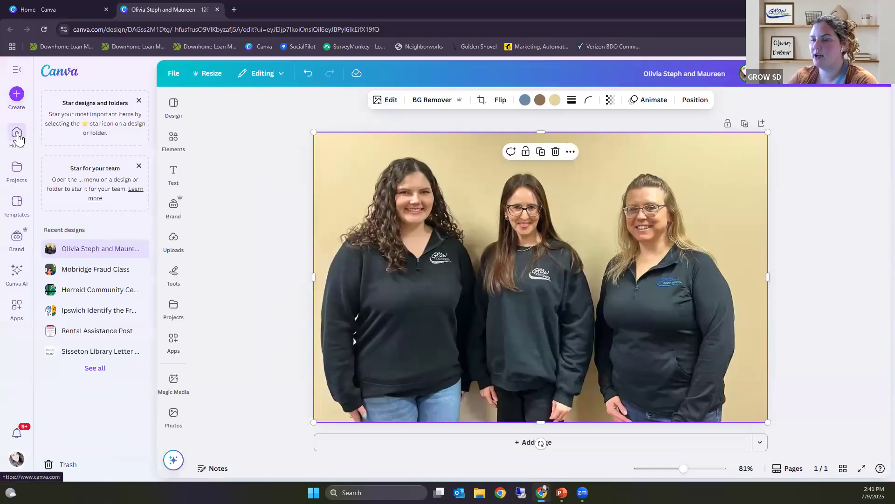
left_click(17, 137)
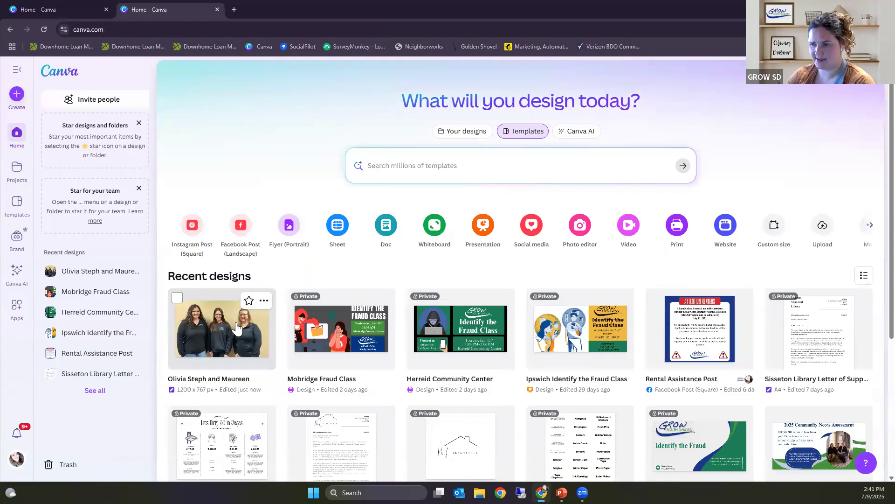
Step: Look through the folders the new group photo design can be moved to, without moving it
left_click(265, 302)
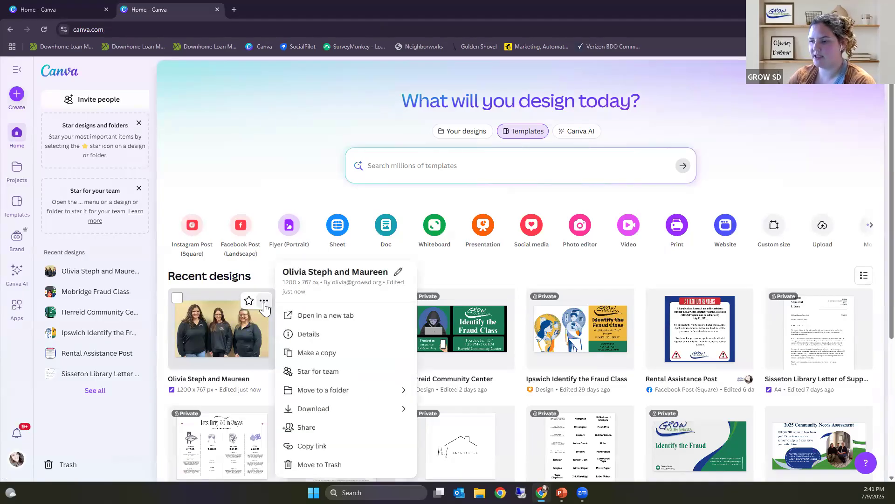
left_click(318, 391)
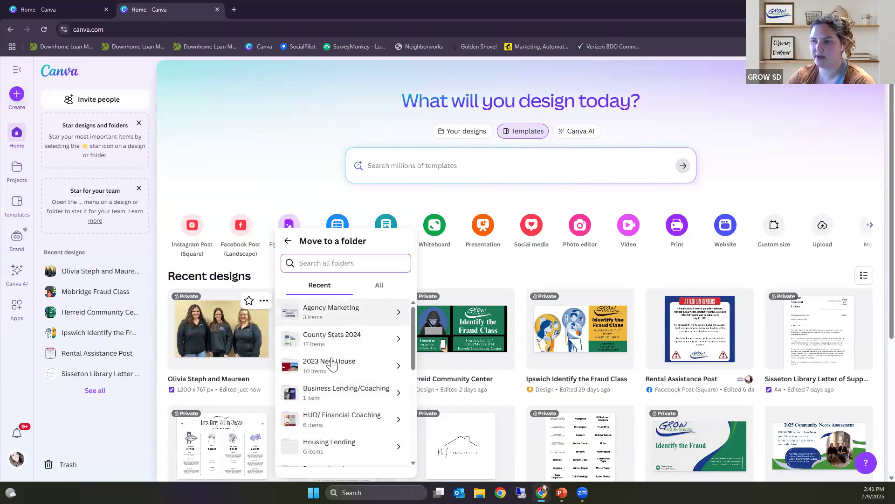
left_click(272, 162)
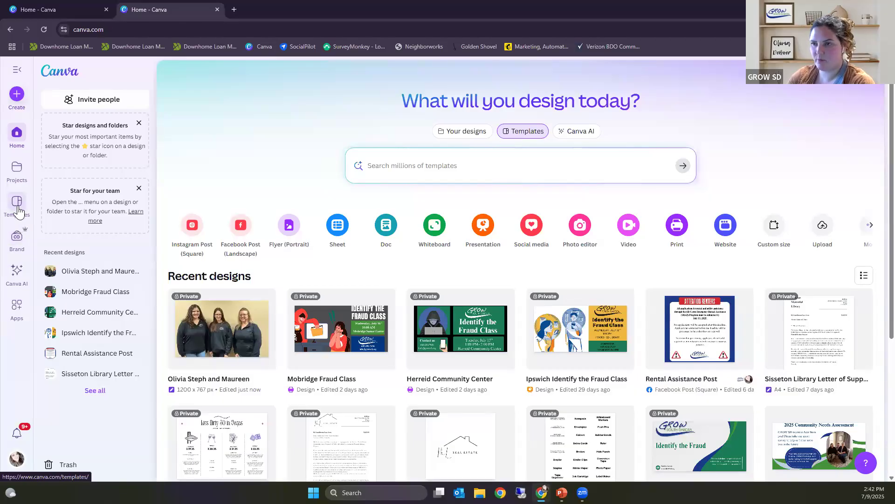
Step: Browse the full apps directory from the featured and trending apps down to the Video and animation category
left_click(17, 313)
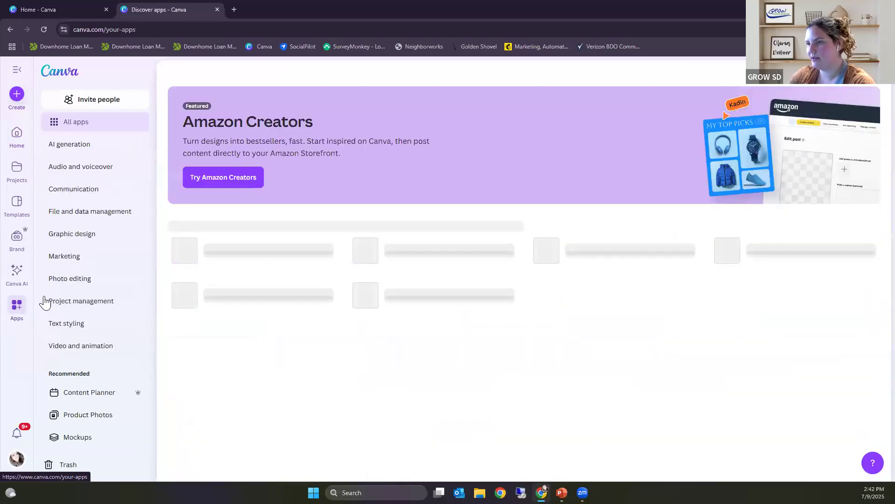
scroll(420, 312, "down", 3)
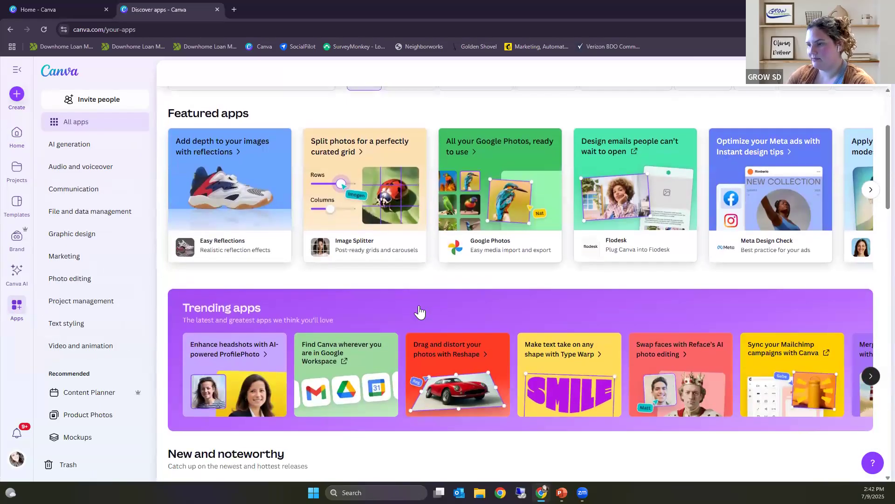
scroll(420, 311, "down", 6)
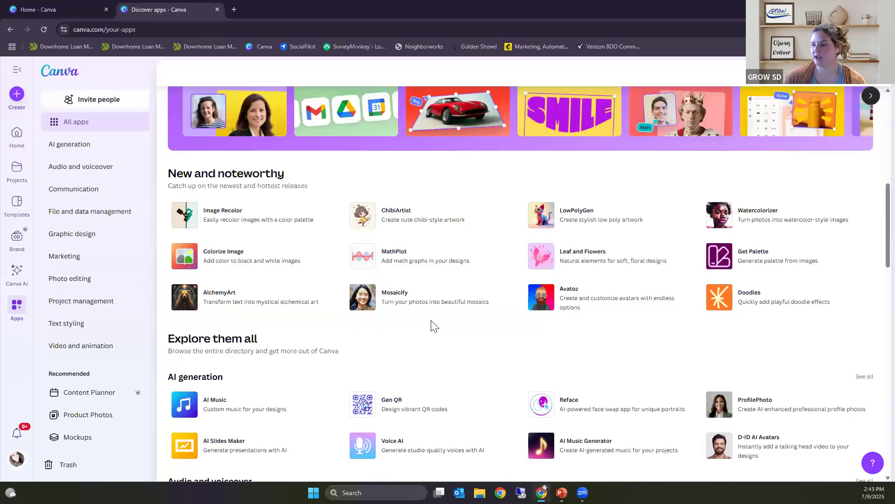
scroll(426, 320, "down", 7)
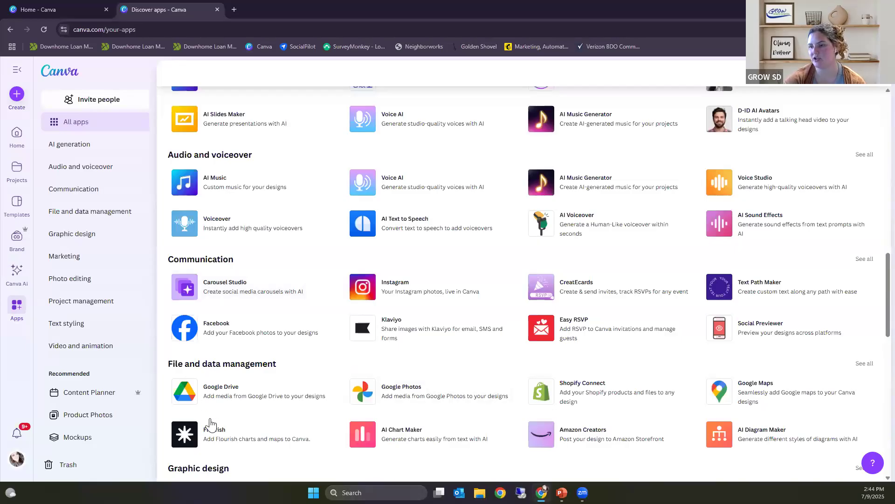
scroll(270, 406, "down", 3)
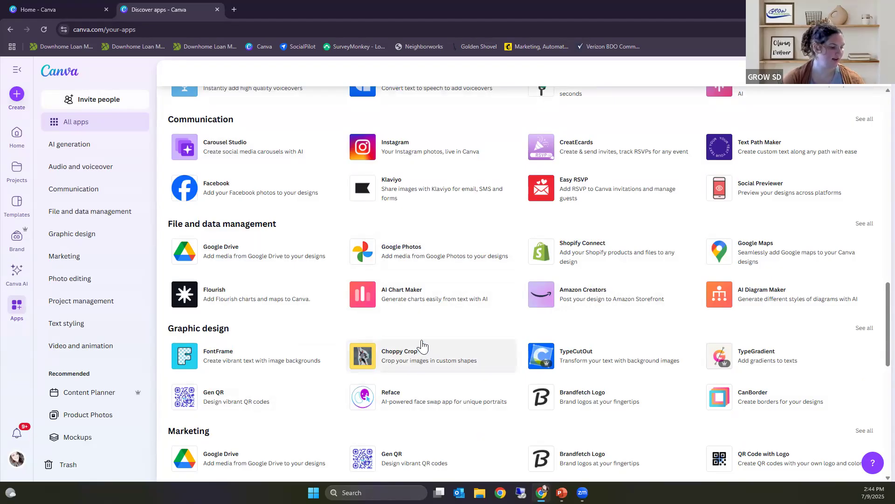
scroll(424, 351, "down", 3)
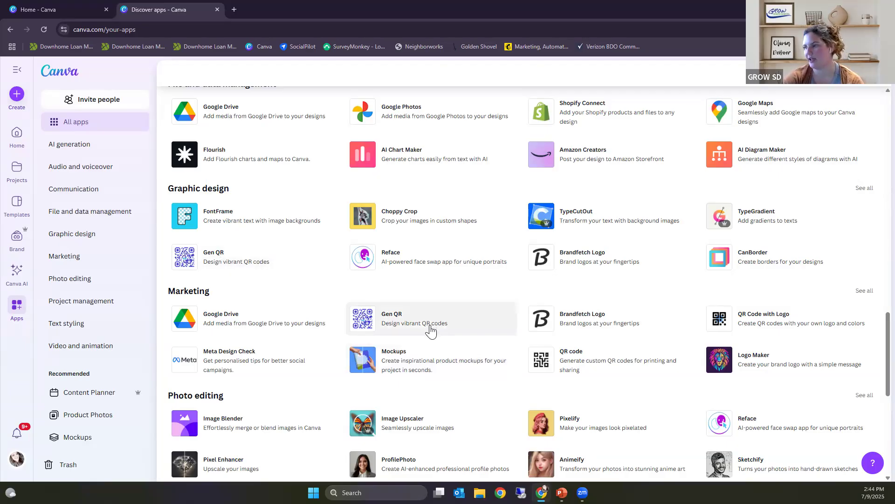
scroll(413, 390, "down", 3)
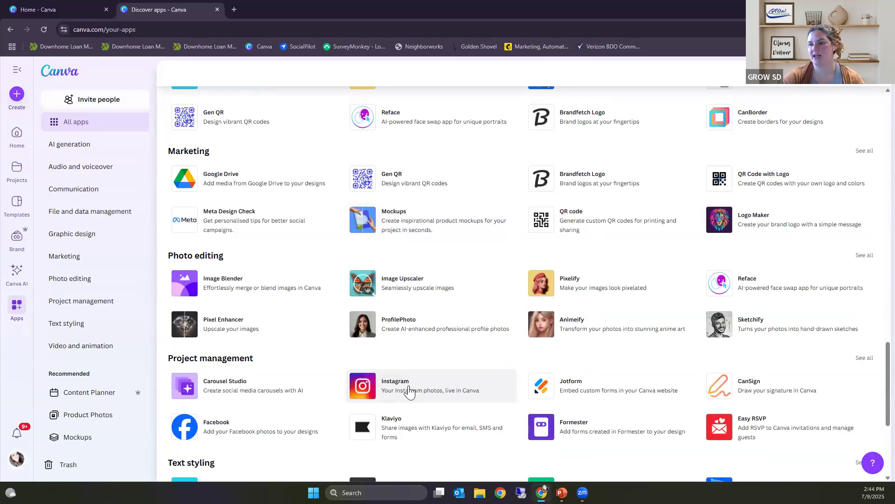
scroll(410, 392, "down", 5)
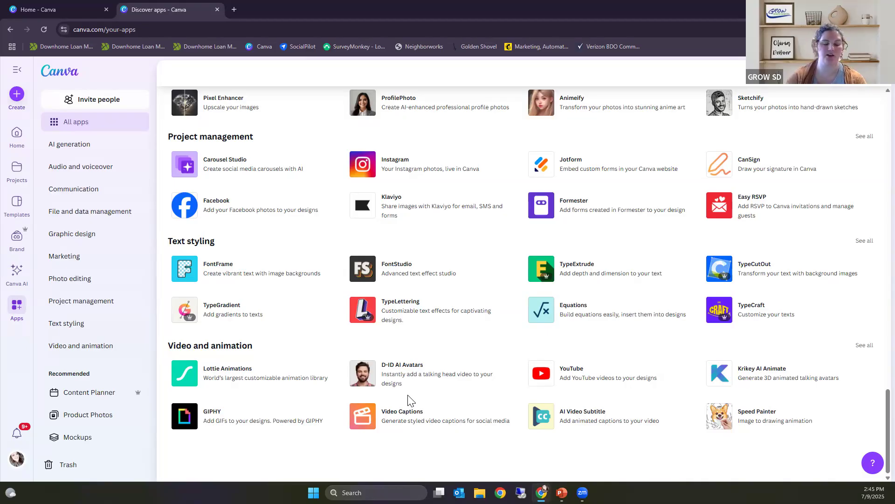
Step: Open the details of the Gen QR app from the Graphic design category
scroll(391, 402, "up", 5)
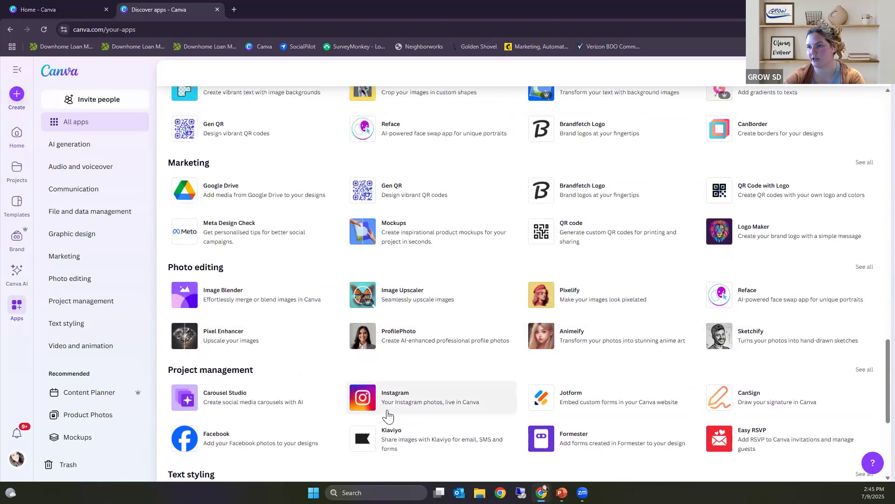
scroll(294, 314, "up", 2)
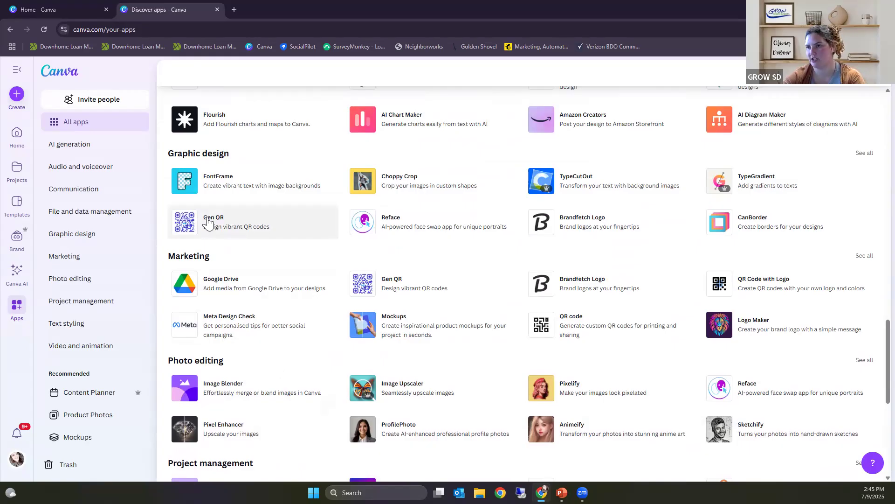
left_click(248, 228)
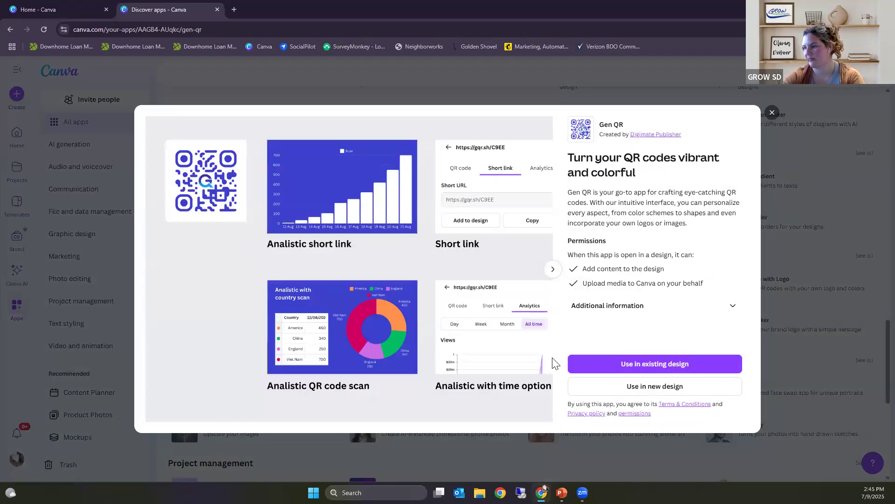
Step: Use the Gen QR app in a new design, choosing the Postcard (Landscape) format at 5.5 × 4.3 in
left_click(644, 390)
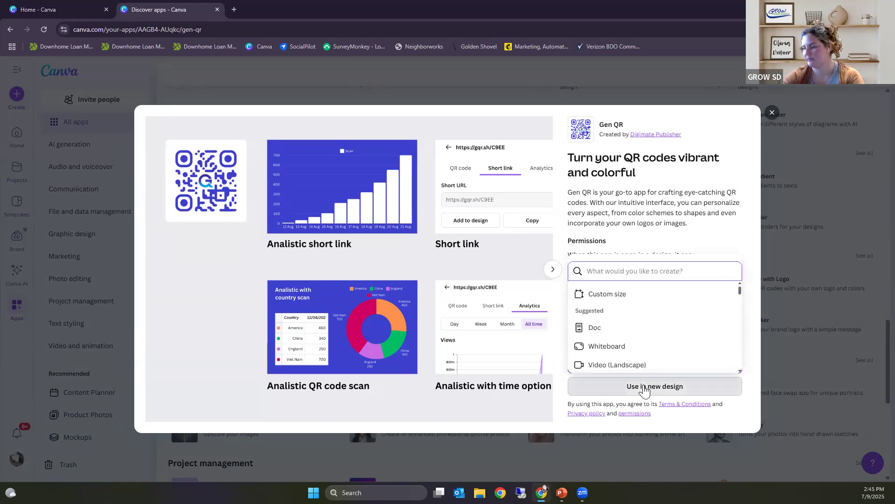
scroll(638, 347, "down", 4)
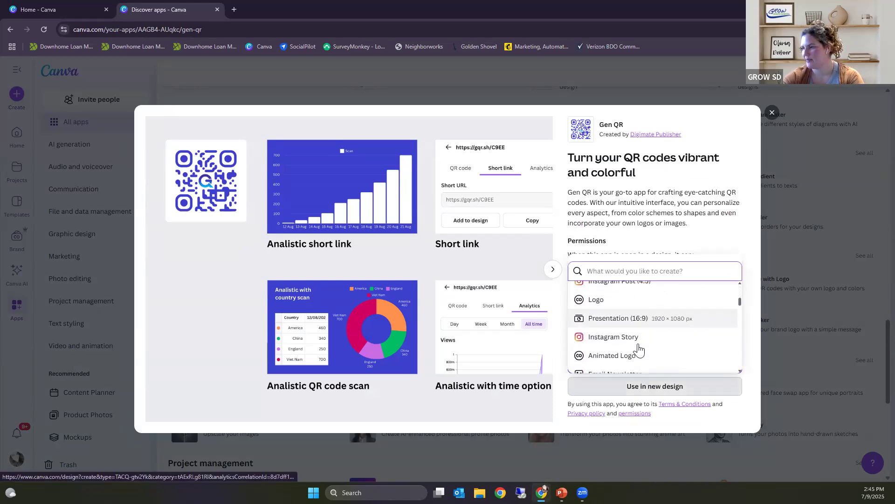
scroll(652, 341, "up", 2)
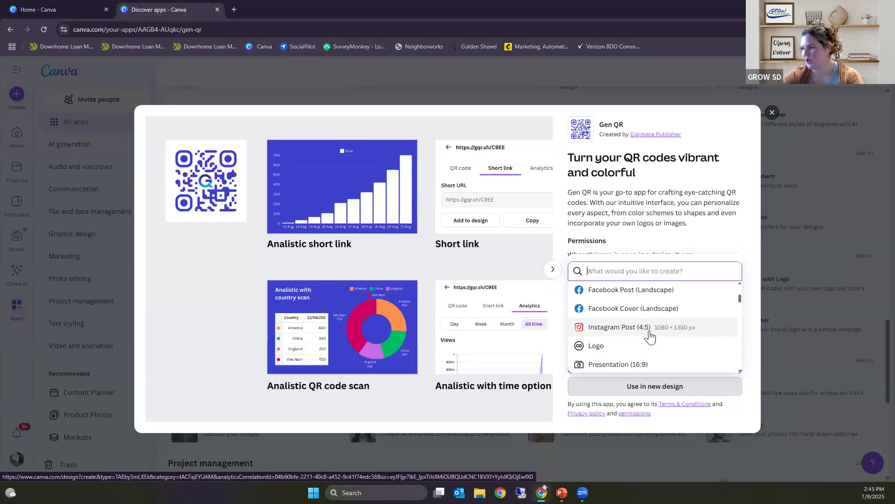
scroll(649, 338, "down", 2)
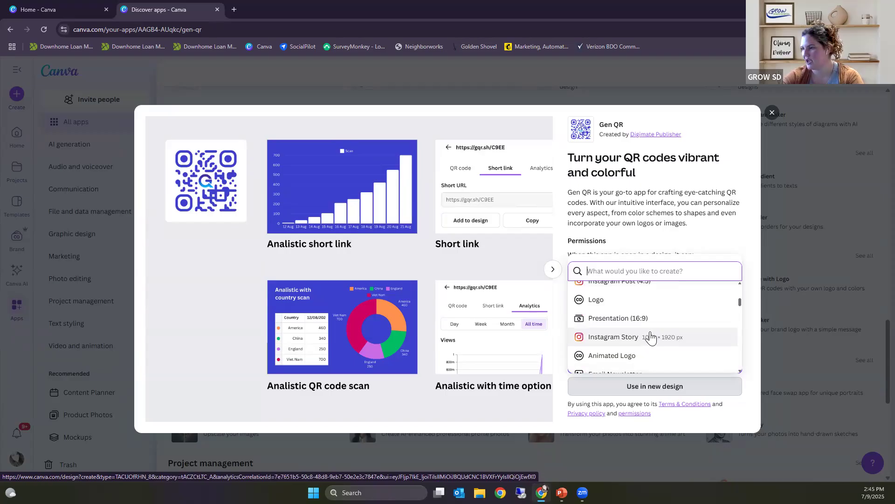
scroll(651, 337, "down", 2)
scroll(647, 336, "down", 2)
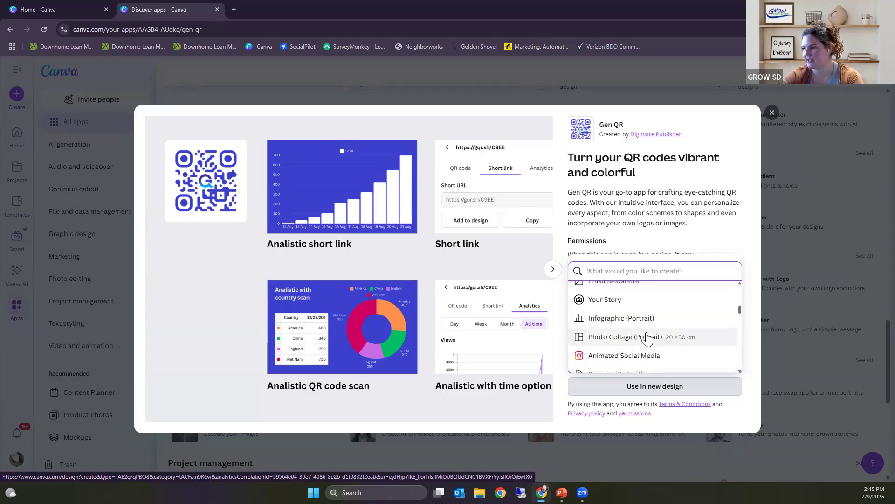
scroll(647, 338, "down", 2)
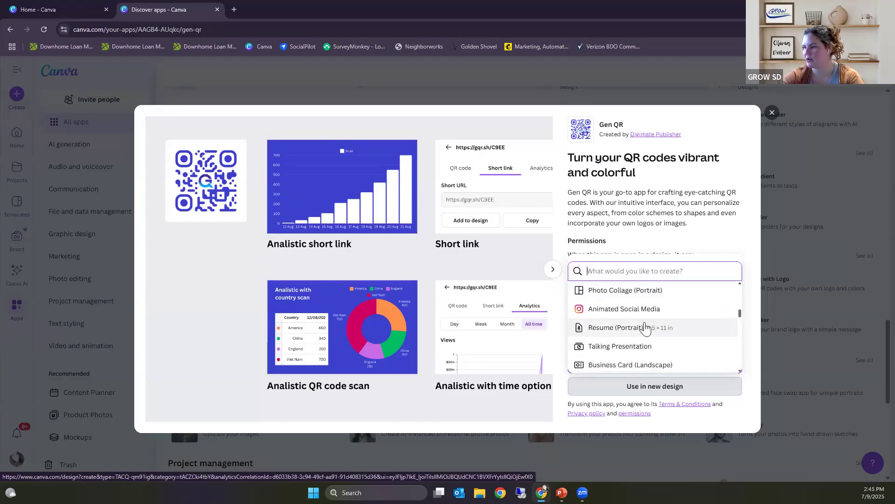
scroll(653, 346, "down", 4)
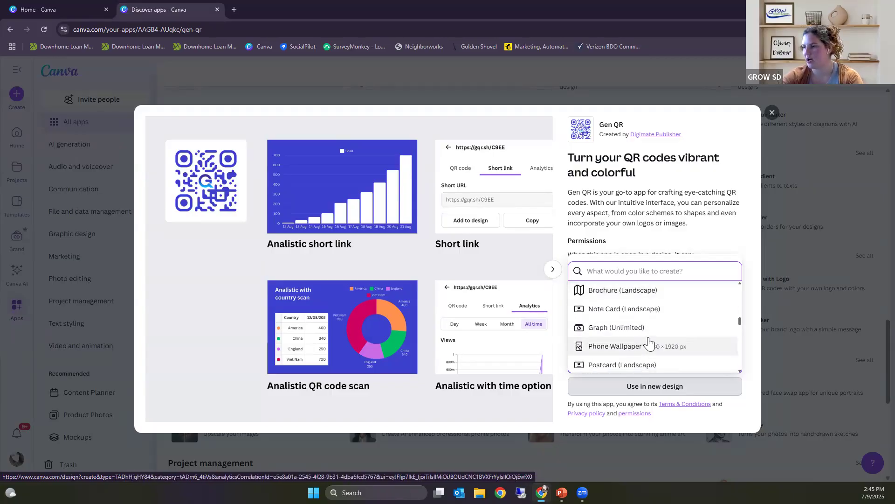
scroll(650, 343, "down", 2)
scroll(649, 342, "down", 5)
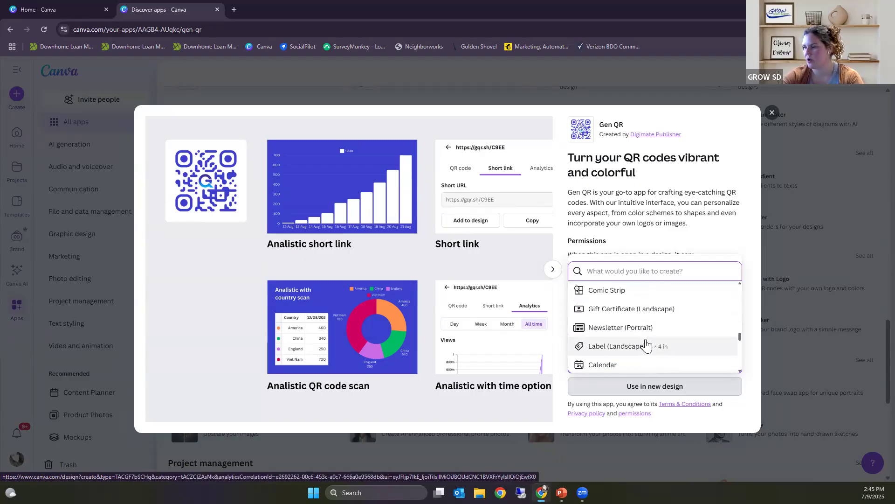
scroll(648, 346, "down", 3)
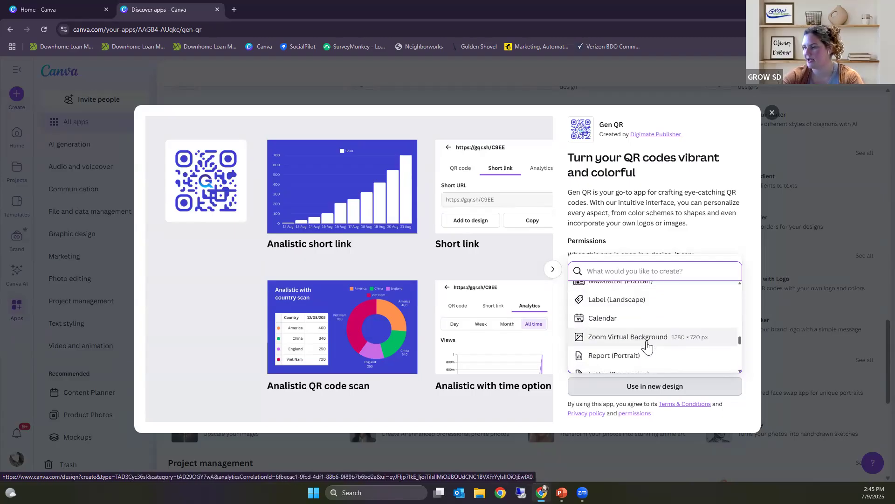
scroll(647, 345, "down", 5)
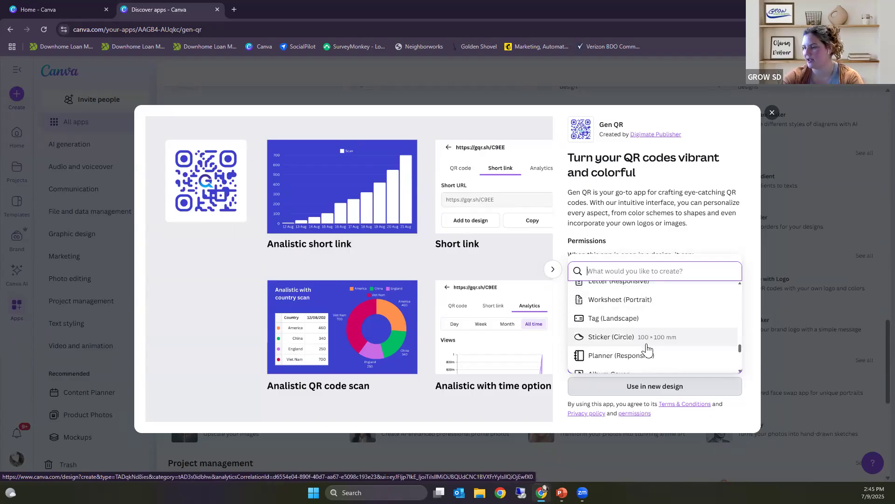
scroll(647, 346, "down", 3)
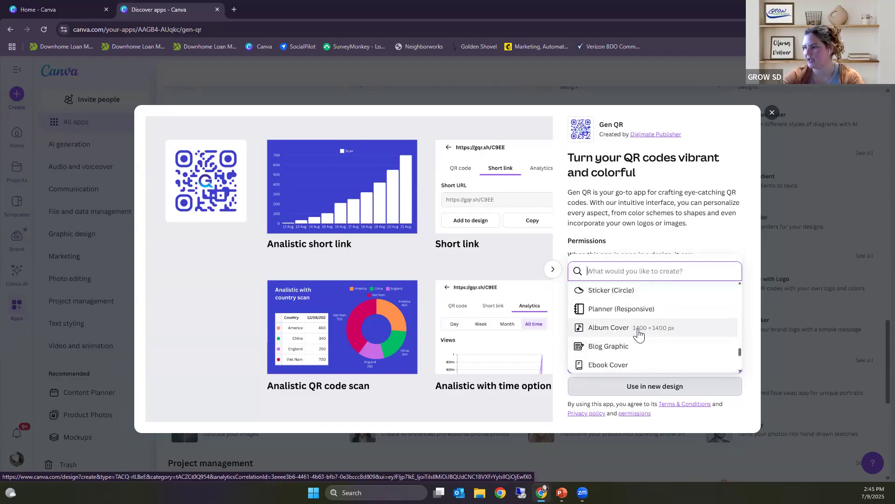
scroll(639, 336, "down", 3)
scroll(640, 346, "down", 8)
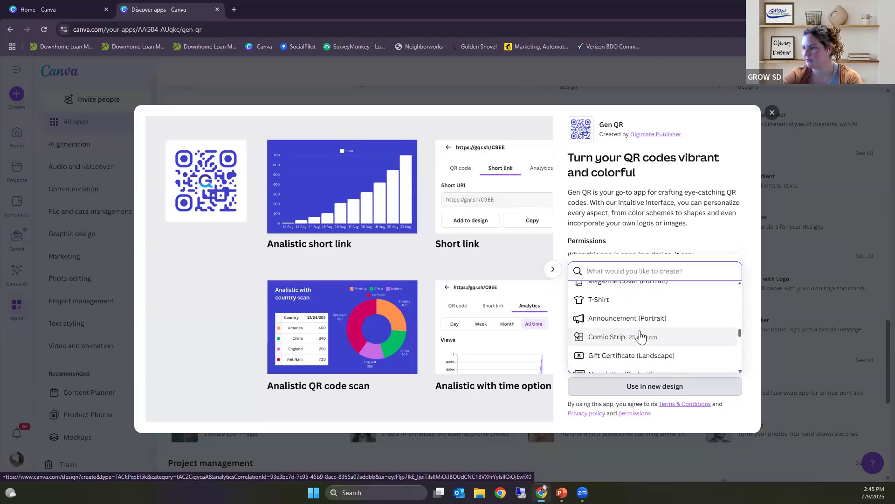
scroll(640, 336, "up", 2)
scroll(634, 331, "up", 2)
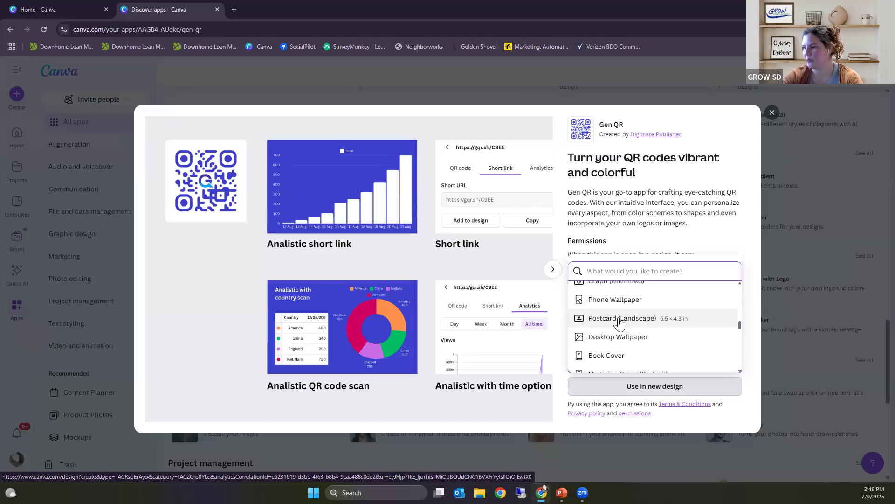
left_click(623, 319)
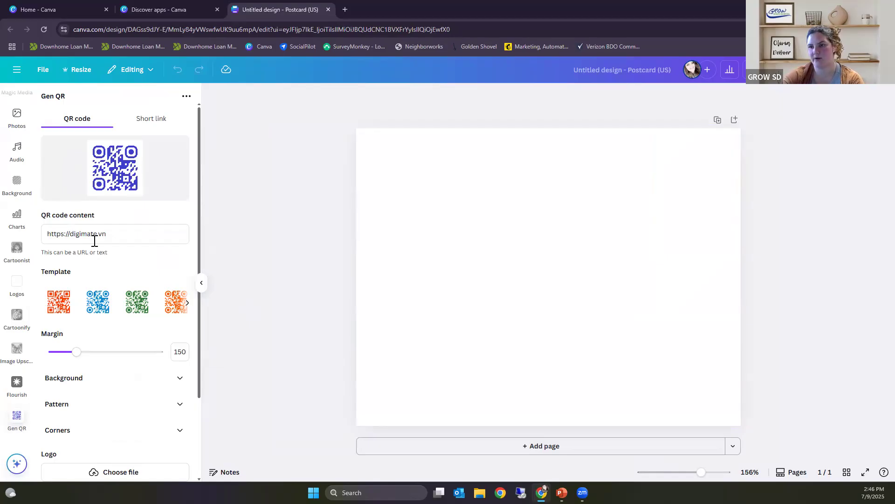
left_click_drag(118, 234, 24, 233)
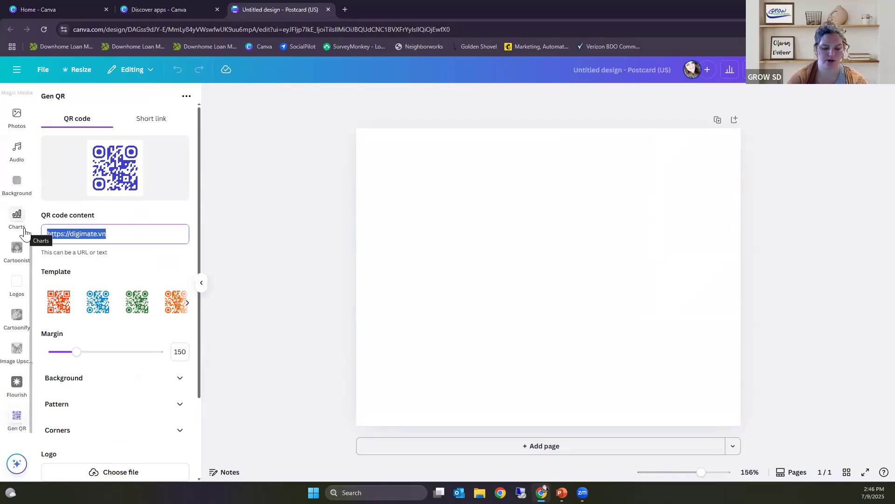
type("ww")
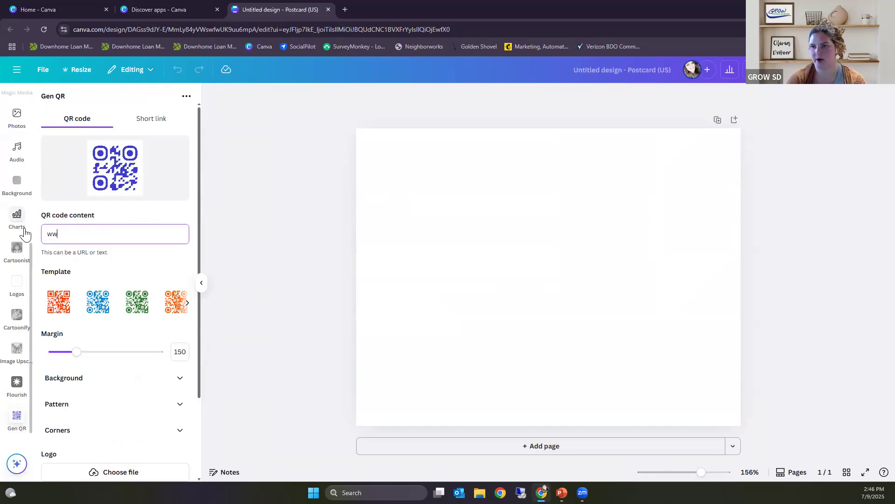
type("w")
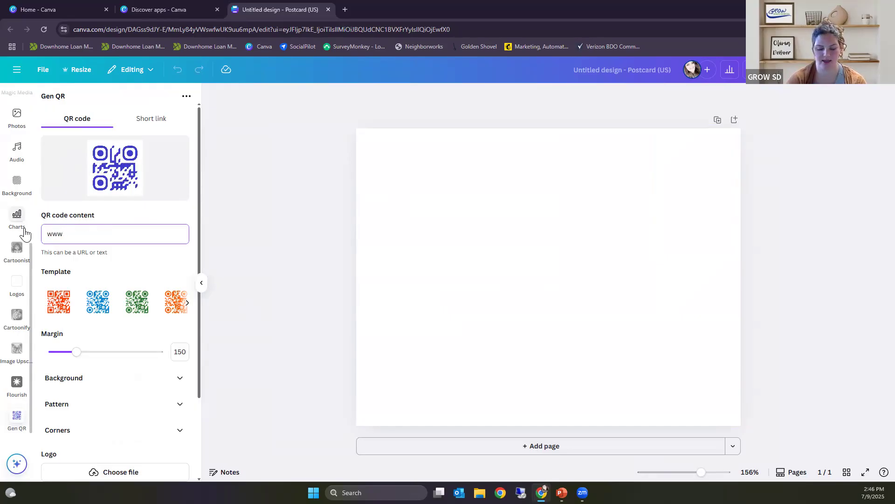
type(".growsd")
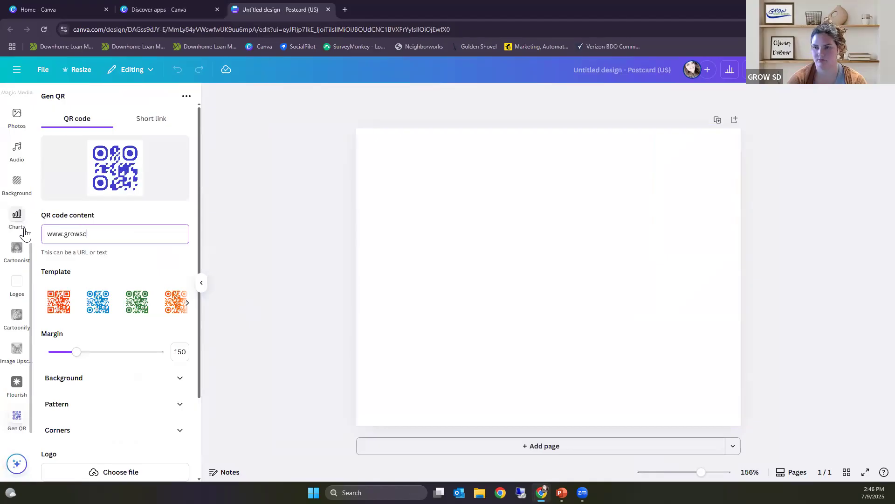
type(".oirg")
key("BackSpace")
key("BackSpace")
key("BackSpace")
type("rg")
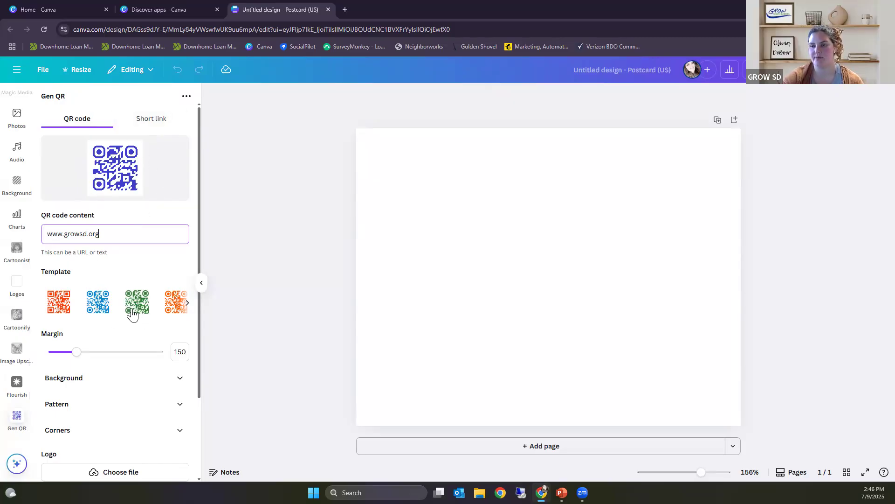
Step: Apply the dark gray template with circular corners to the QR code, keeping the margin at 150
left_click(188, 304)
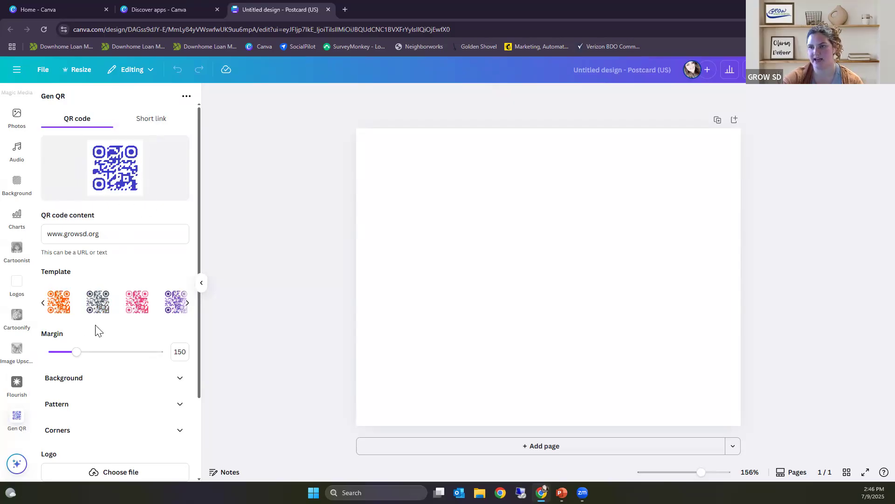
left_click(98, 302)
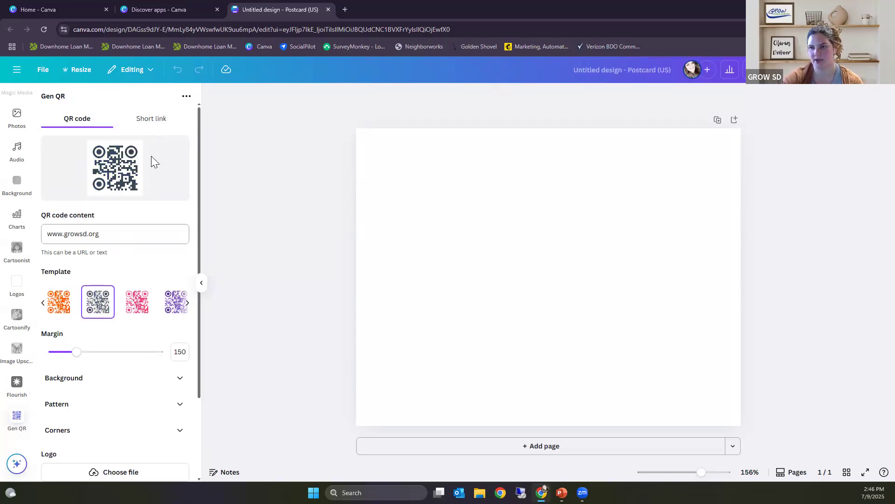
left_click(186, 308)
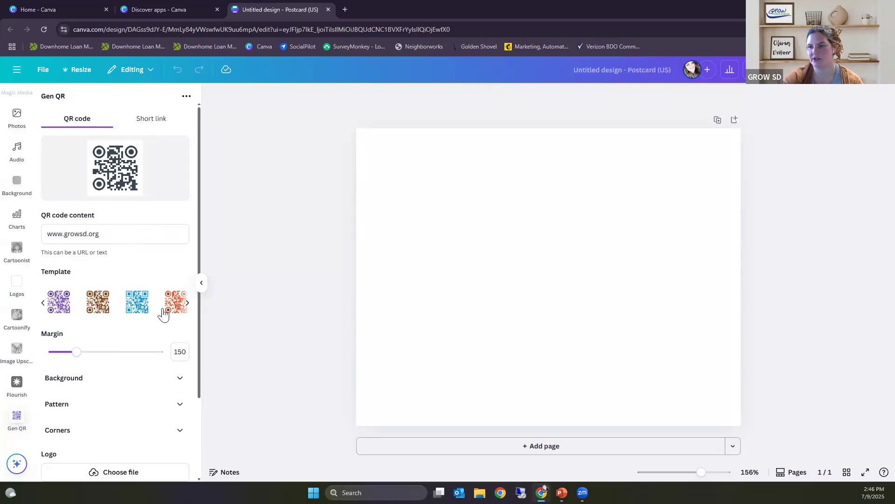
scroll(140, 324, "down", 1)
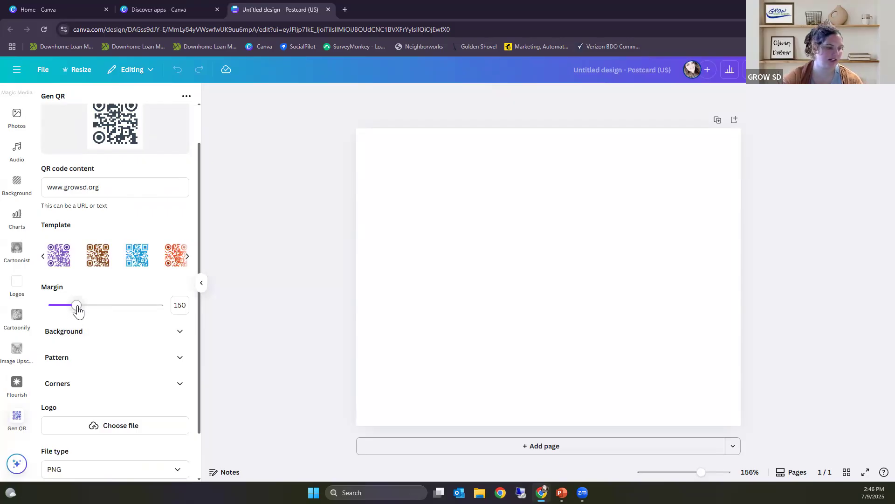
mouse_move(76, 313)
left_mouse_down()
mouse_move(94, 314)
mouse_move(77, 317)
left_mouse_up()
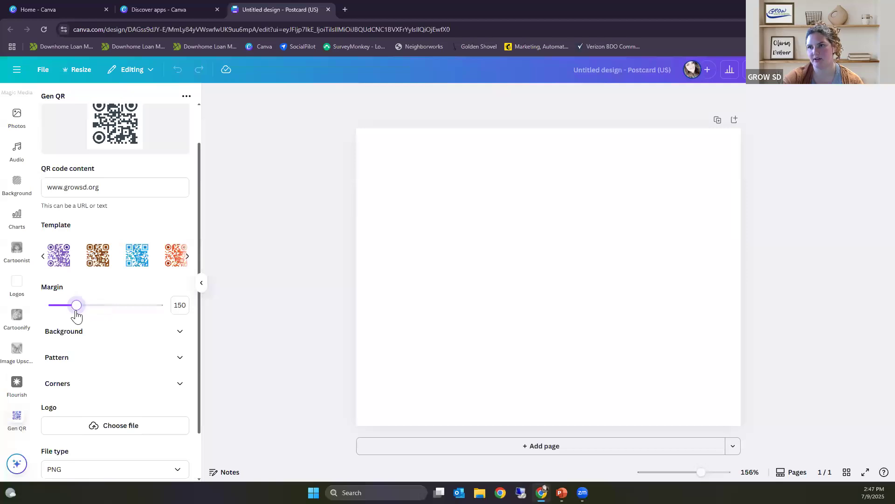
scroll(131, 189, "up", 2)
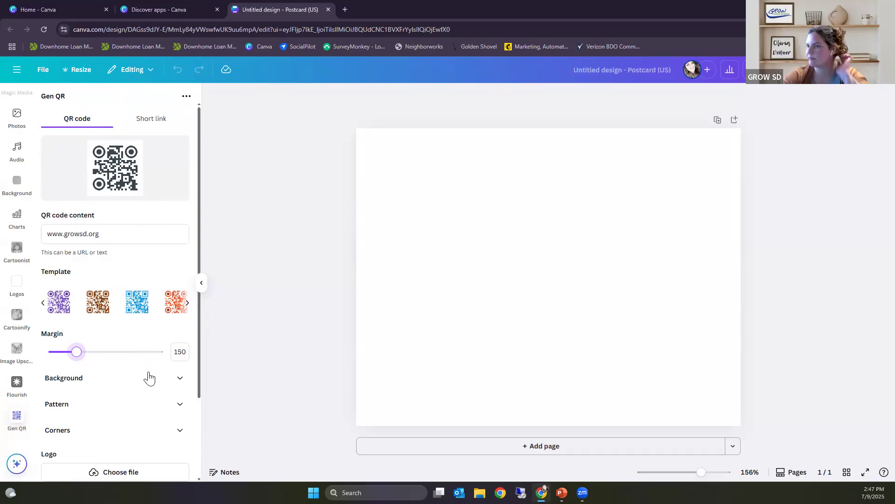
Step: Try the radial gradient for the QR code background fill, and settle on the linear gradient
scroll(158, 366, "down", 2)
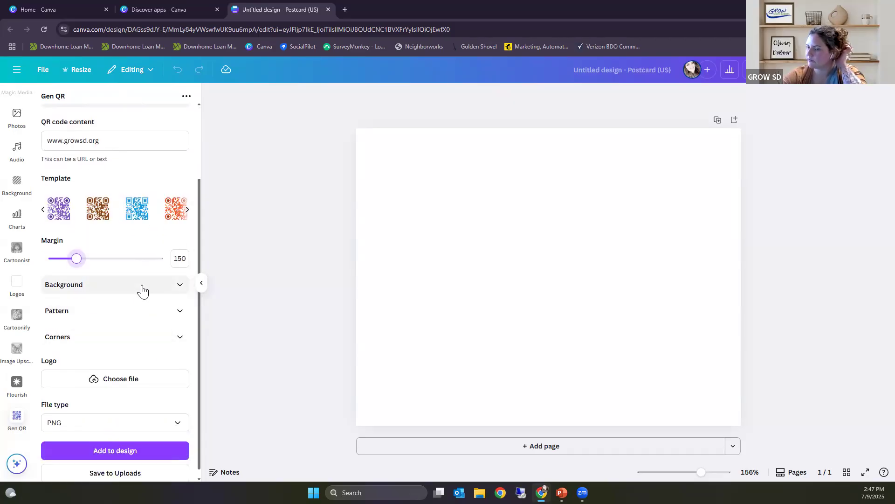
left_click(141, 286)
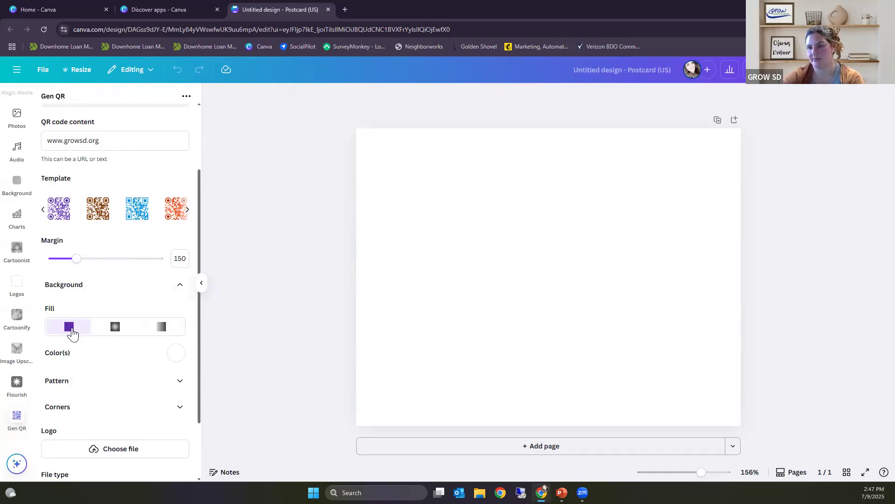
left_click(117, 331)
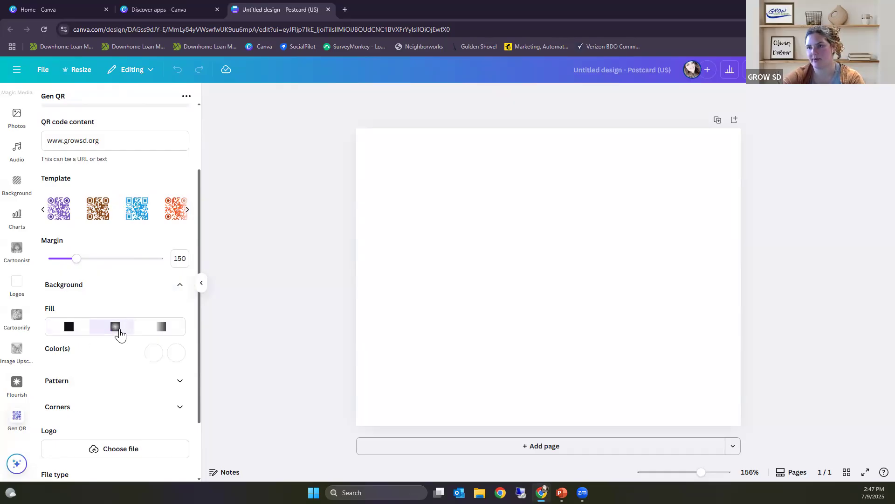
scroll(143, 341, "down", 3)
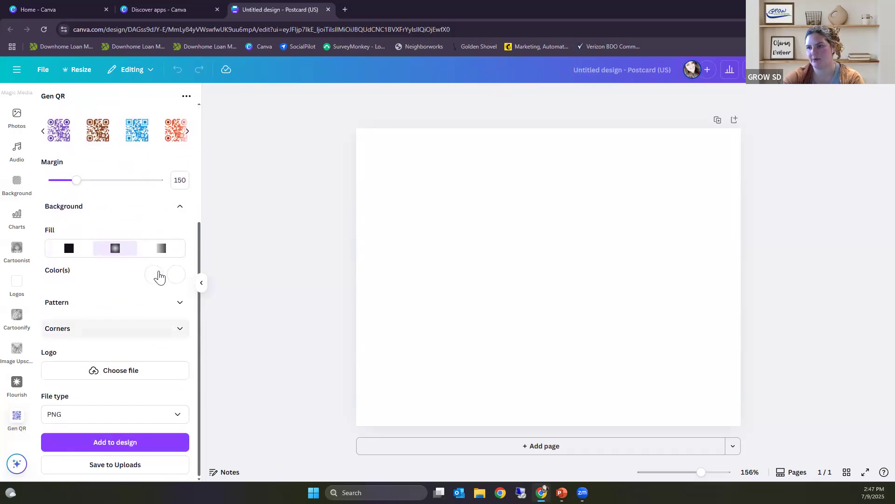
left_click(163, 252)
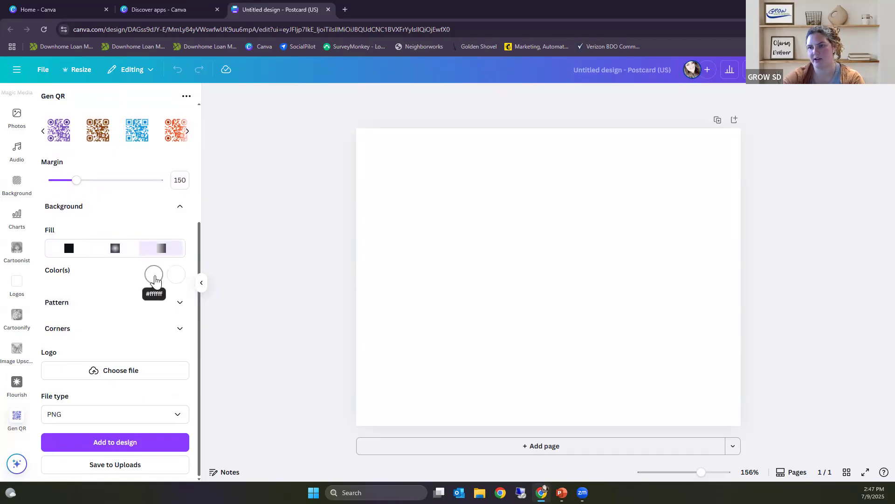
Step: Set the background gradient's two colors to blue #3E0BEB and dark red #A41616
left_click(154, 275)
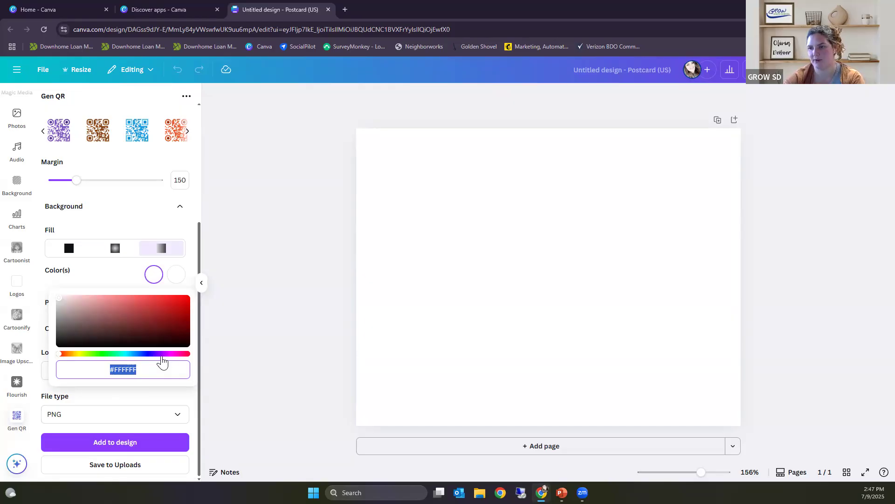
left_click(150, 354)
left_click(184, 299)
left_click(179, 276)
left_click(180, 278)
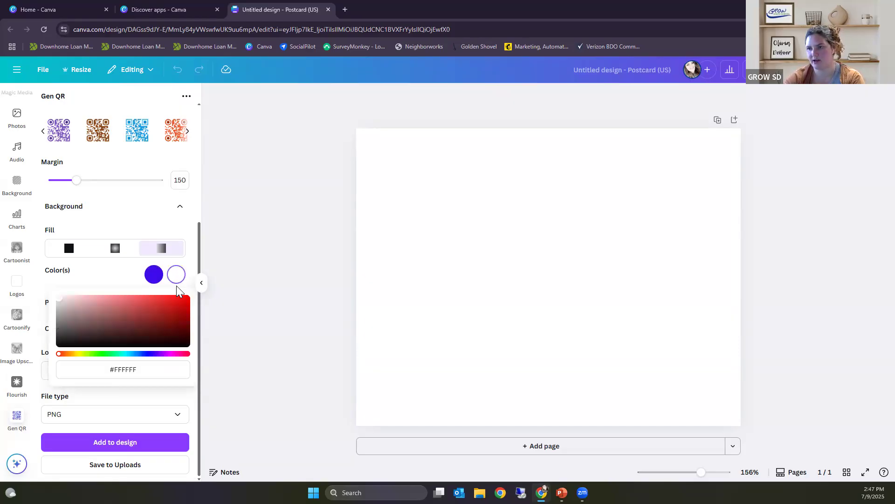
left_click(172, 315)
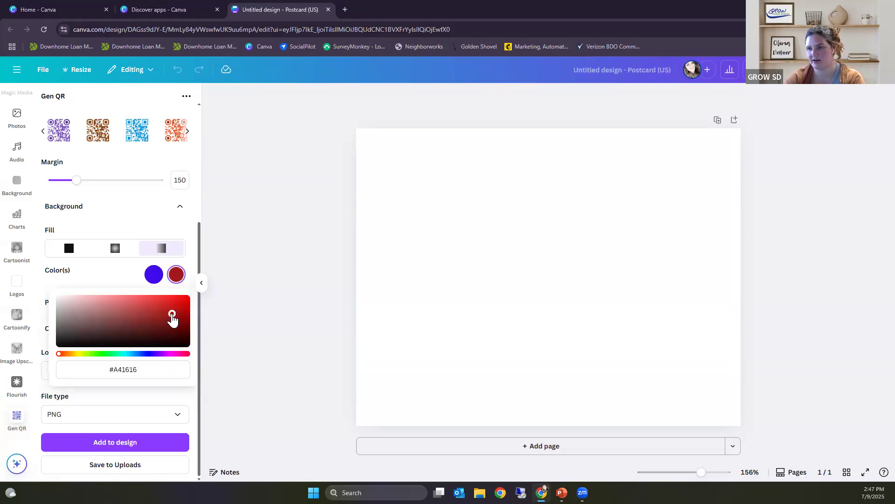
left_click(106, 278)
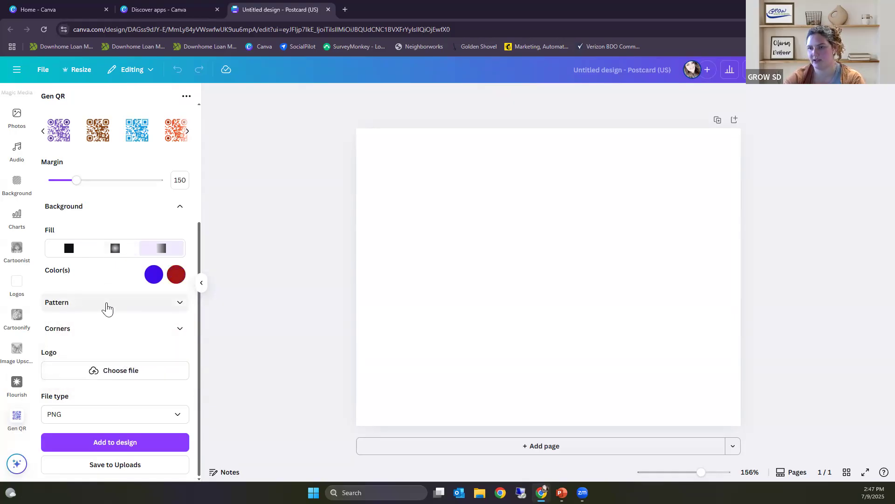
Step: Try the rounded shape for the QR code pattern, and set it to the larger square, checking the preview
left_click(106, 308)
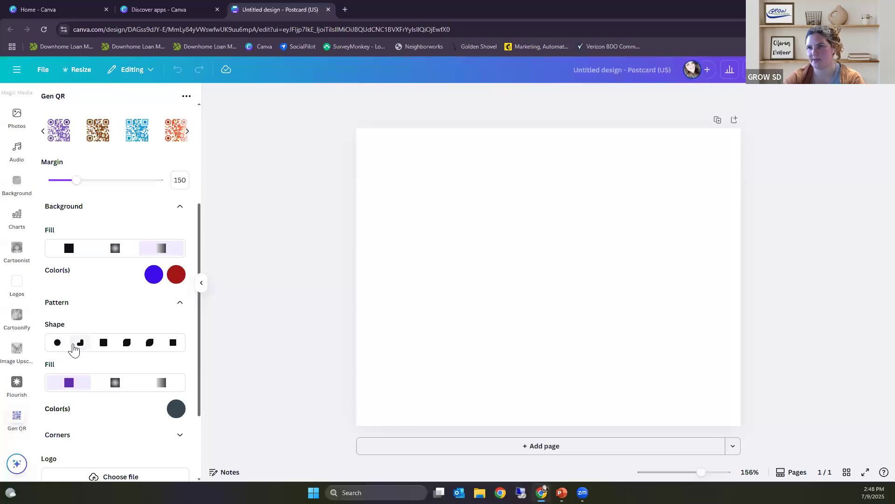
left_click(80, 346)
scroll(107, 357, "up", 4)
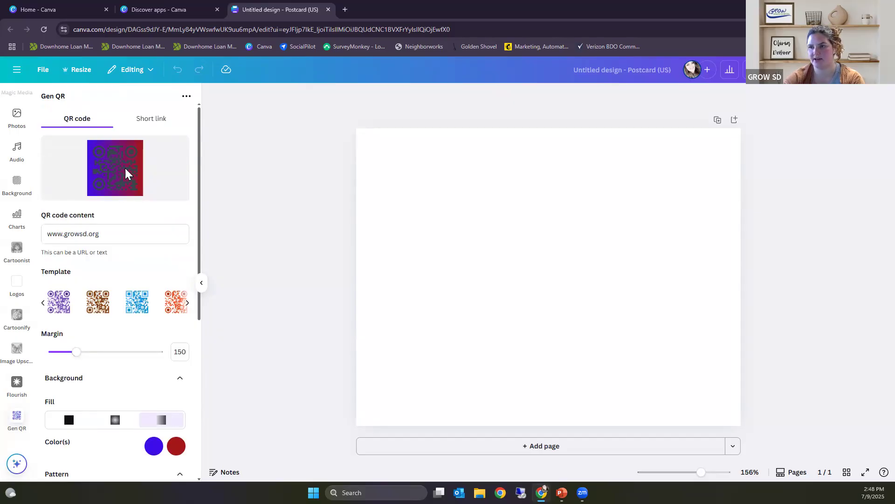
scroll(125, 177, "down", 5)
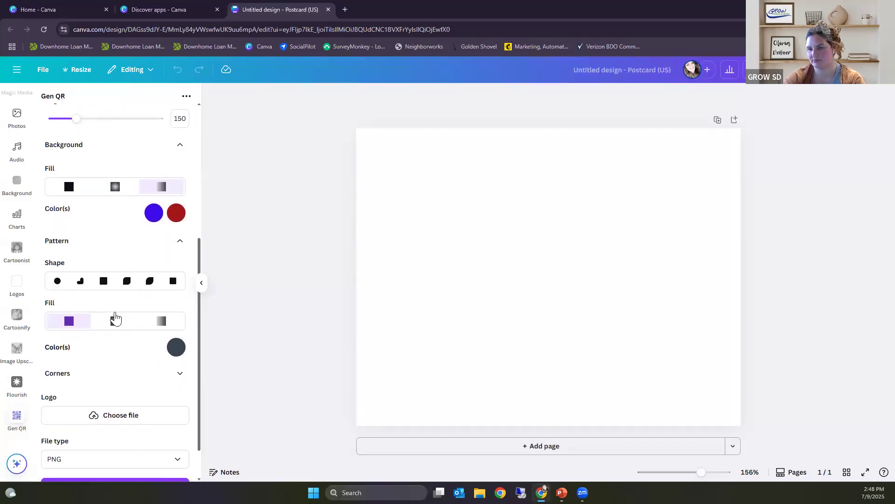
left_click(103, 285)
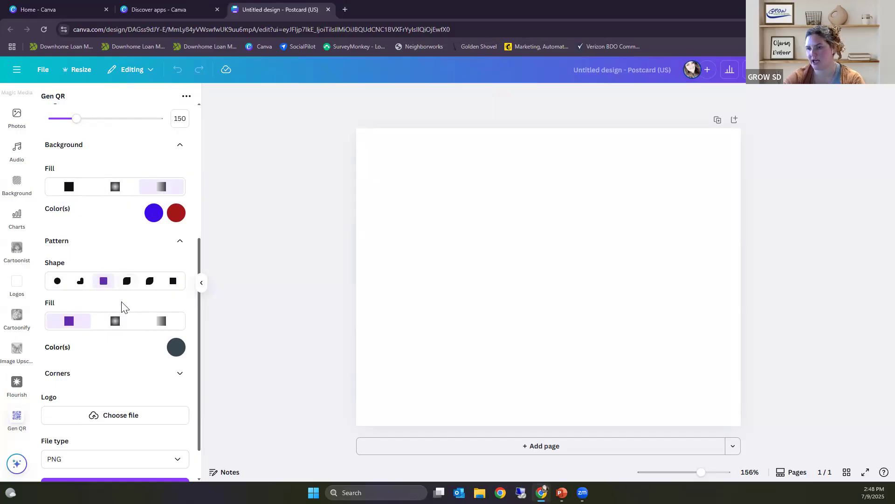
scroll(140, 318, "up", 5)
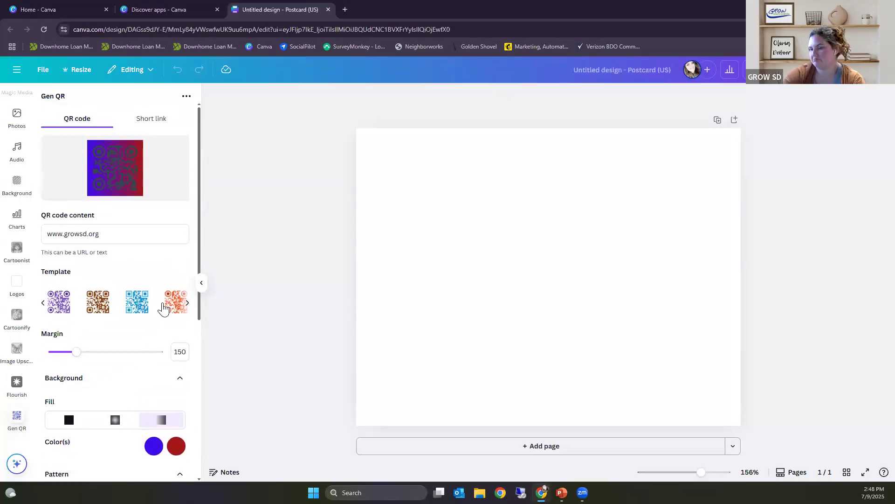
Step: Set the QR code pattern fill to a radial gradient and check the preview
scroll(158, 314, "down", 4)
scroll(148, 365, "down", 2)
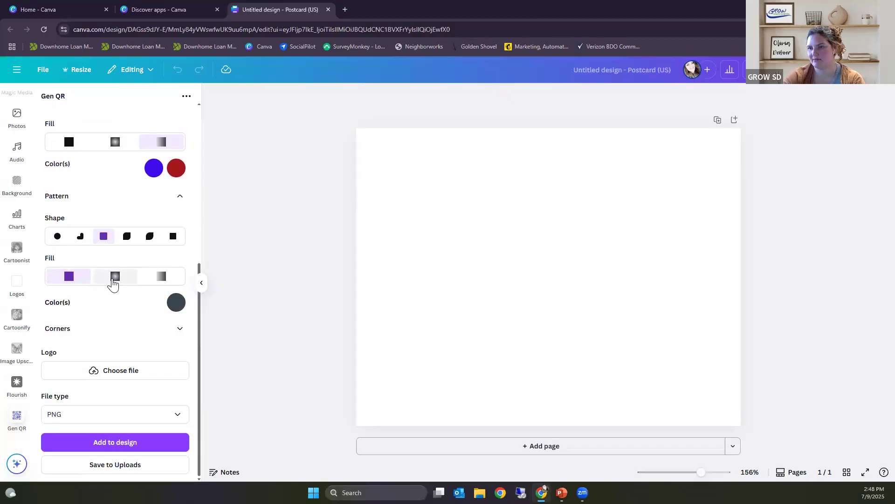
left_click(118, 279)
scroll(134, 319, "up", 6)
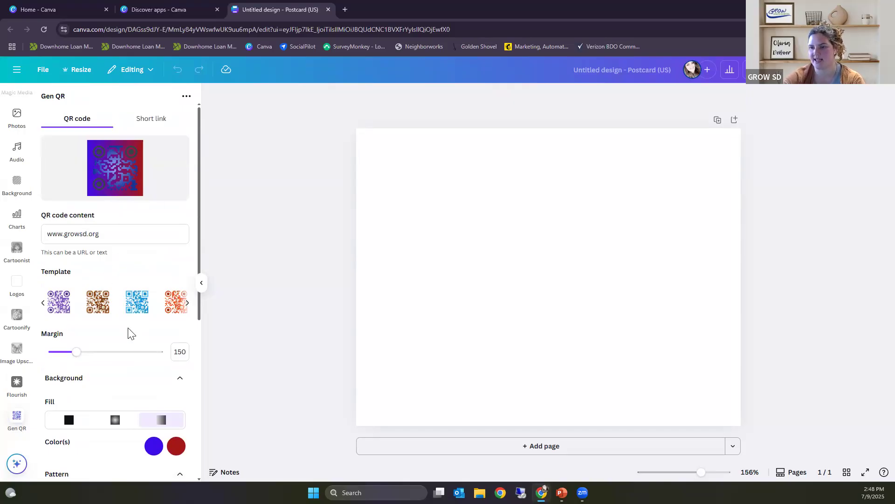
Step: Change the background gradient's colors to near-white #EBEAEF and a very pale pink, and check the preview
scroll(133, 336, "down", 4)
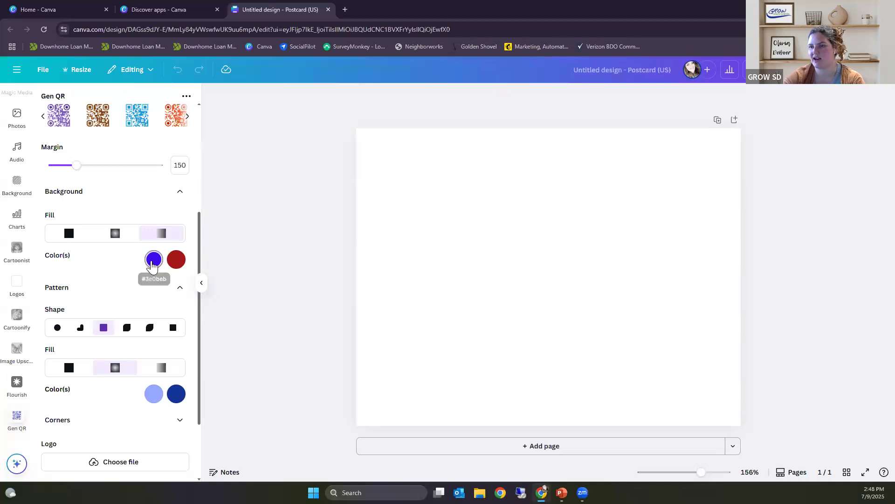
left_click(153, 262)
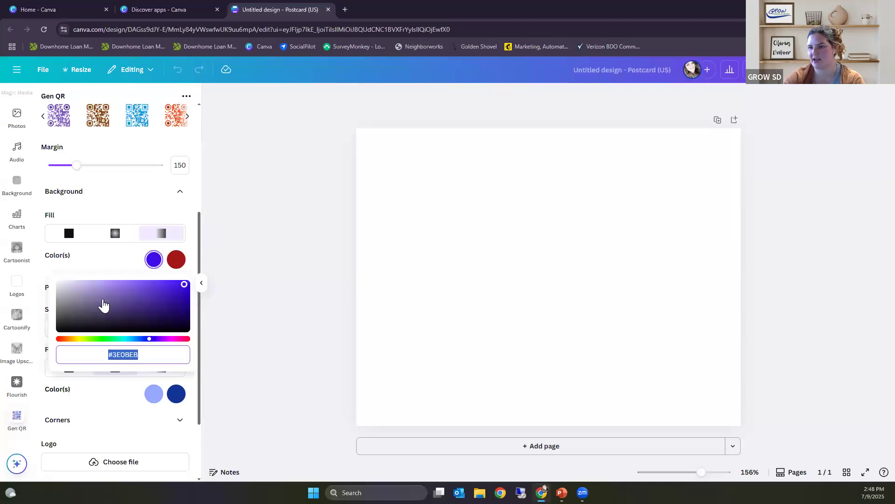
left_click(59, 284)
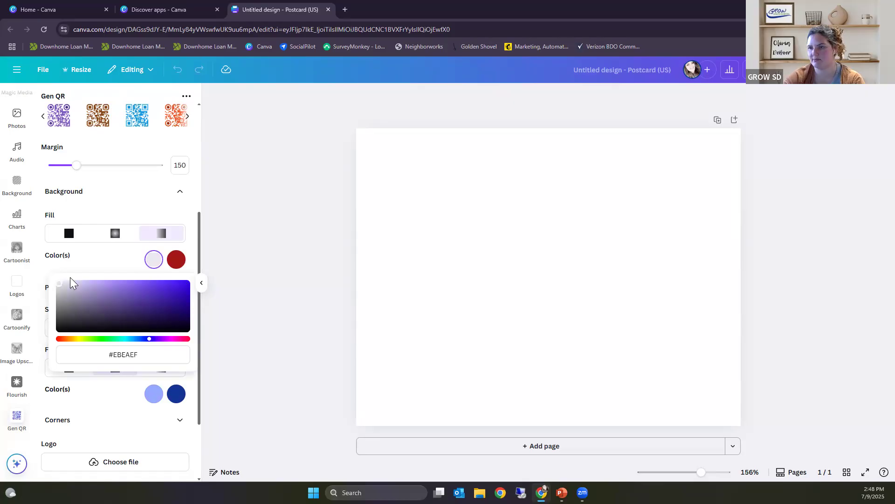
left_click(176, 259)
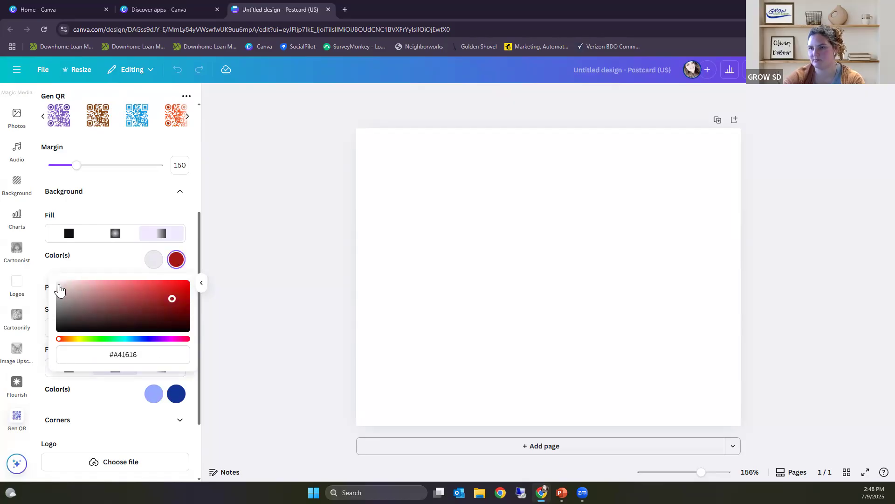
left_click(60, 283)
left_click(100, 264)
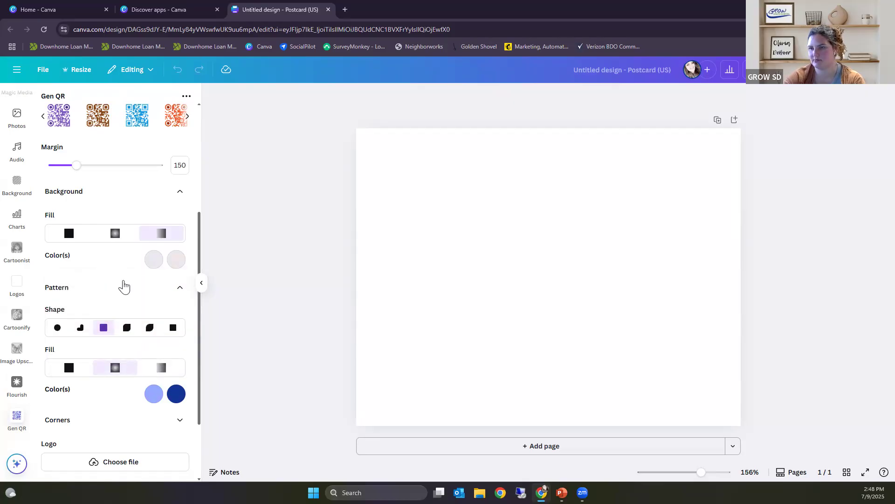
scroll(124, 286, "up", 4)
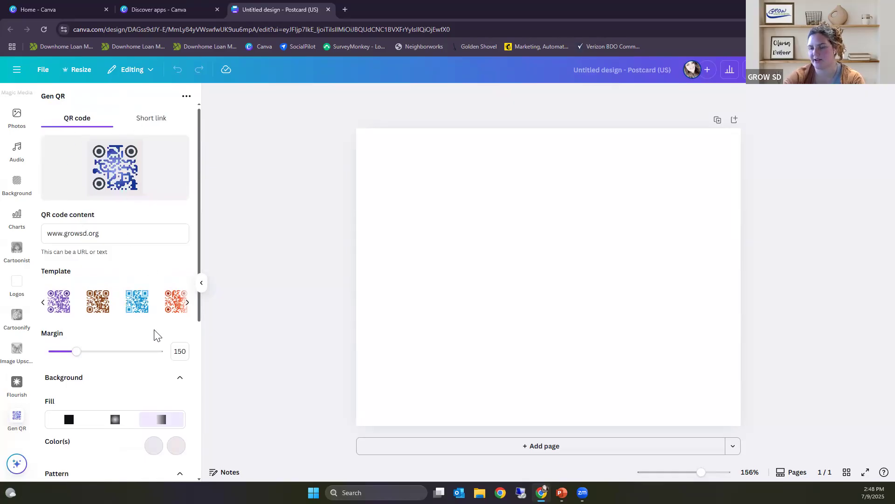
Step: Set the external shape of the QR code's corners to a circle and check the preview
scroll(154, 334, "down", 6)
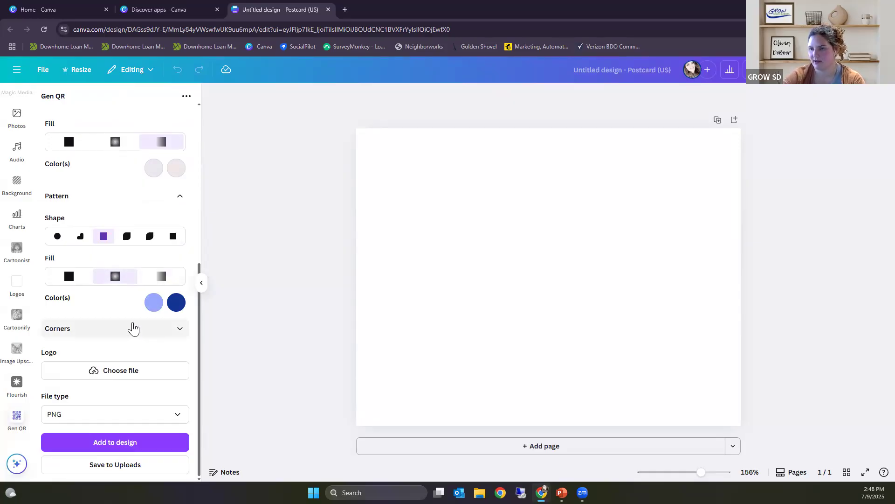
left_click(130, 334)
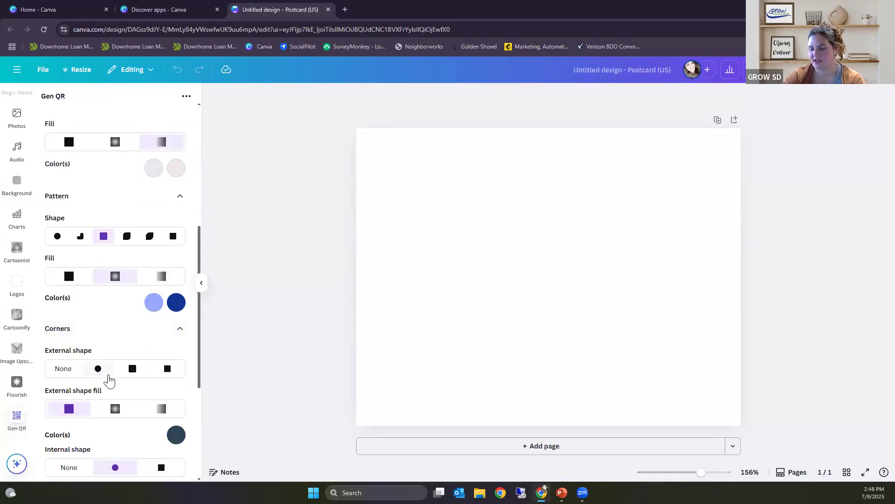
scroll(107, 368, "down", 1)
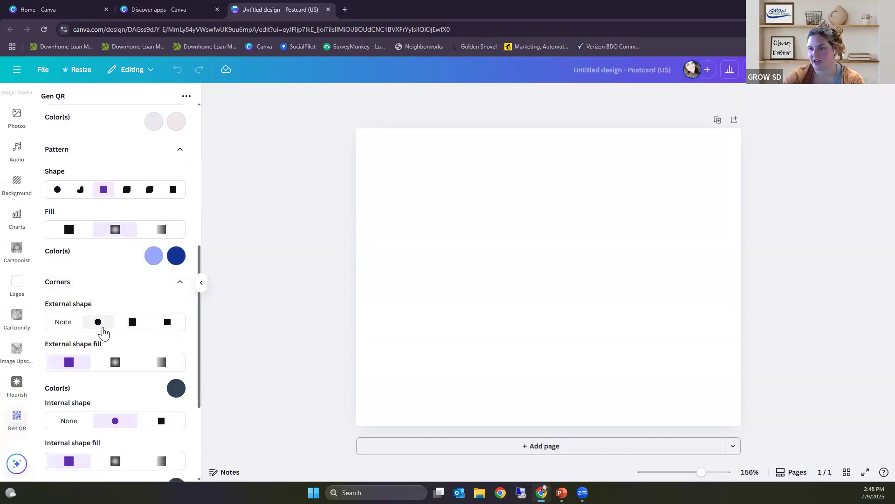
left_click(101, 330)
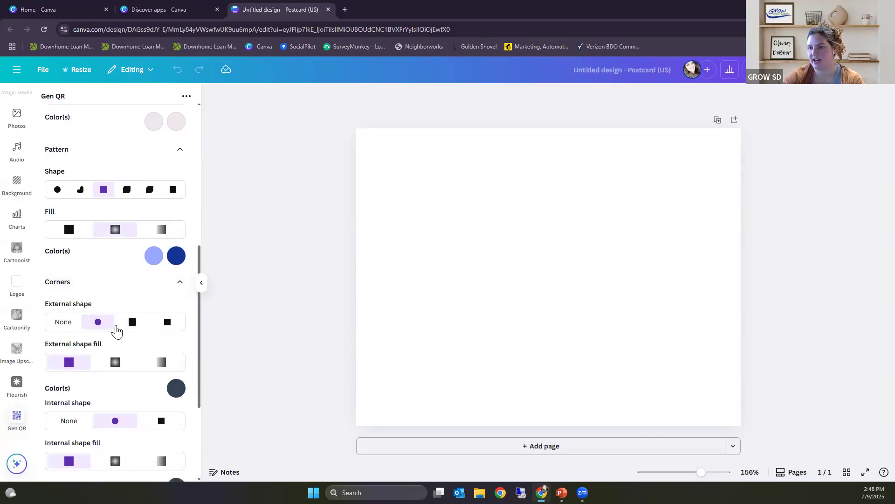
scroll(118, 332, "up", 7)
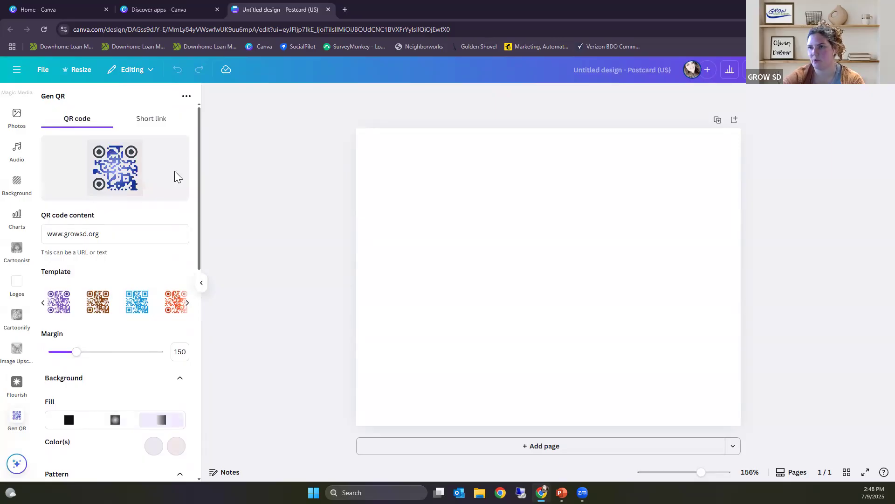
Step: Set the internal shape of the QR code's corners to None
scroll(138, 252, "down", 7)
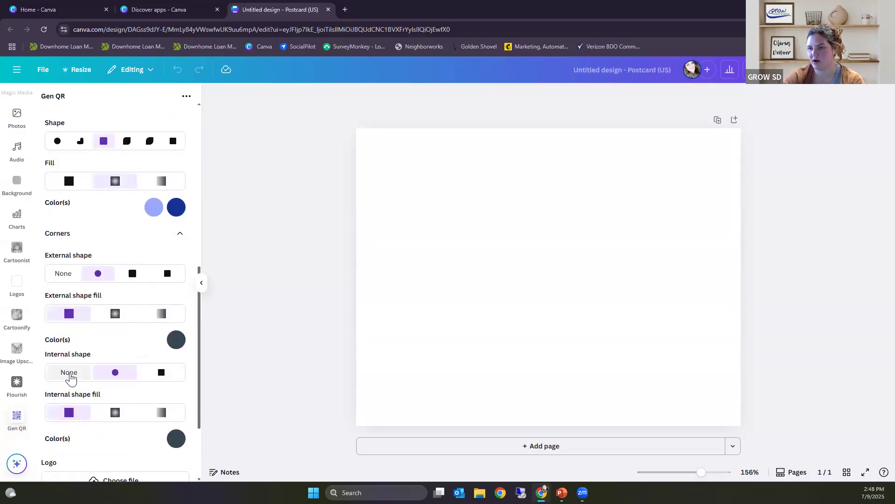
left_click(70, 372)
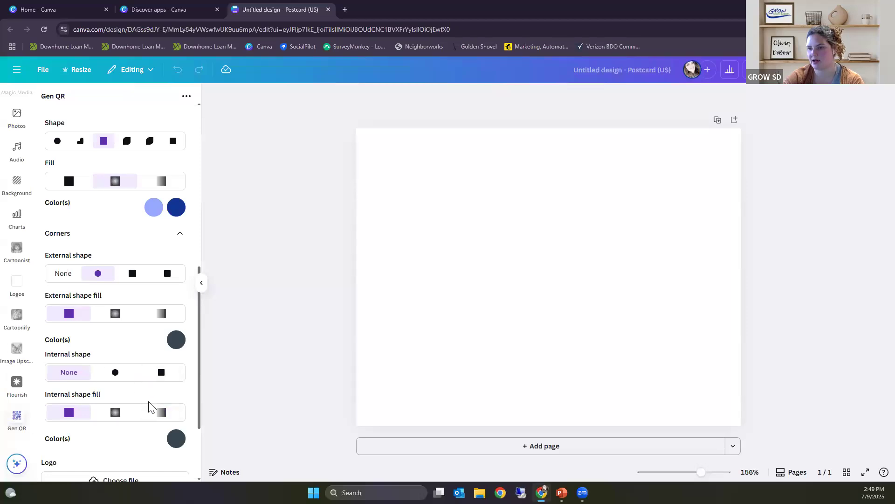
scroll(148, 395, "down", 2)
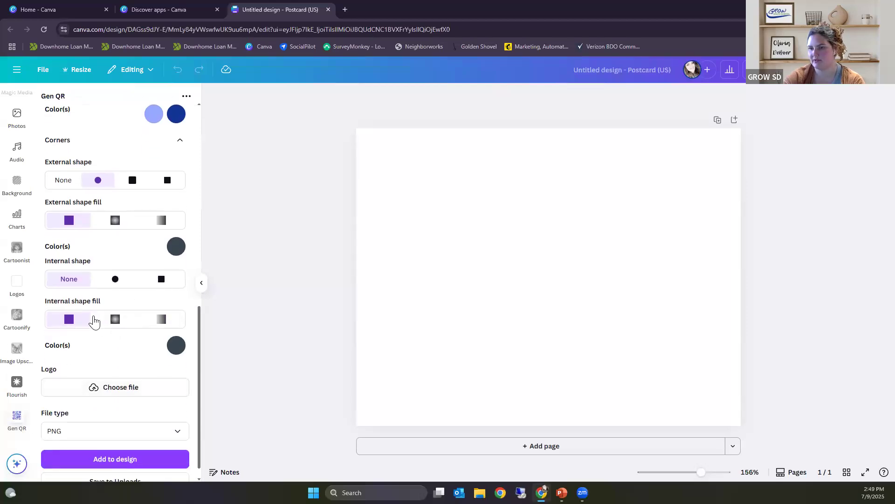
scroll(137, 384, "down", 1)
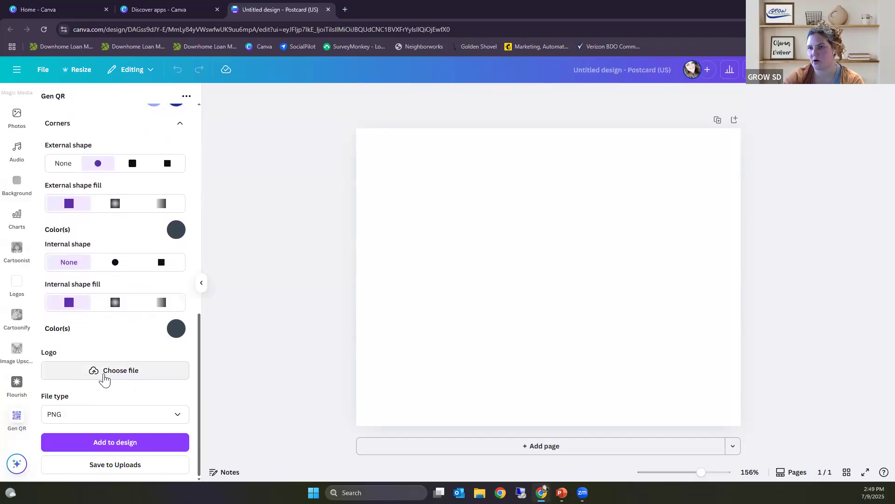
left_click(104, 373)
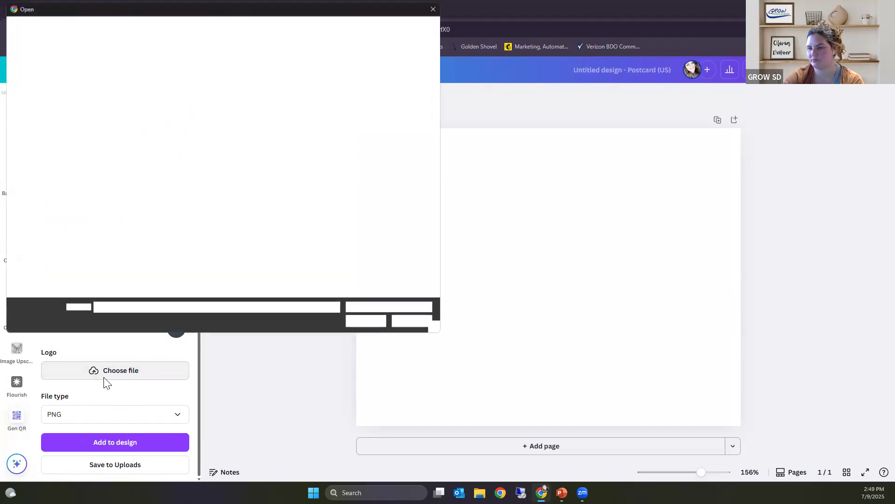
scroll(174, 240, "down", 1)
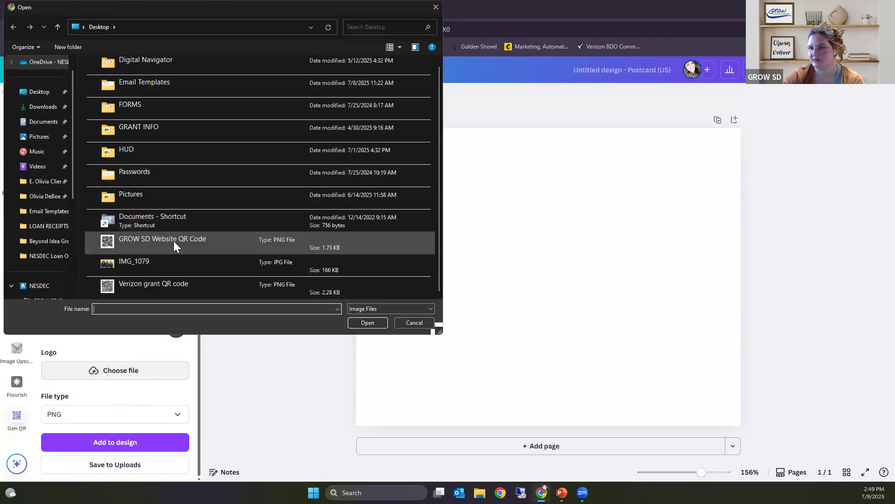
scroll(156, 256, "up", 1)
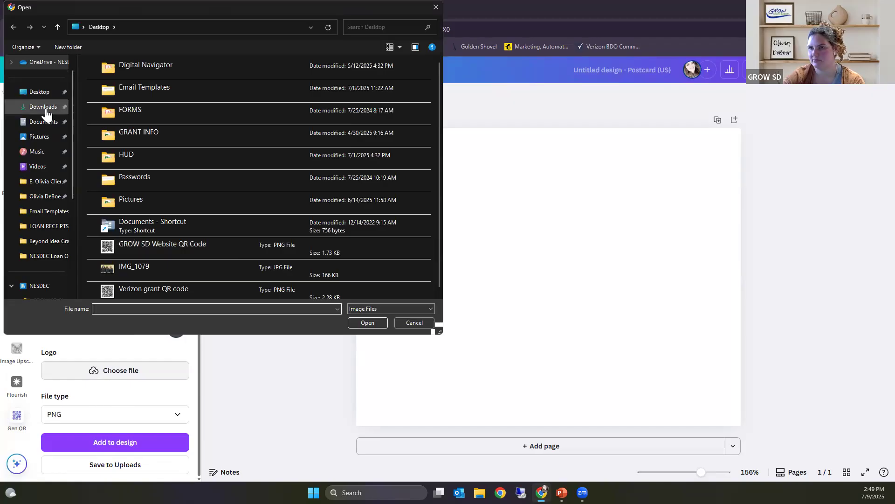
scroll(44, 224, "down", 1)
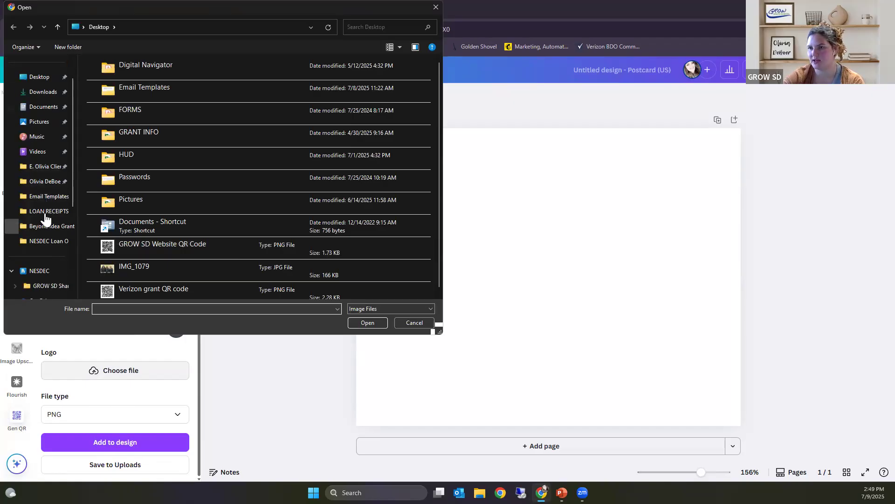
scroll(54, 237, "down", 3)
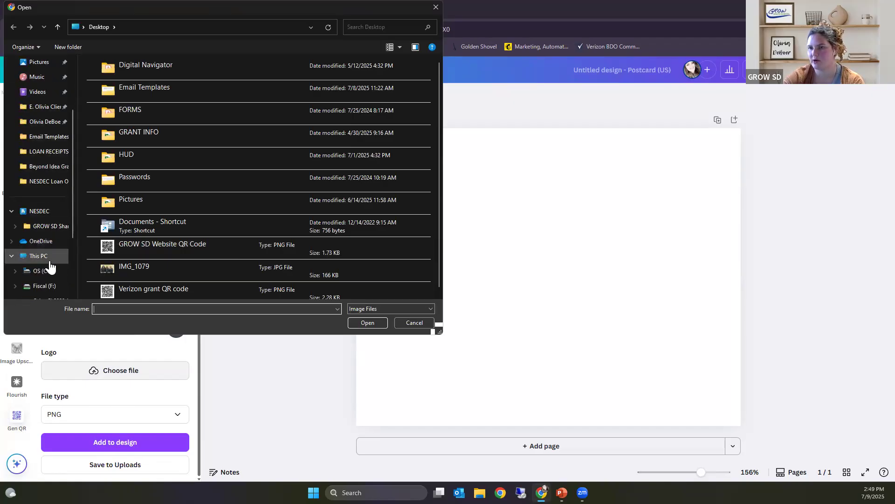
left_click(50, 271)
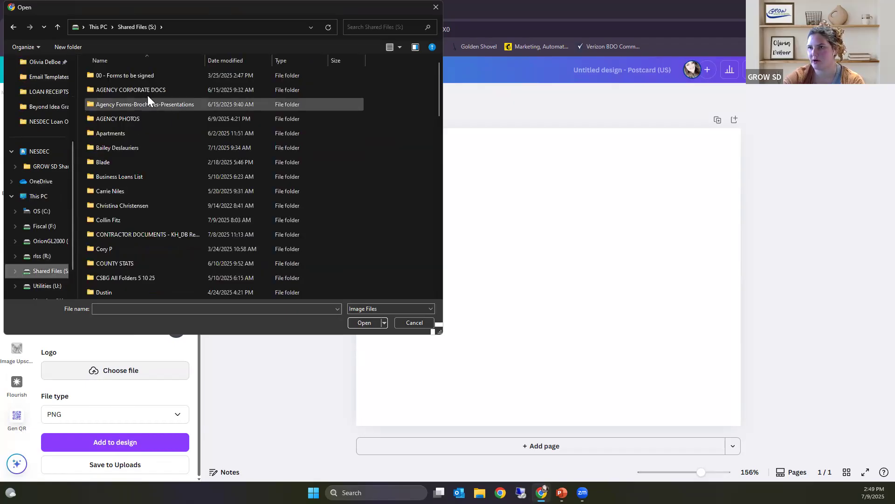
double_click(135, 117)
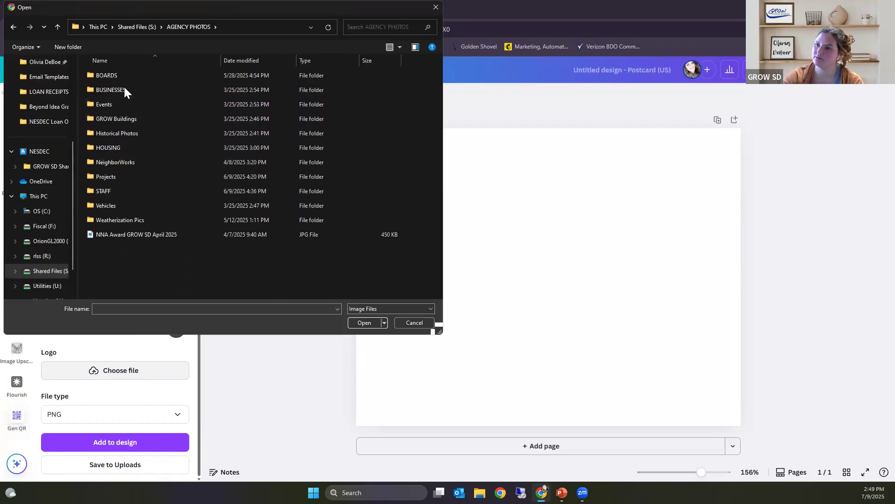
left_click(14, 27)
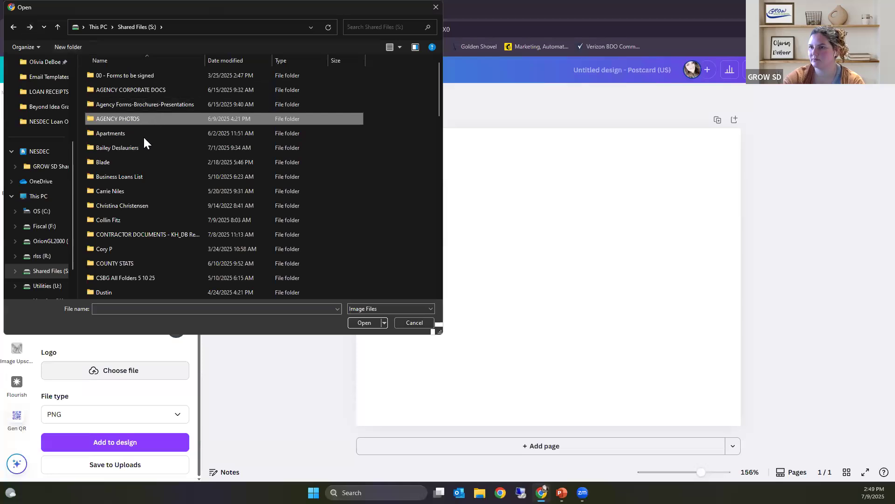
left_click(368, 25)
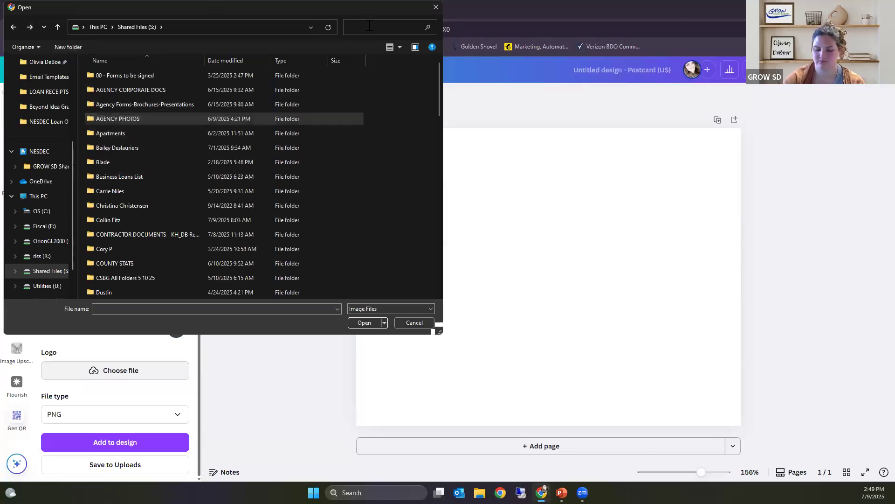
type("logo")
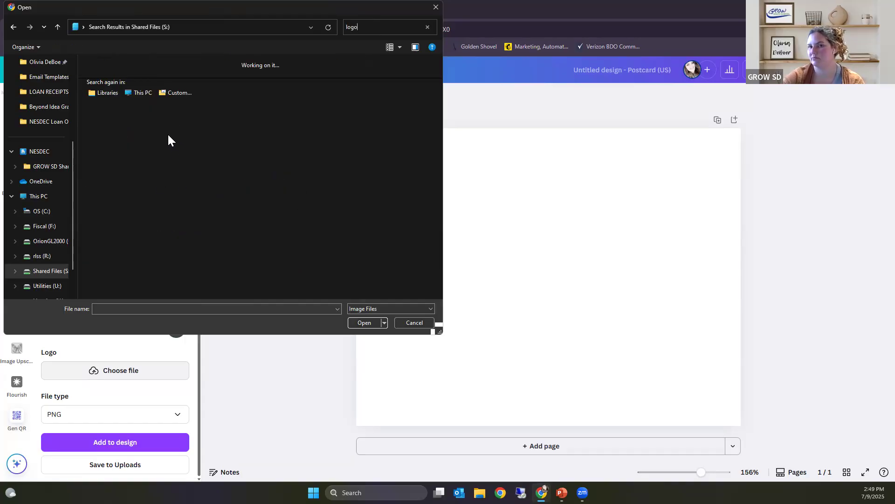
left_click(415, 322)
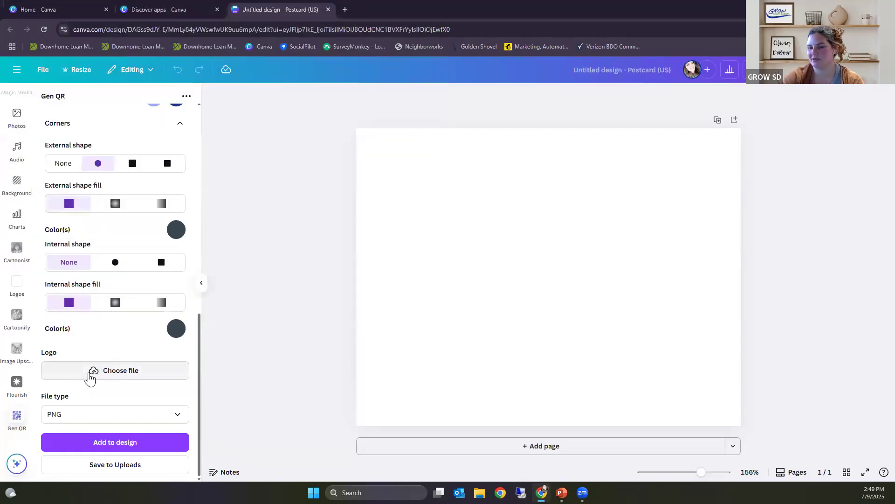
scroll(126, 408, "up", 1)
scroll(132, 411, "down", 1)
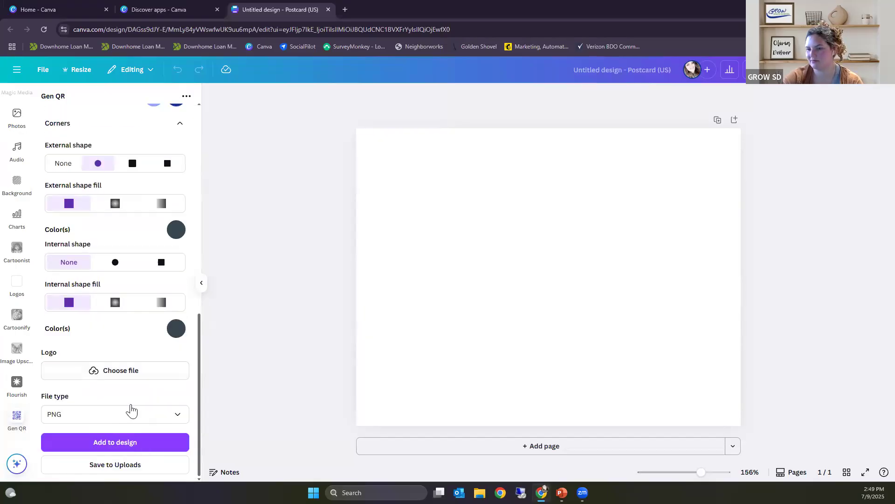
left_click(120, 373)
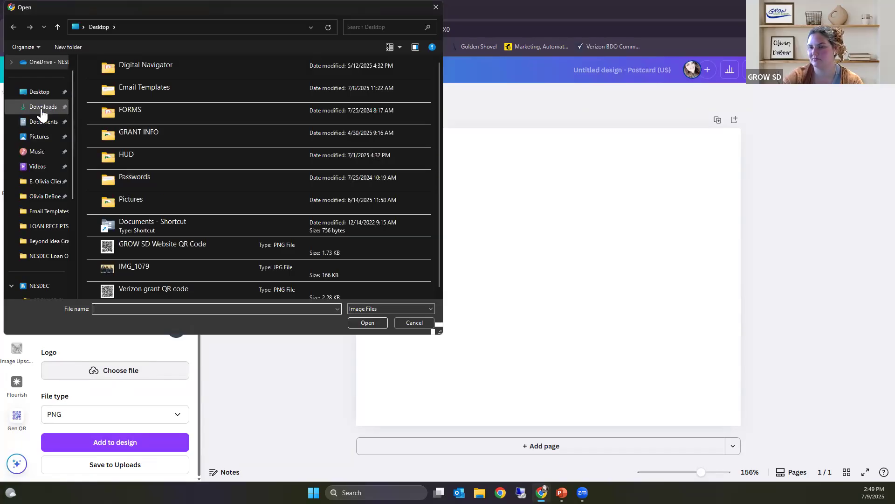
left_click(39, 91)
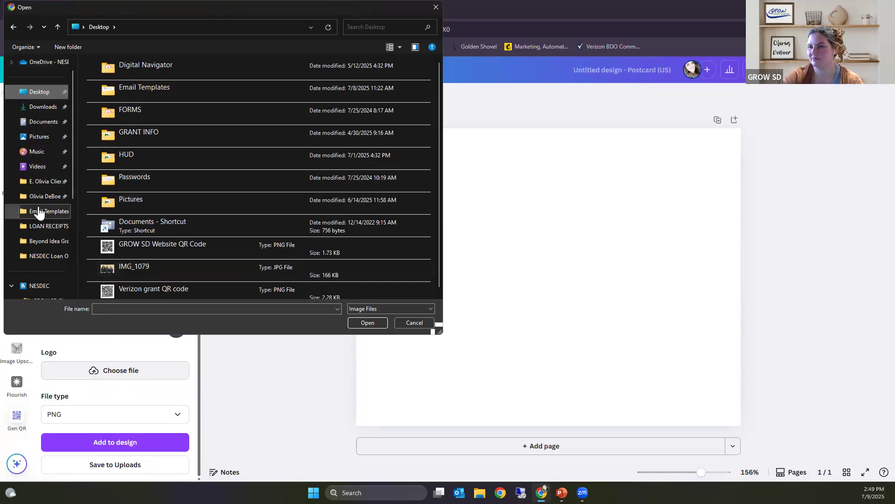
scroll(47, 261, "down", 3)
scroll(58, 275, "down", 2)
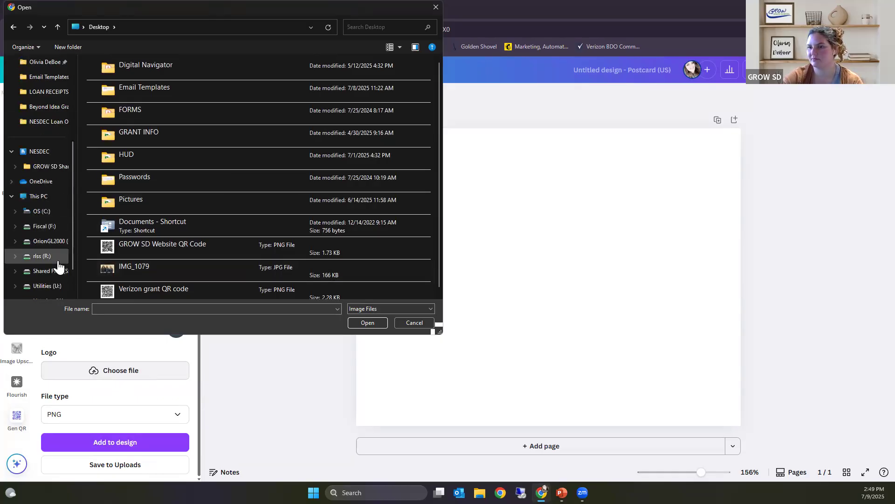
left_click(52, 241)
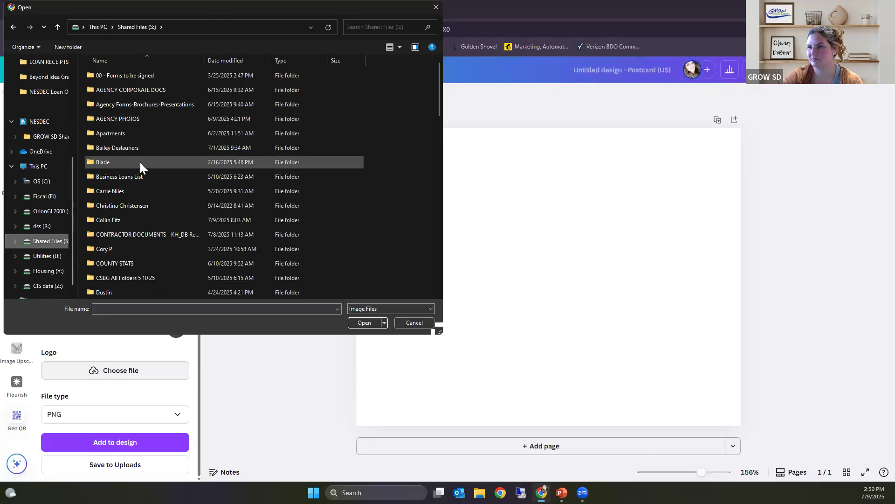
double_click(134, 118)
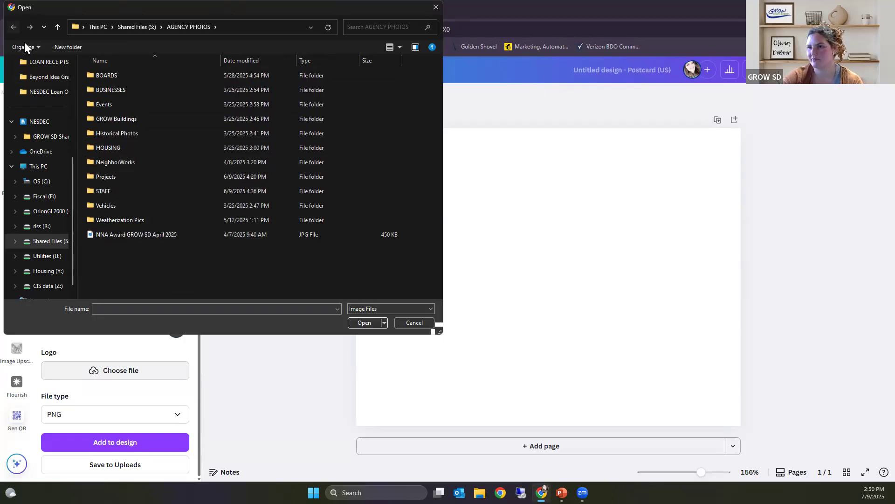
left_click(14, 27)
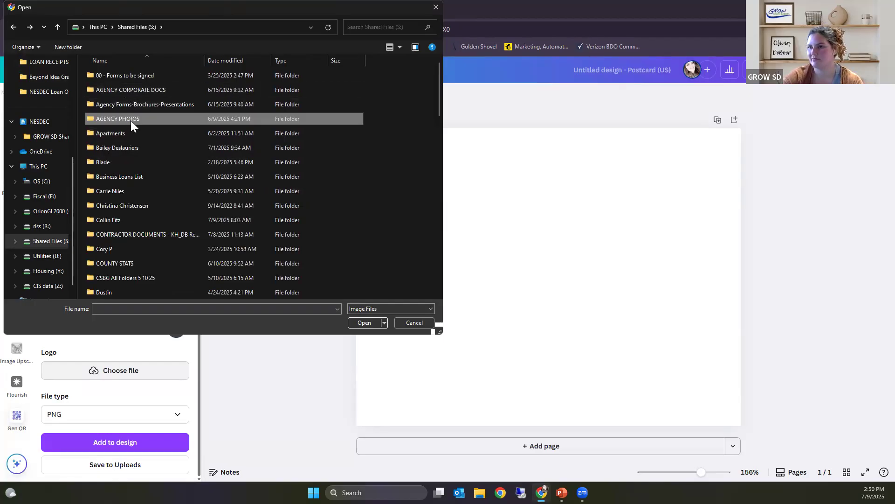
scroll(244, 231, "down", 4)
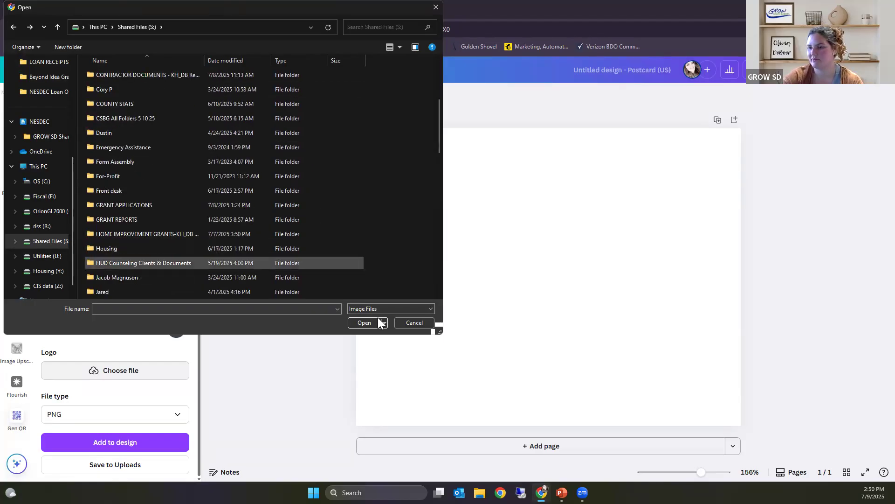
left_click(423, 321)
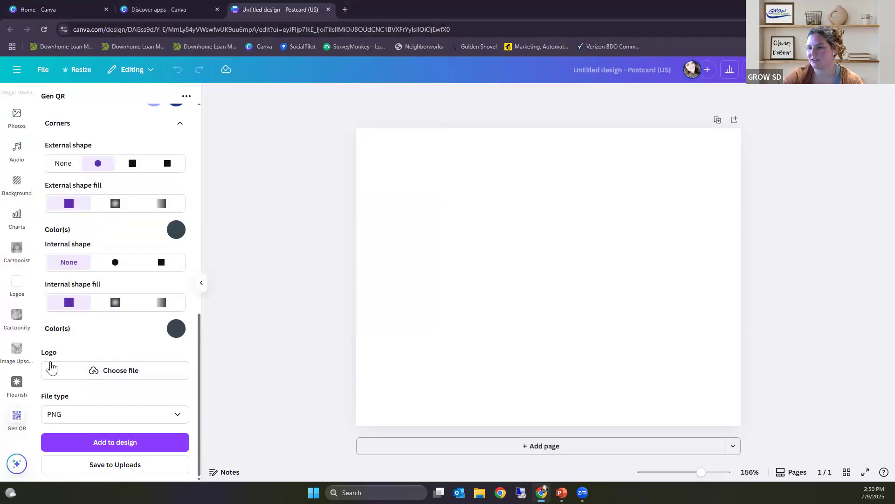
Step: Add the Blue GROW South Dakota Zoom Background image from the Pictures folder as the QR code's logo and check the preview
left_click(116, 377)
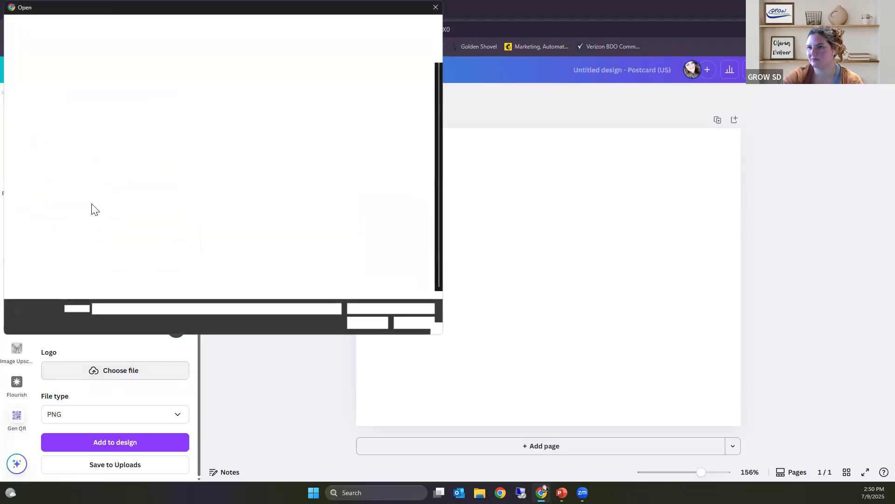
left_click(37, 136)
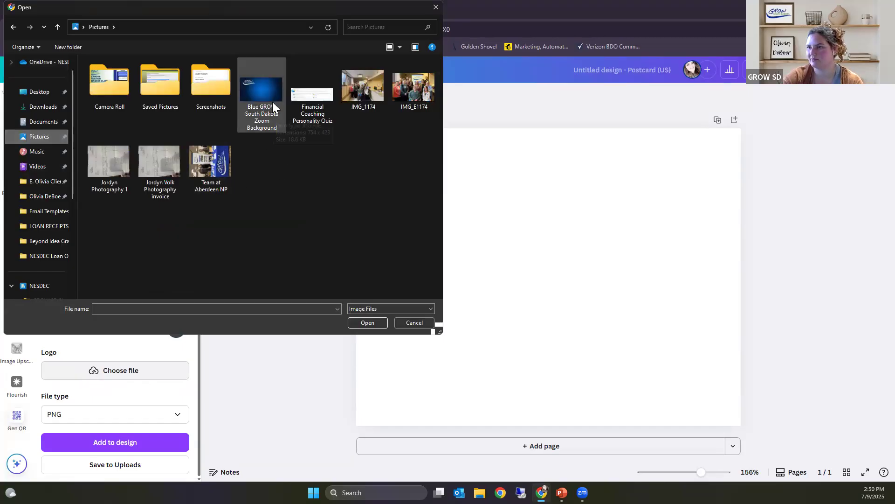
left_click(260, 96)
left_click(368, 323)
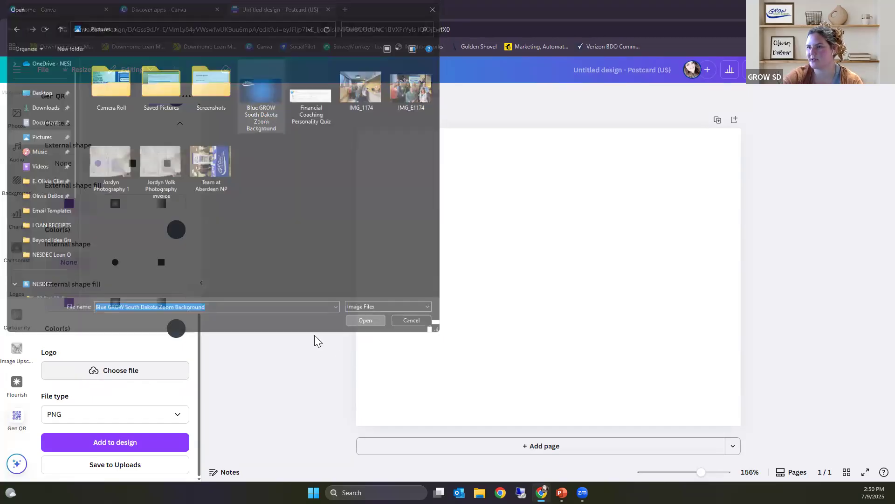
scroll(152, 362, "down", 1)
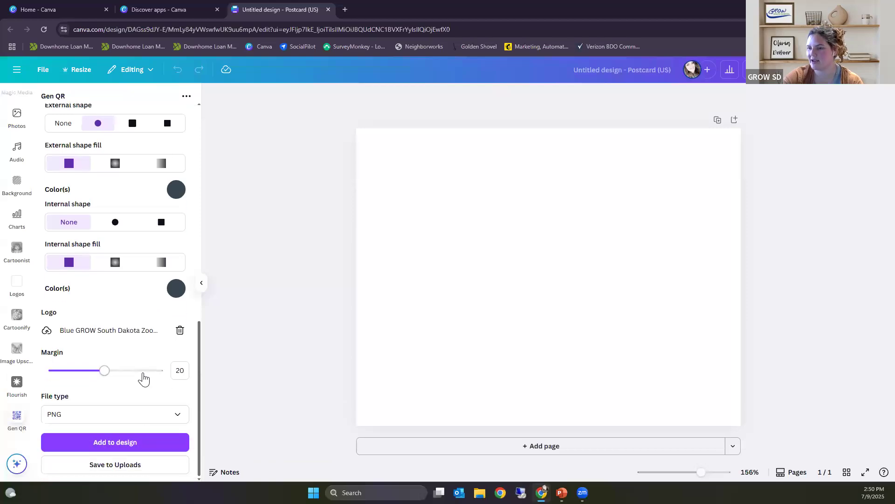
scroll(140, 275, "up", 3)
scroll(155, 286, "up", 8)
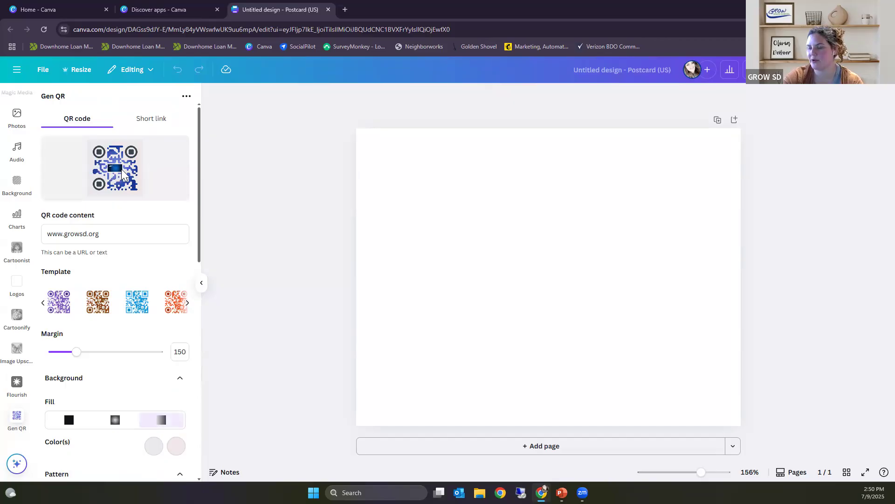
scroll(145, 234, "down", 10)
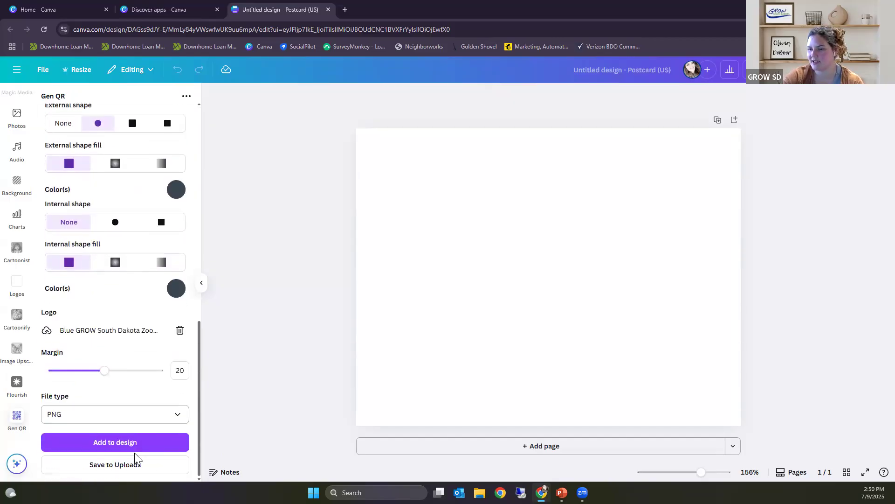
Step: Add the customised QR code to the postcard design and centre it on the page
left_click(123, 450)
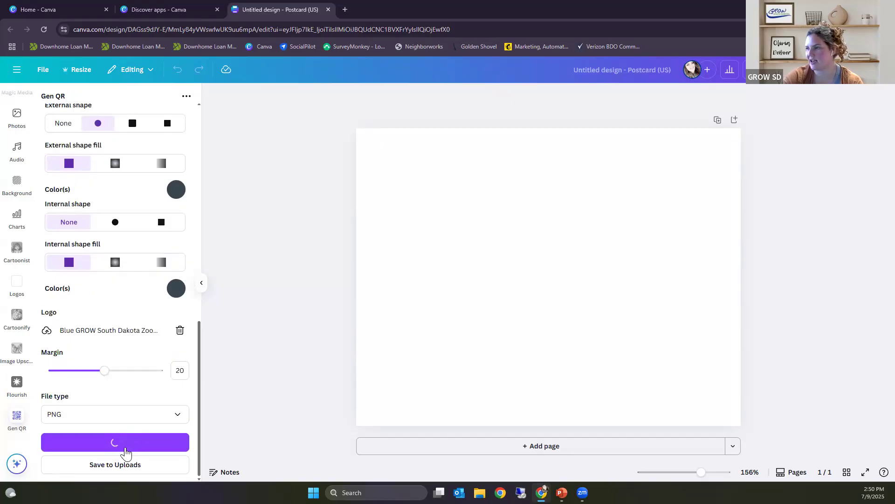
left_click_drag(578, 317, 628, 346)
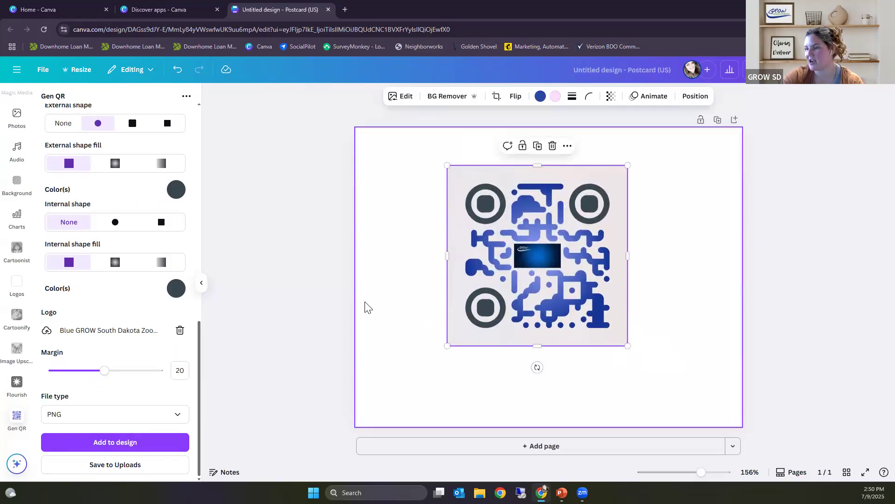
left_click_drag(564, 294, 576, 310)
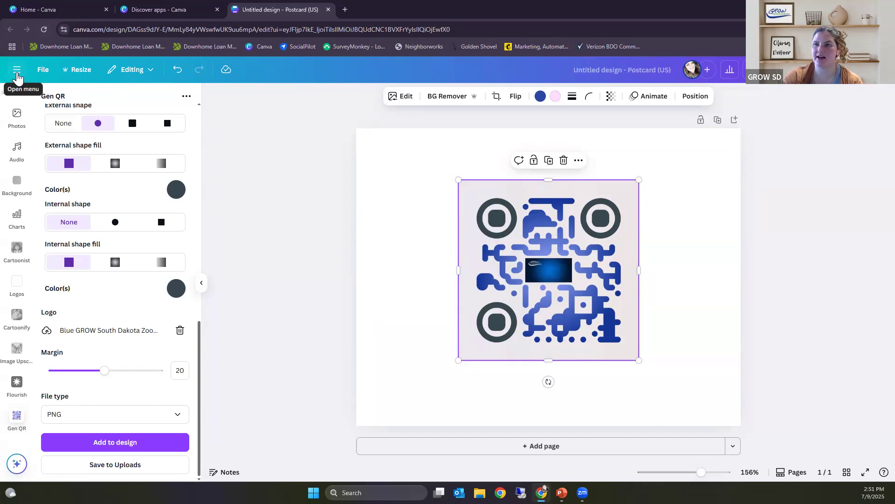
Step: Expand the main navigation menu and browse the uploaded images
left_click(17, 70)
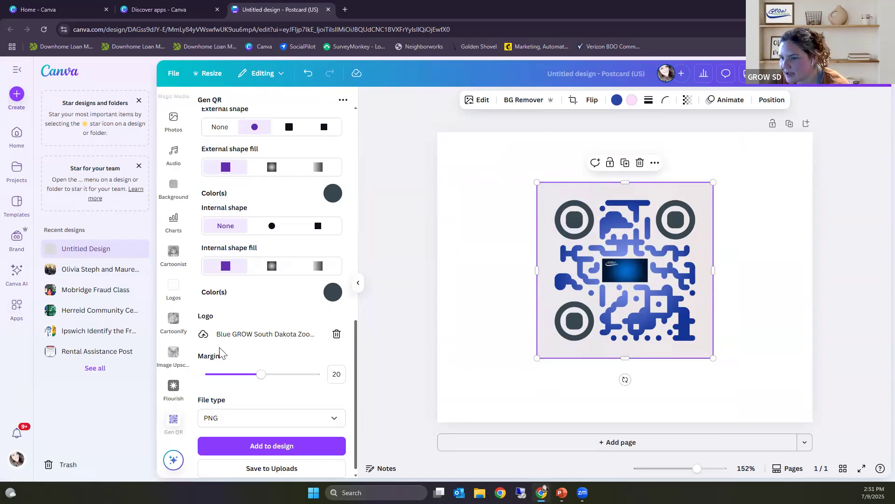
scroll(180, 317, "up", 5)
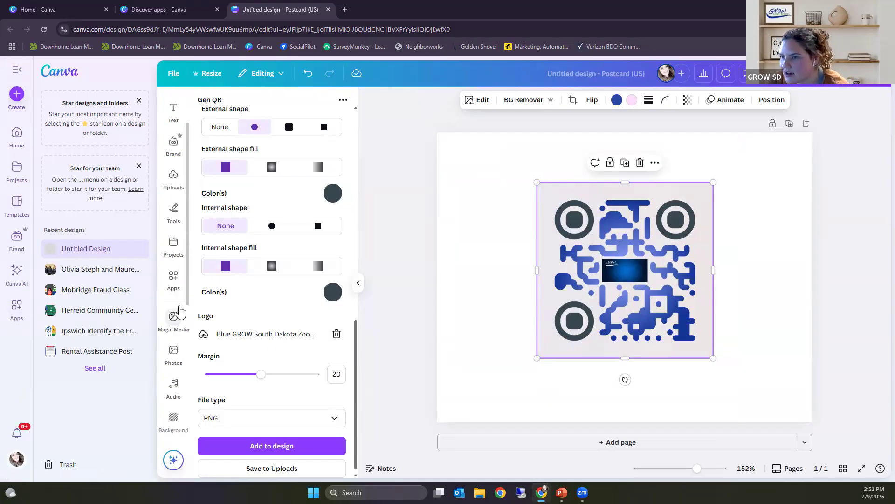
scroll(180, 308, "up", 2)
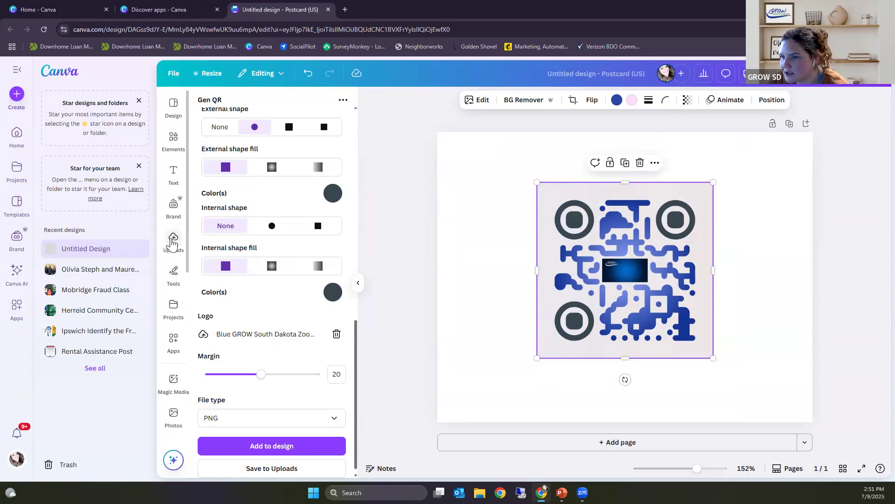
left_click(173, 242)
scroll(214, 287, "down", 5)
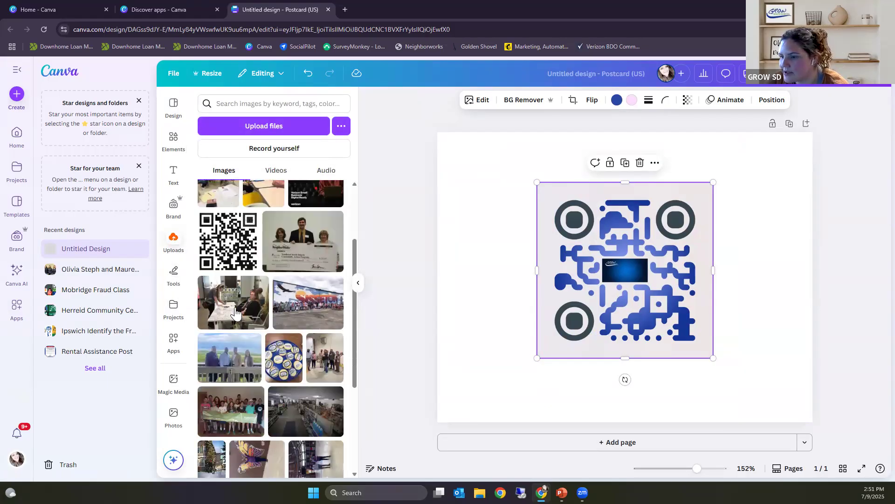
Step: Place the first white GROW South Dakota logo from the Brand Kit on the postcard, and delete it again
left_click(175, 207)
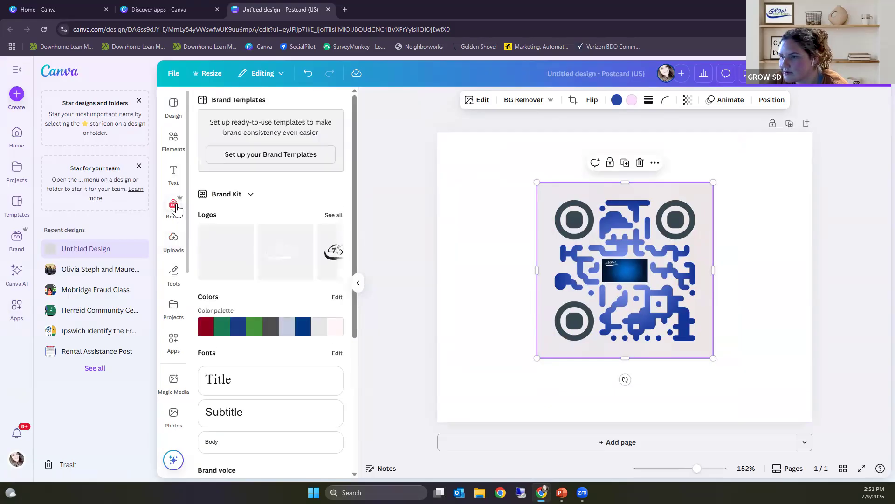
left_click(229, 261)
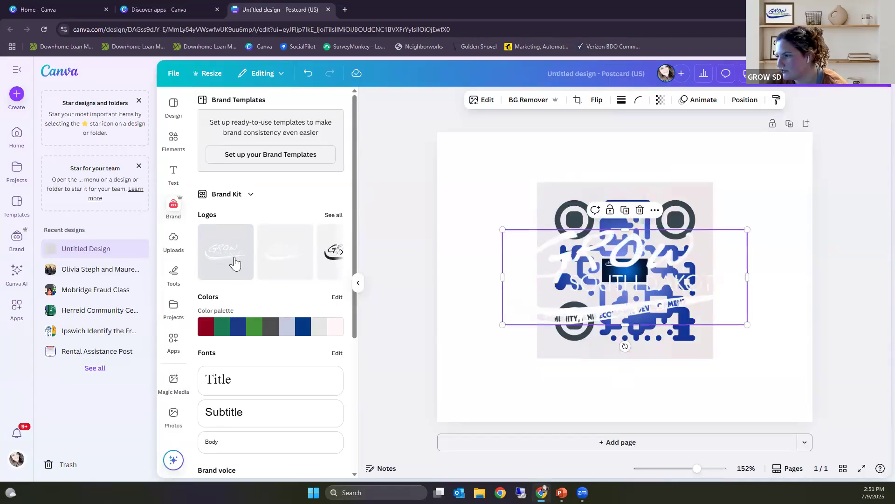
left_click(640, 212)
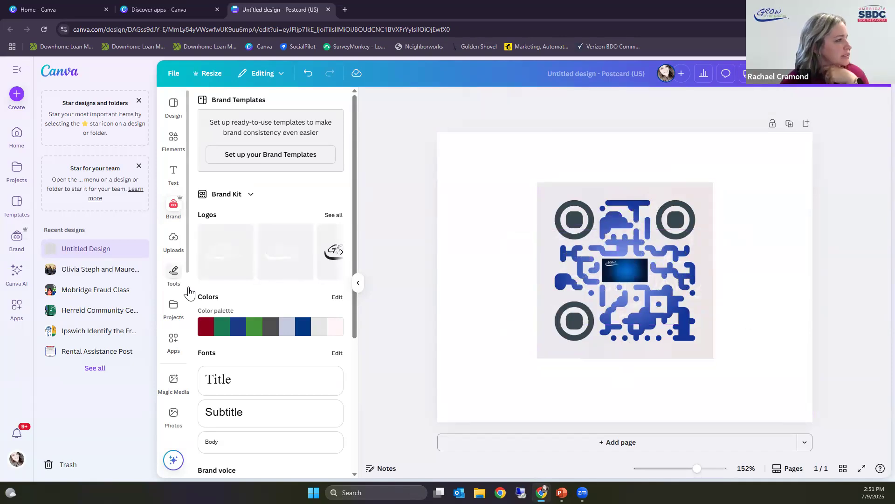
Step: Review the Brand Kit's colors, fonts, brand voice, photos, graphics, icons and charts sections
scroll(196, 300, "down", 1)
scroll(196, 301, "down", 2)
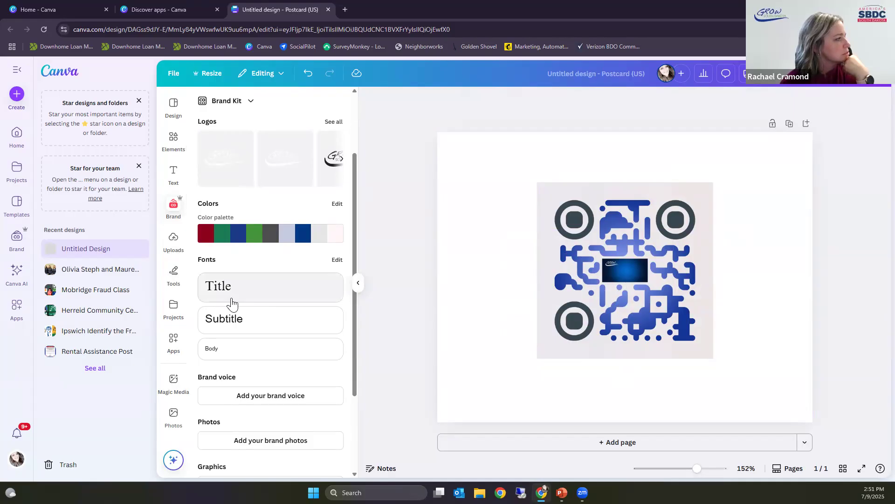
scroll(276, 310, "down", 3)
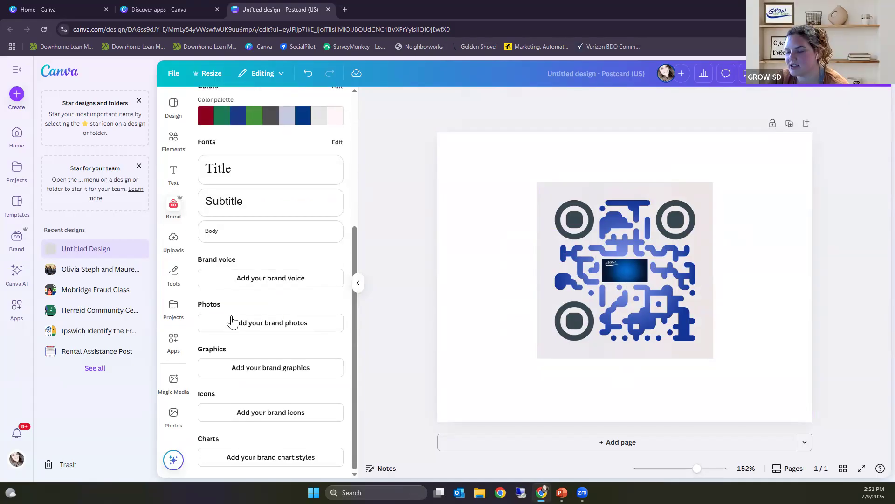
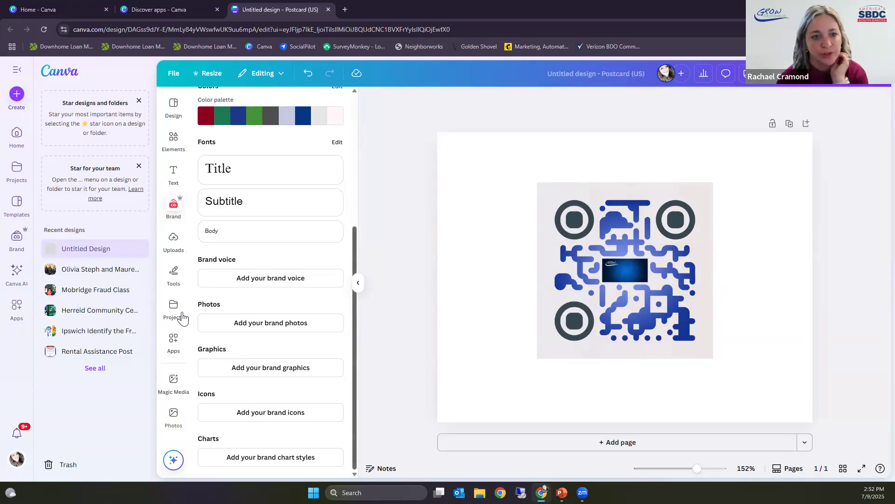
scroll(243, 322, "up", 2)
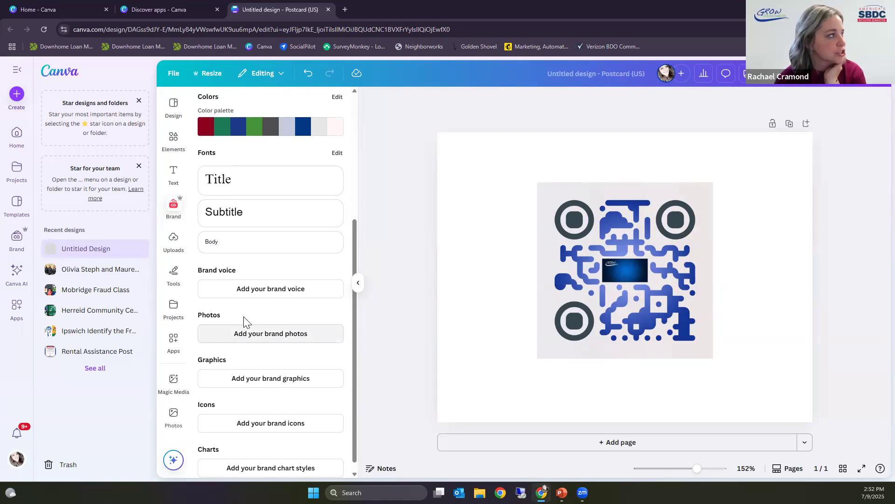
left_click(639, 272)
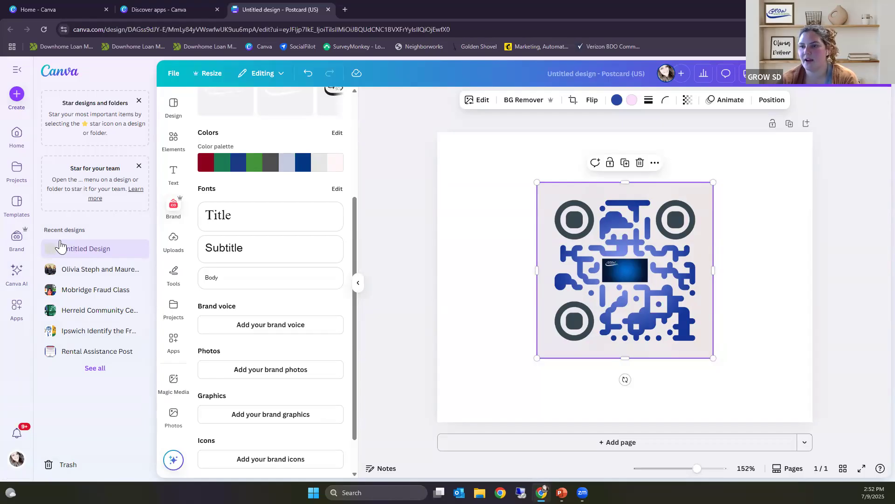
Step: Browse the full apps directory from the featured apps down to the Graphic design category, and close the browser window
left_click(21, 313)
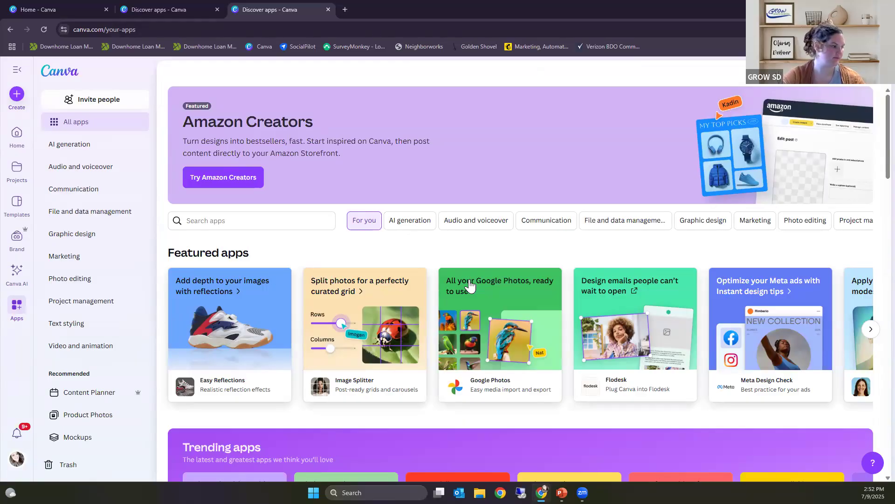
scroll(470, 286, "down", 5)
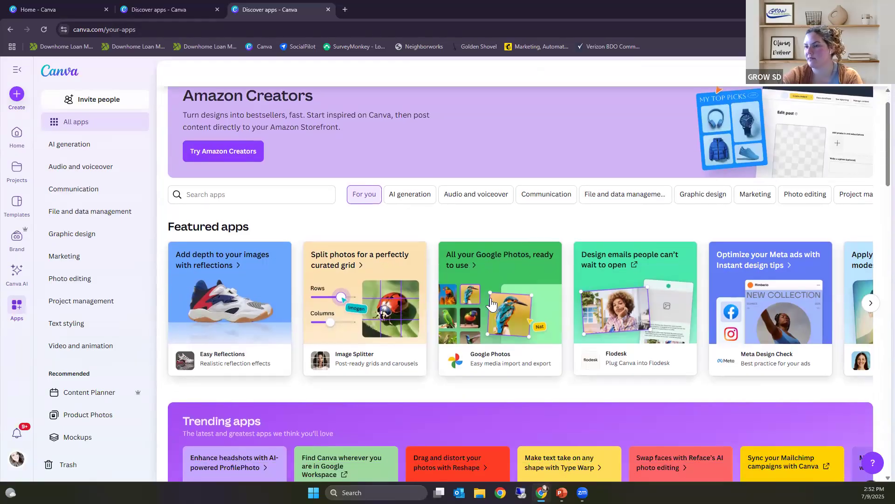
scroll(466, 294, "down", 4)
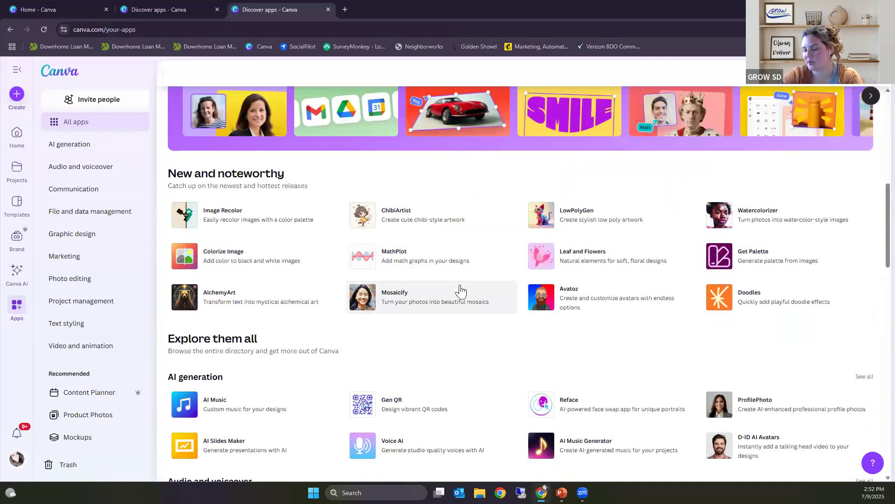
scroll(460, 294, "down", 4)
scroll(457, 293, "down", 5)
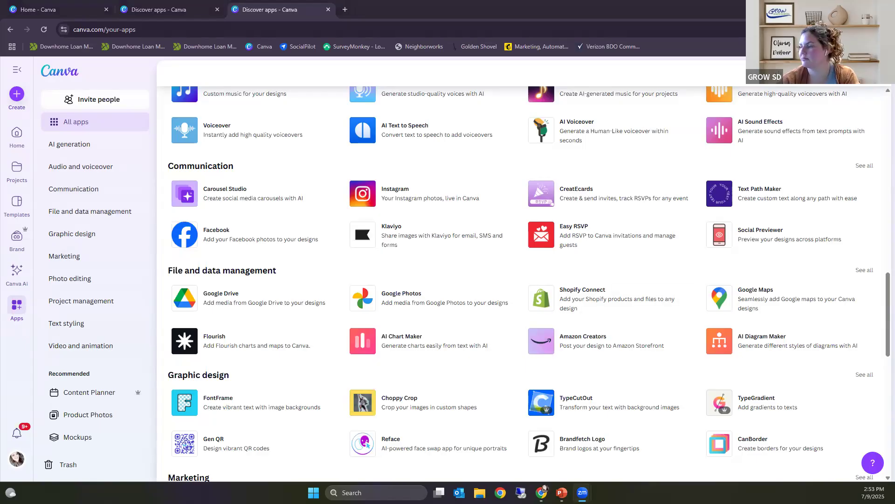
left_click(884, 9)
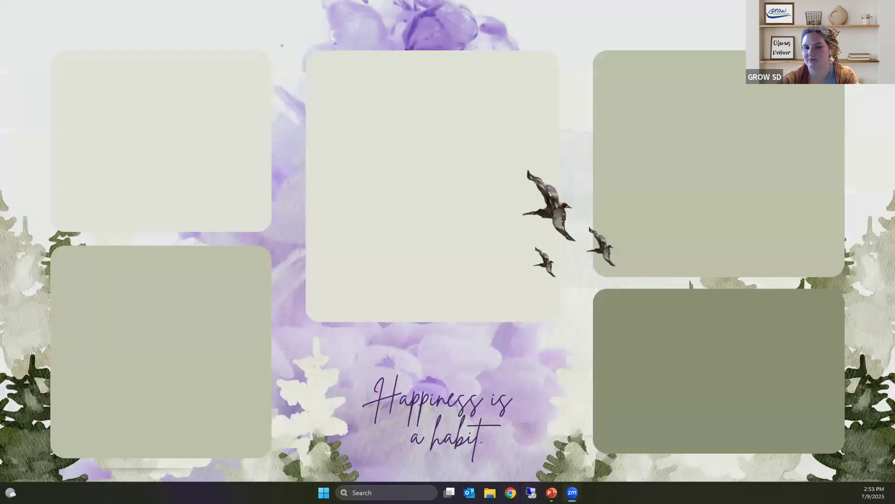